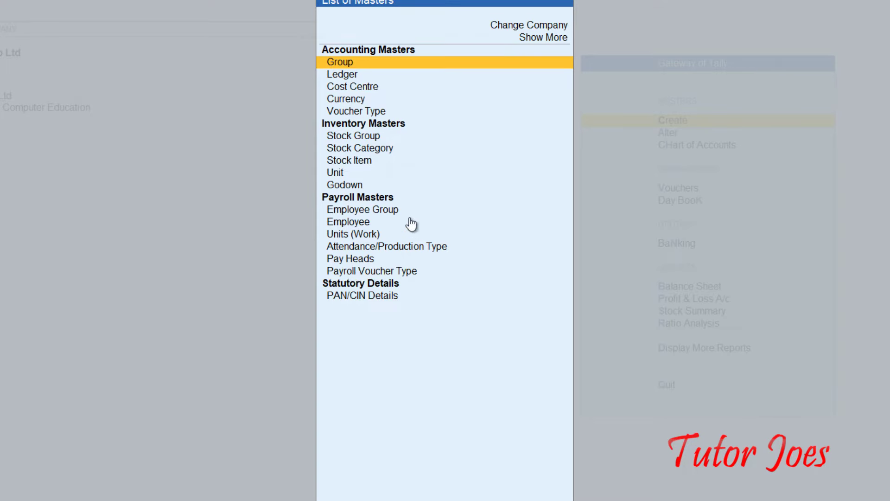
Start a new Employee Group and check the first employee's department in payroll.docx.
left_click(349, 214)
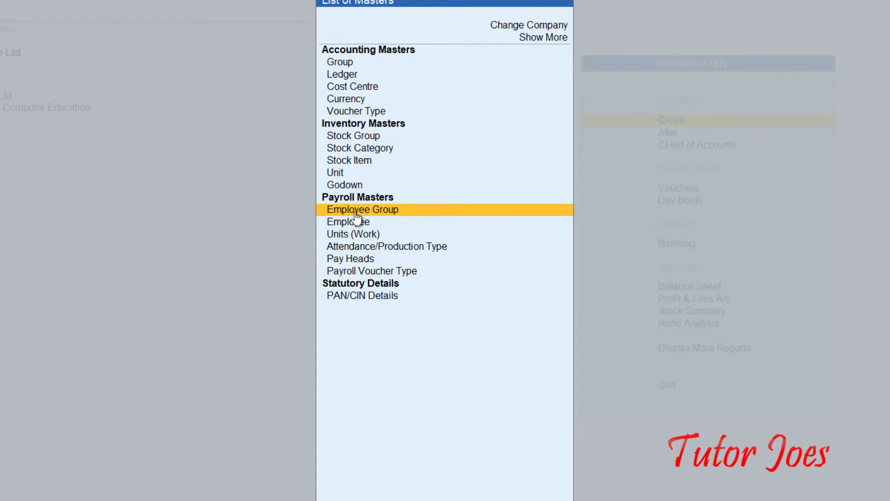
left_click(374, 209)
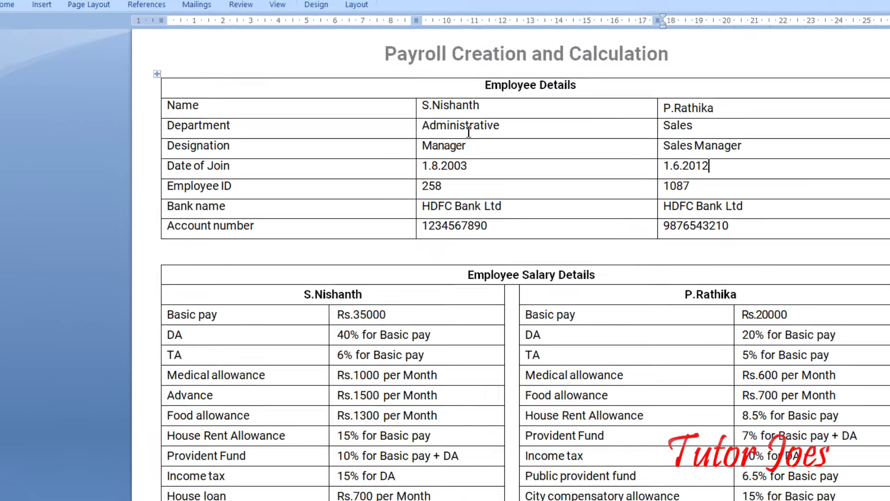
left_click(469, 131)
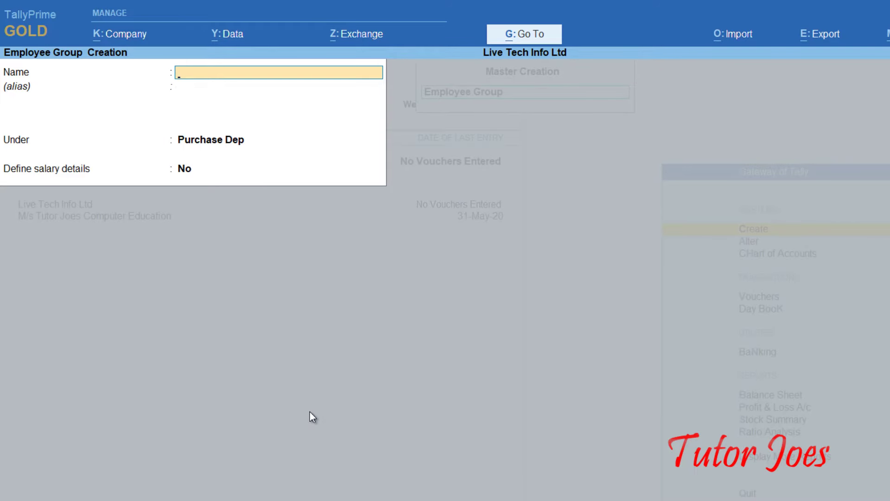
Create employee group 'Administrative Department' under Primary, leaving salary details at No.
type("Administrative")
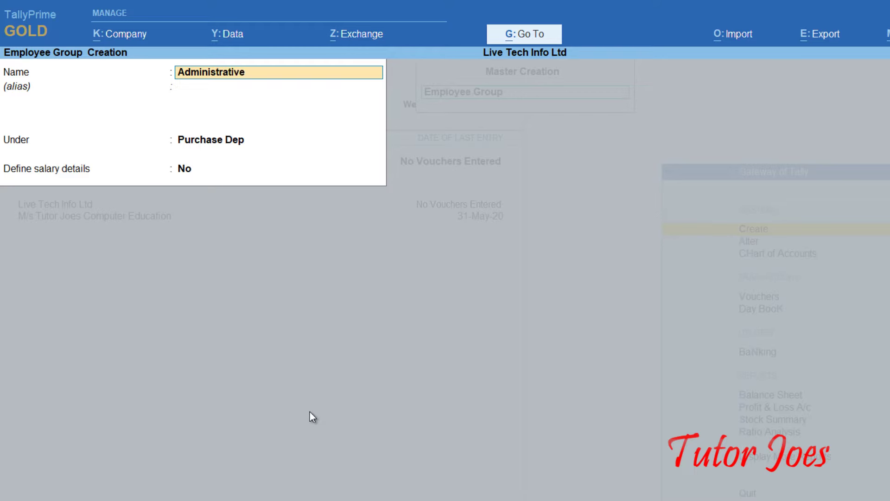
type(" Department")
key("Return")
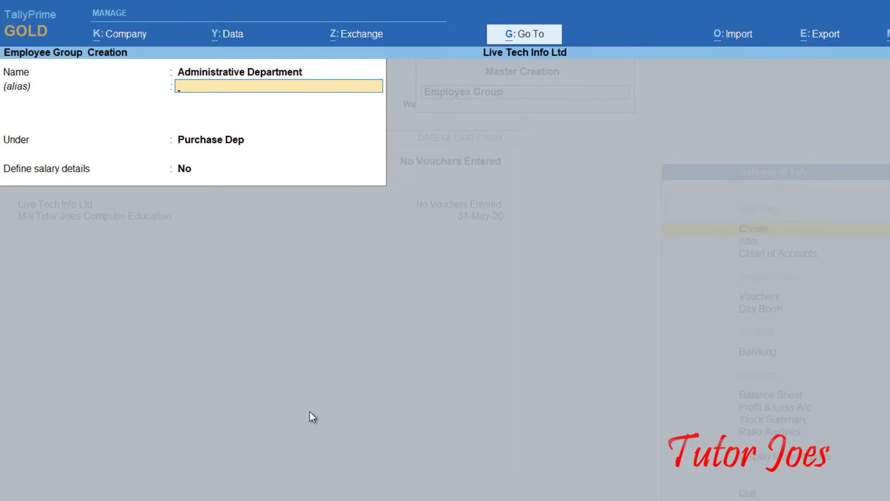
key("Return")
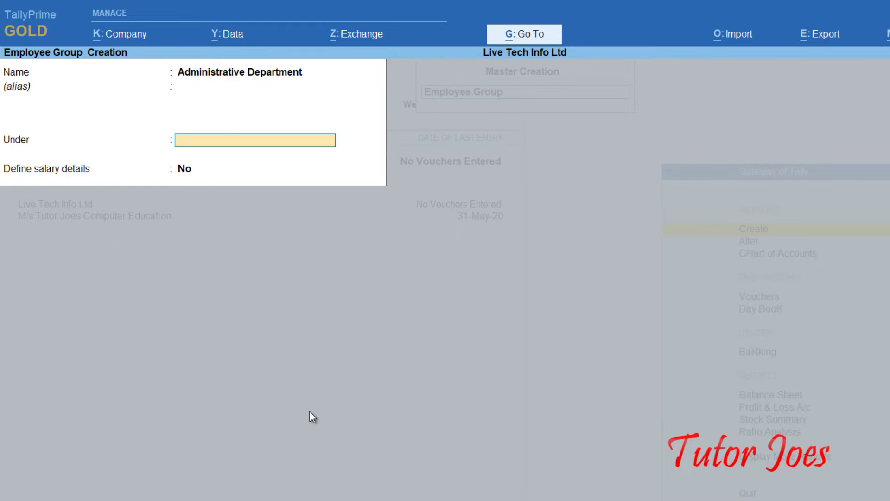
type("P")
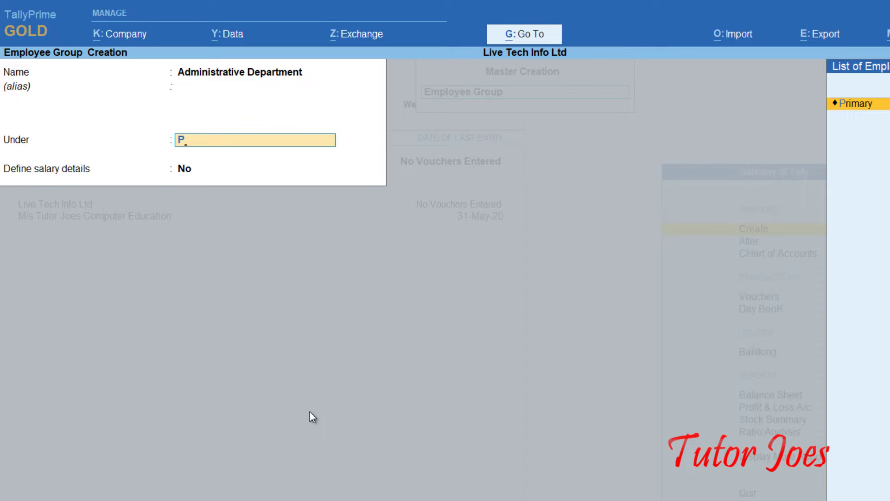
key("Return")
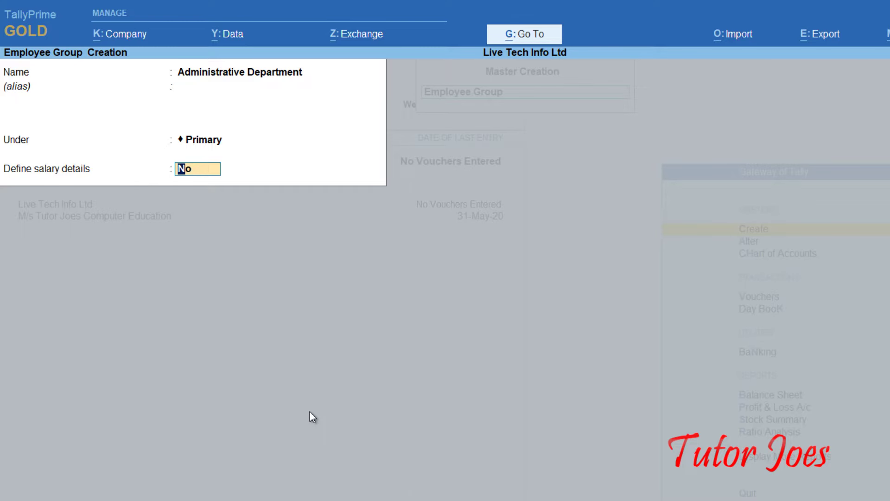
key("Return")
Create the 'Sales Department' group under Primary, then quit back to the List of Masters.
key("Return")
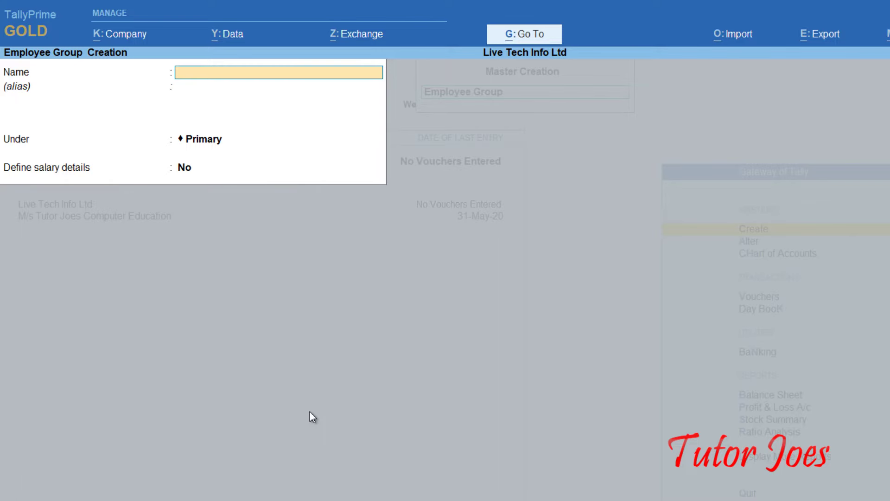
type("Sales Department")
key("Return")
key("Return")
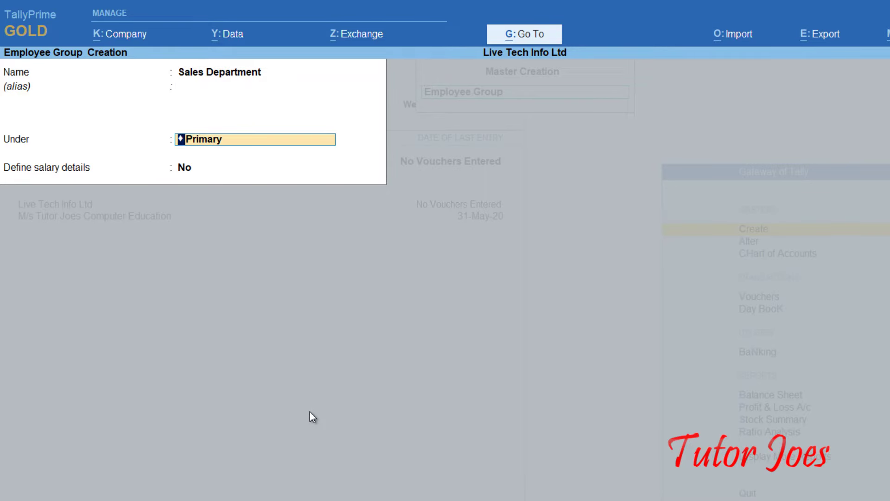
key("Return")
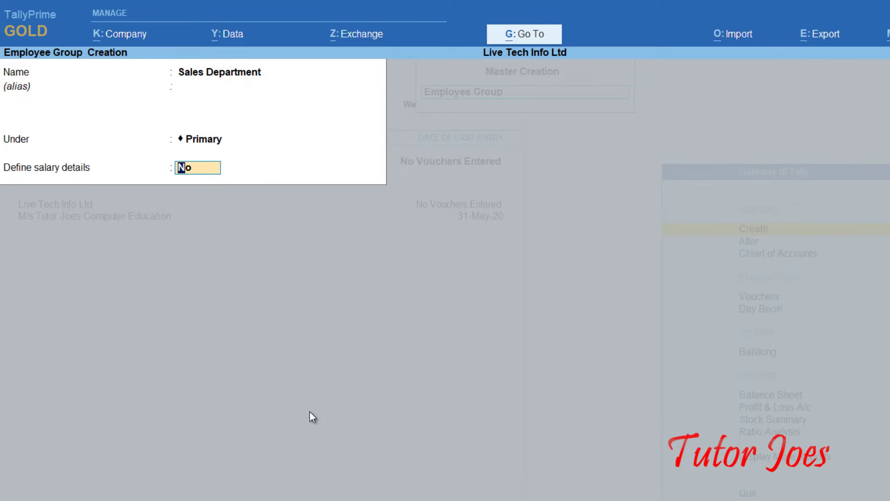
key("Return")
key("Return")
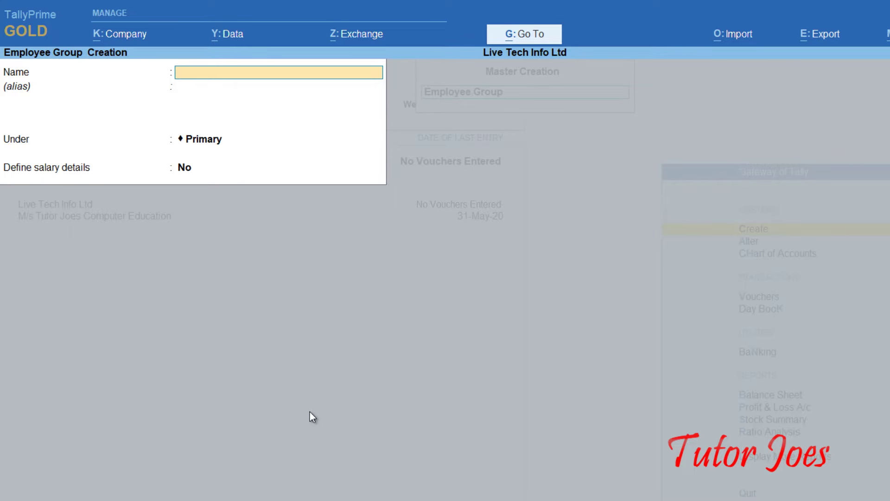
key("Escape")
key("Return")
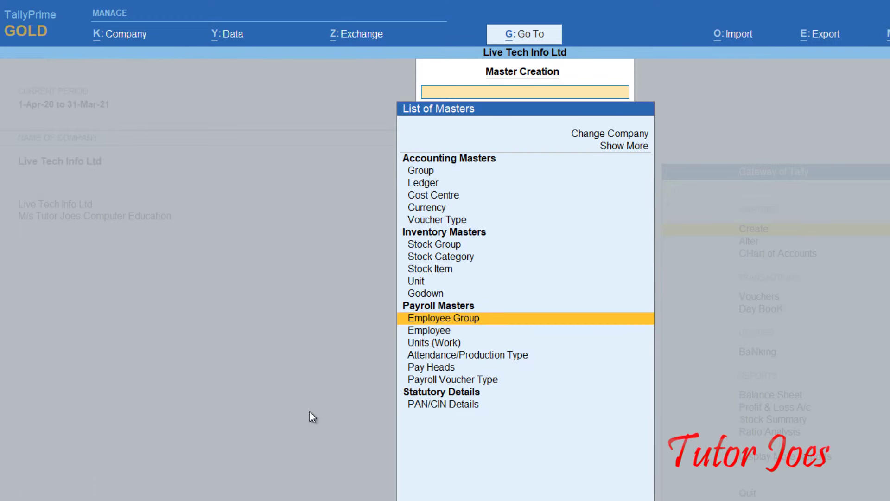
Start a new employee with the employee's name under Administrative Department, then view payroll.docx.
key("Down")
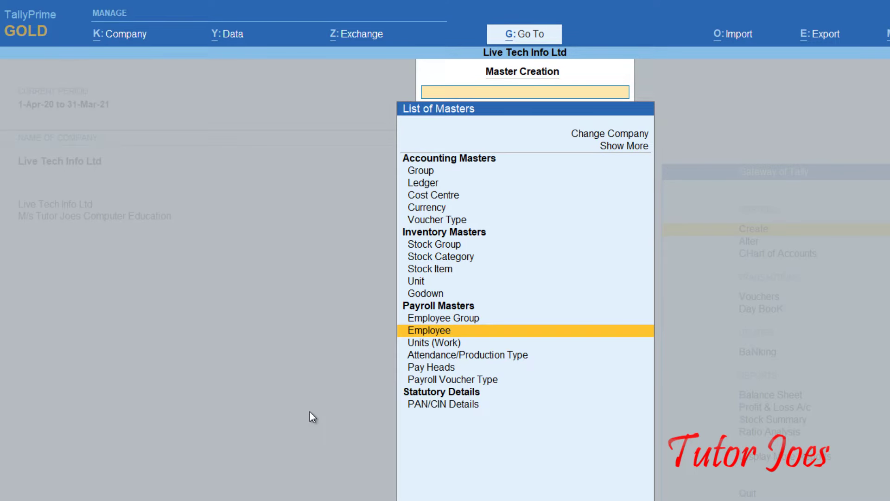
key("Return")
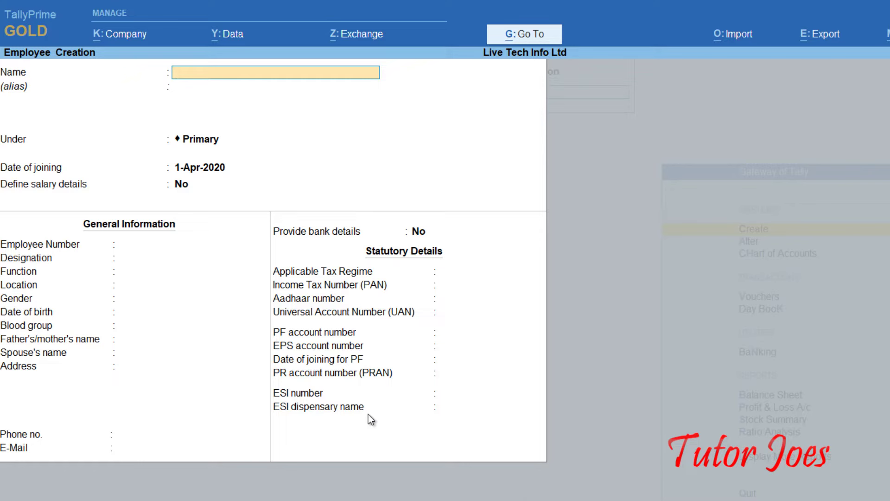
type("S.Nishanth")
key("Return")
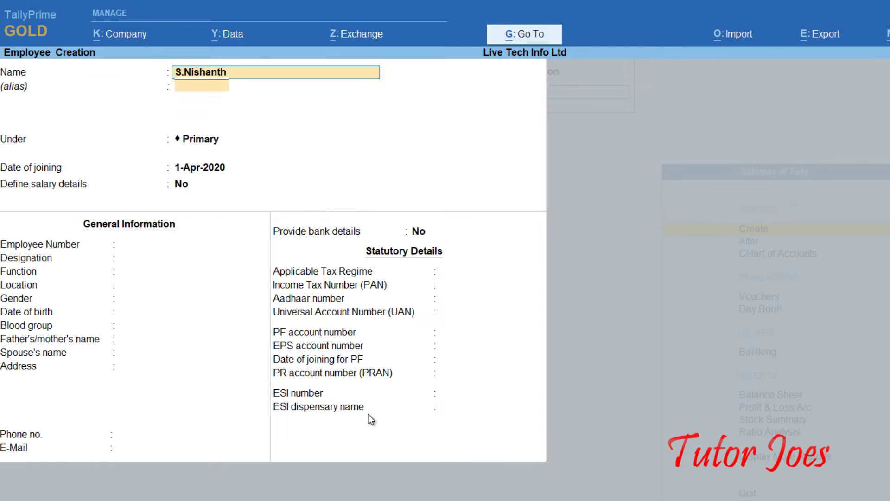
key("Return")
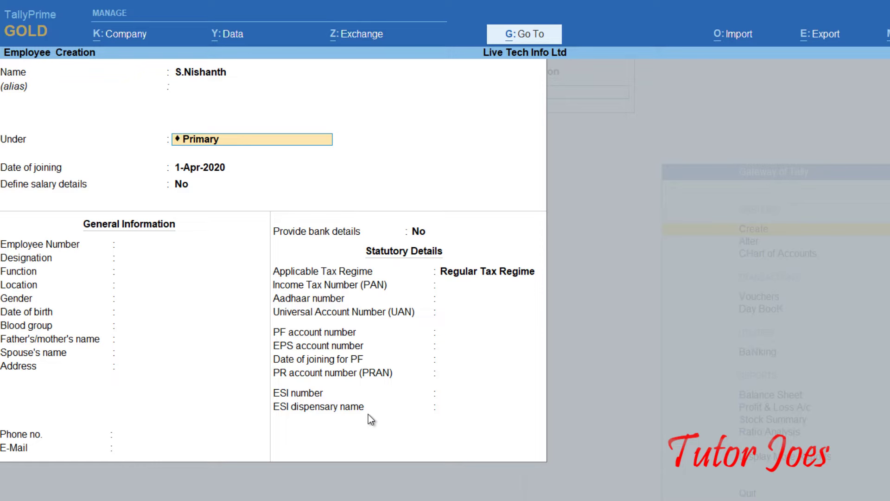
type("A")
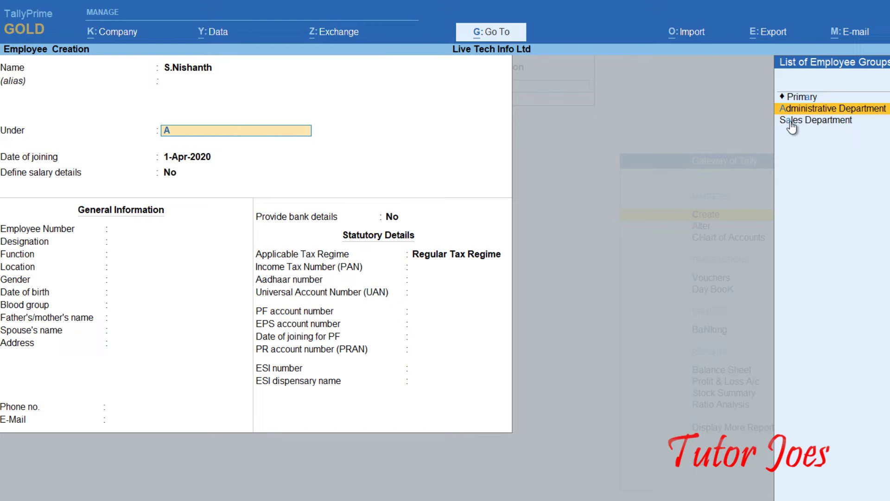
left_click(834, 111)
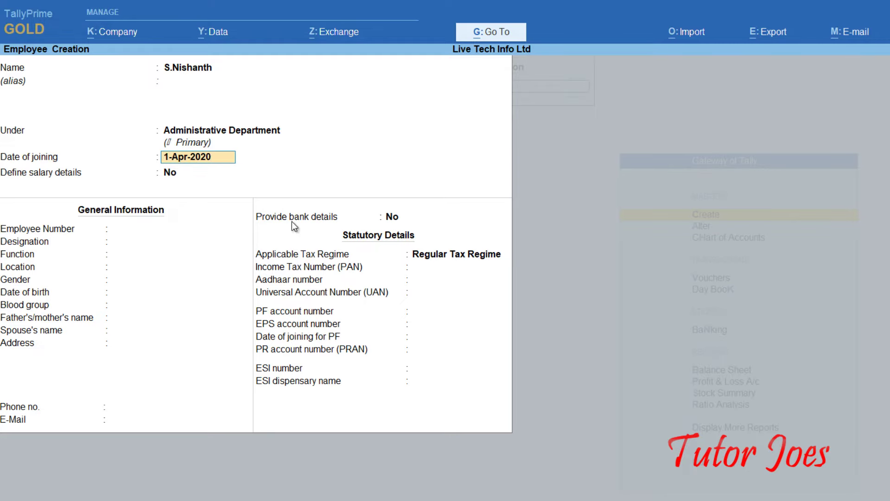
key("alt+Tab")
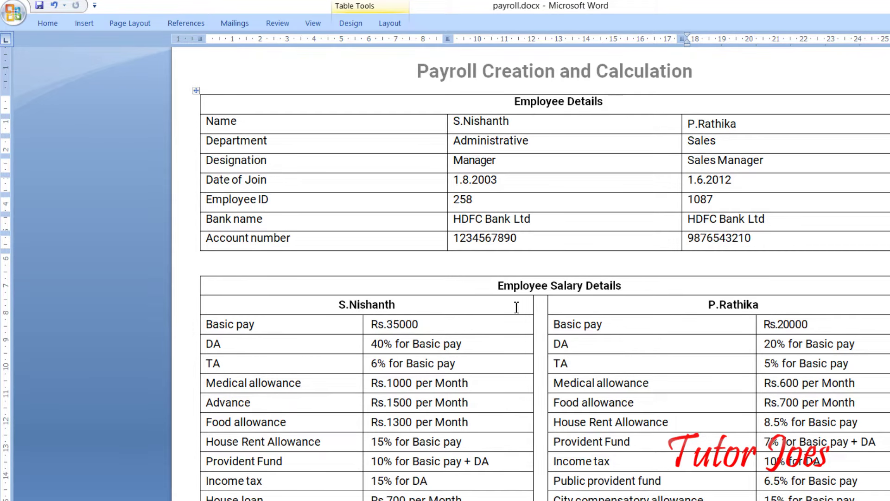
Enter joining date 1-8-2003 and employee number 258.
key("alt+Tab")
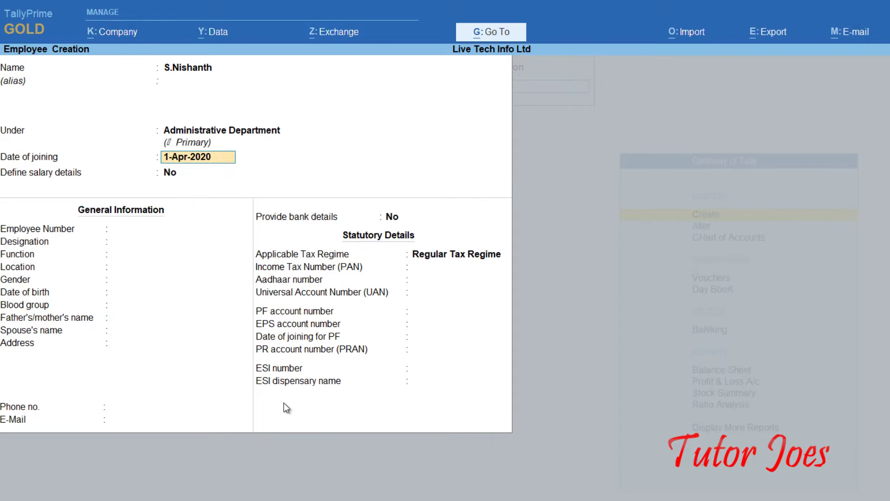
type("1")
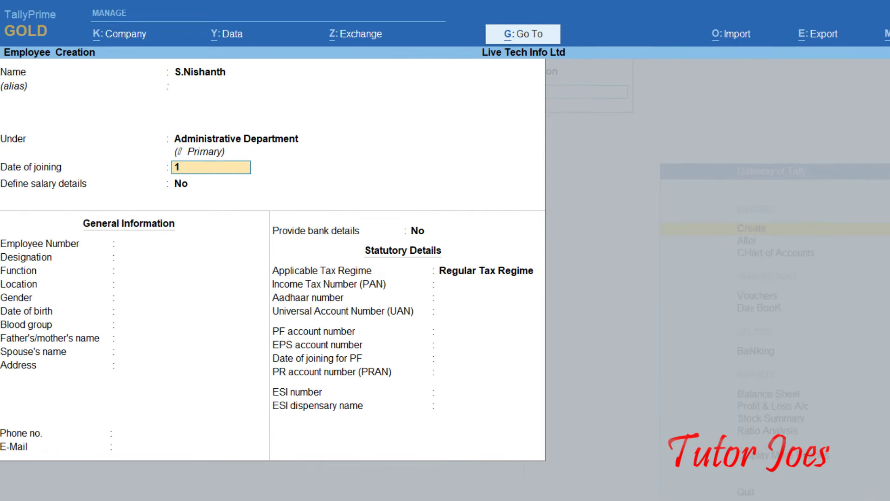
type("-8-2003")
key("Return")
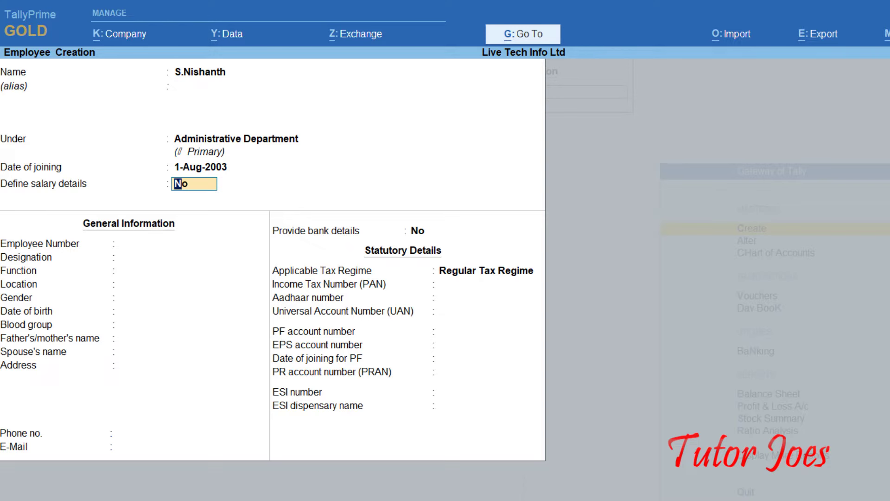
left_click(187, 244)
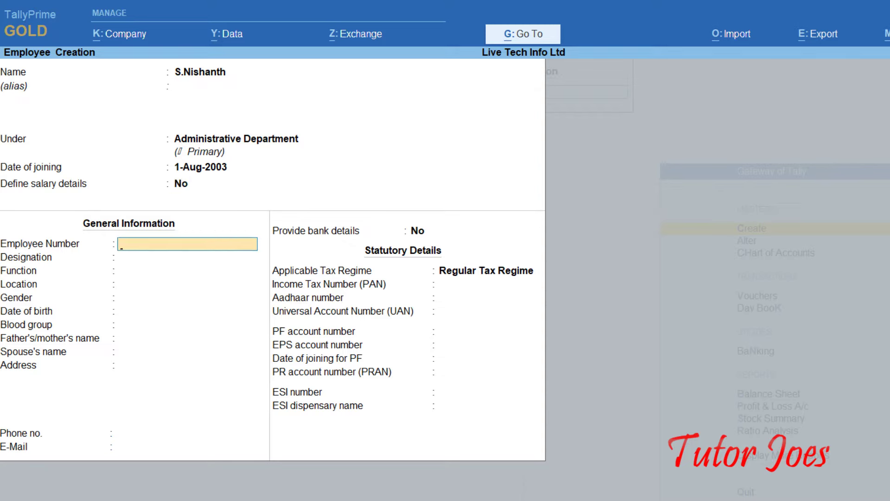
type("258")
key("Return")
Set designation Manager and turn on Provide bank details.
type("Manager")
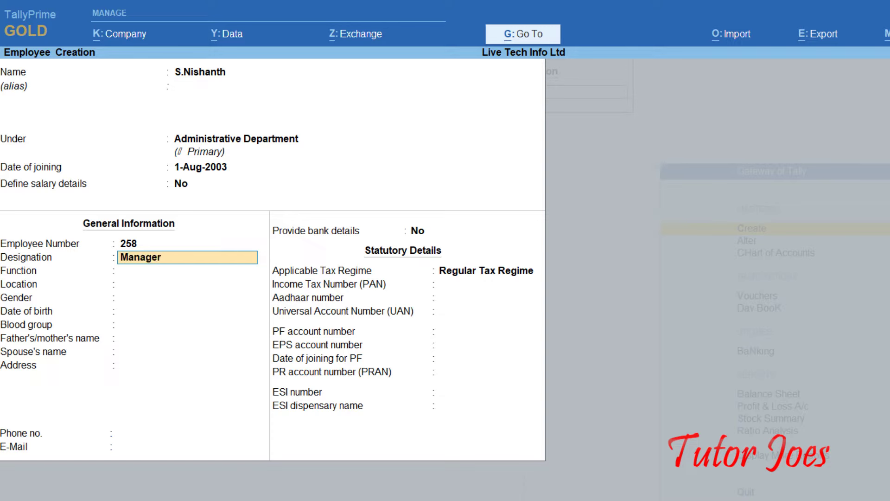
key("Return")
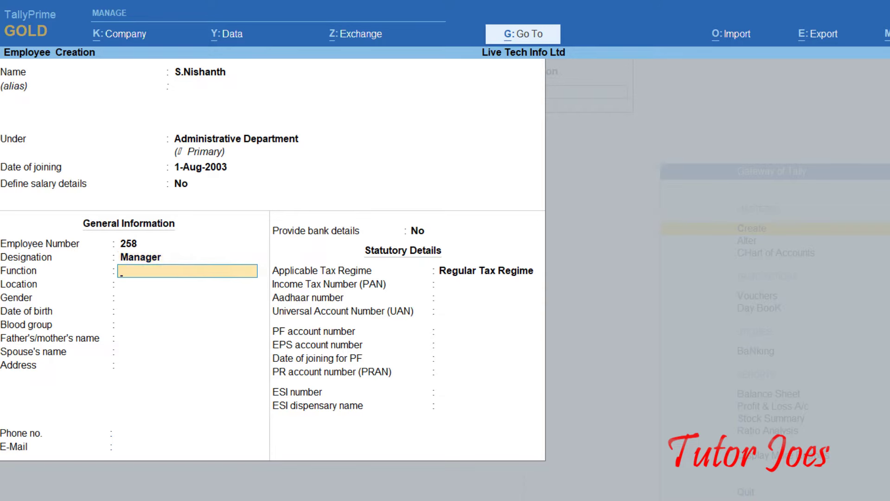
key("Return")
key("Return")
key("Return")
key("Return")
key("Return")
key("Return")
key("Return")
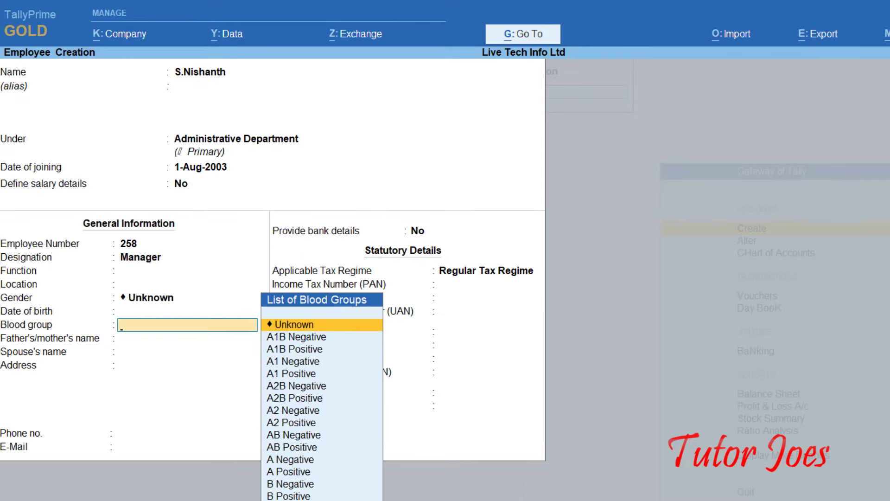
key("Return")
key("Return")
key("Return")
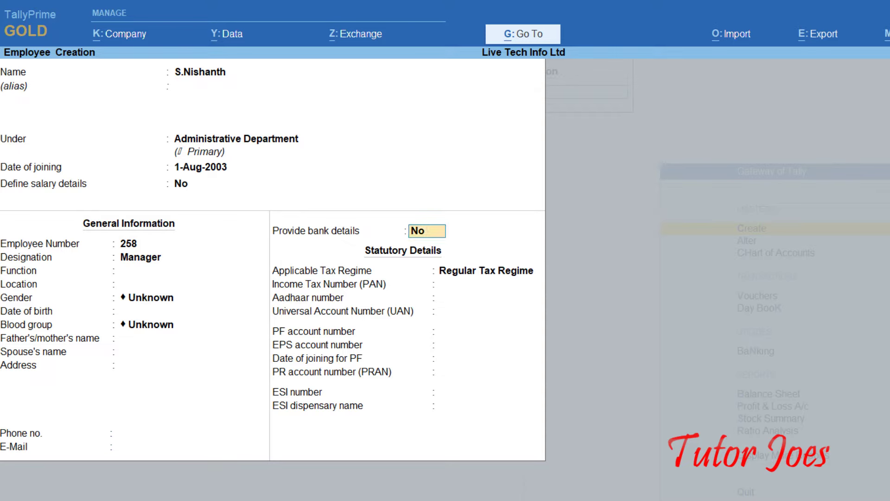
type("yes")
key("Return")
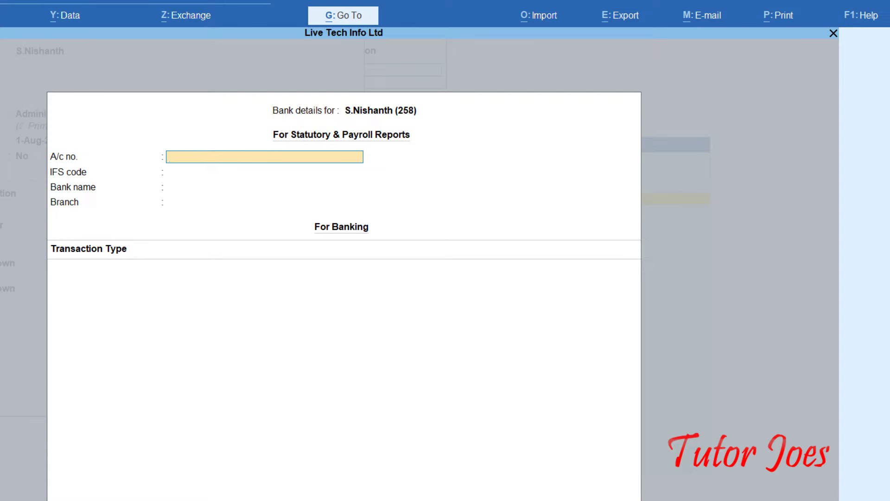
Enter the employee's bank account number and select HDFC Bank (India).
type("1234567890")
key("Return")
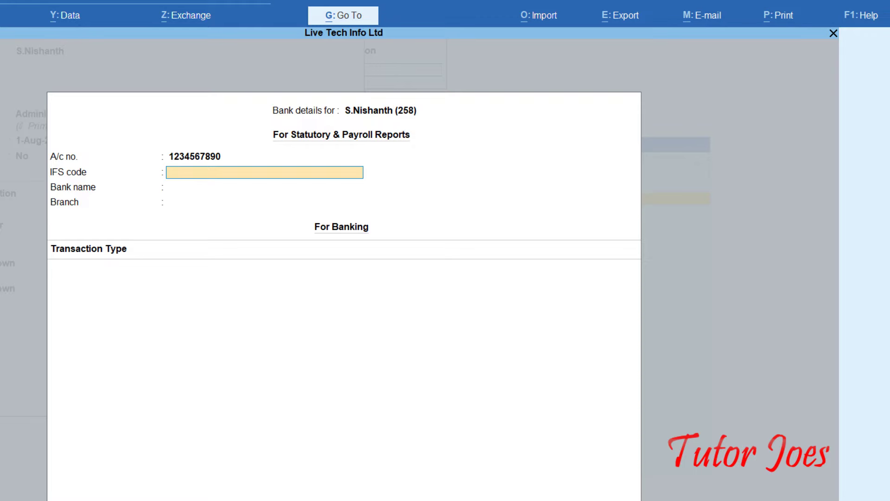
key("Return")
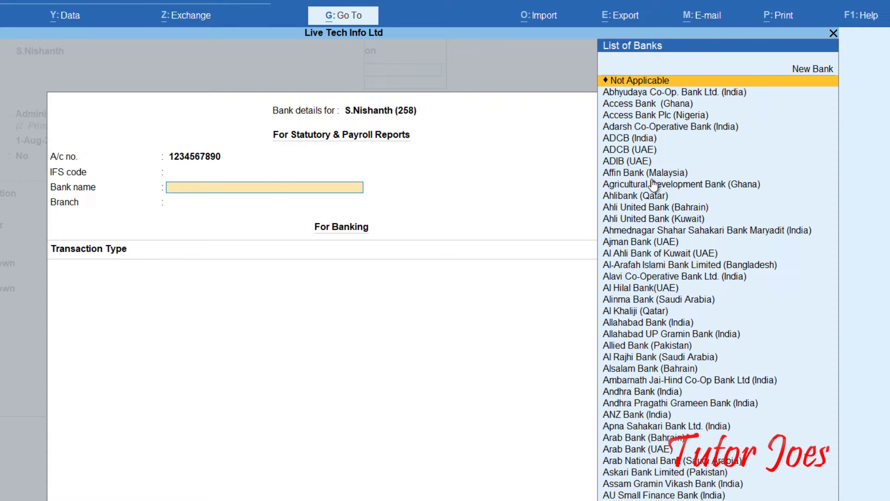
type("Hd")
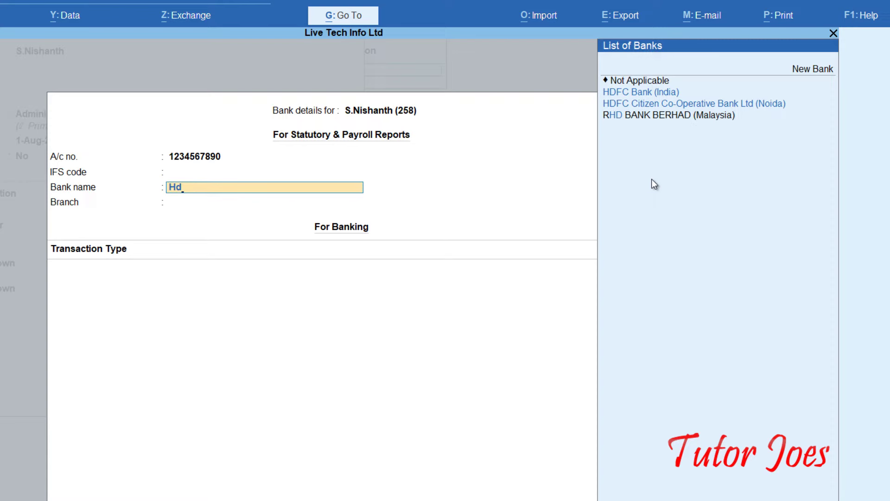
left_click(652, 94)
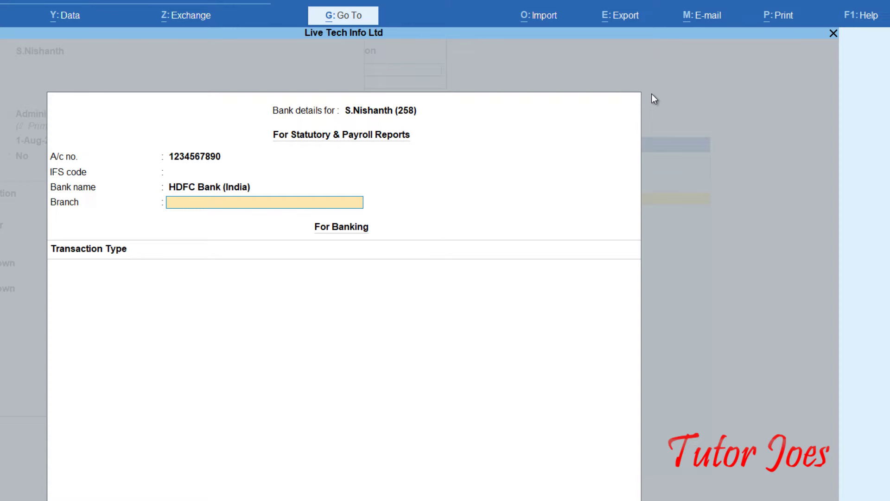
Set branch Salem with e-Fund Transfer, then accept the Regular Tax Regime.
type("Salem")
key("Return")
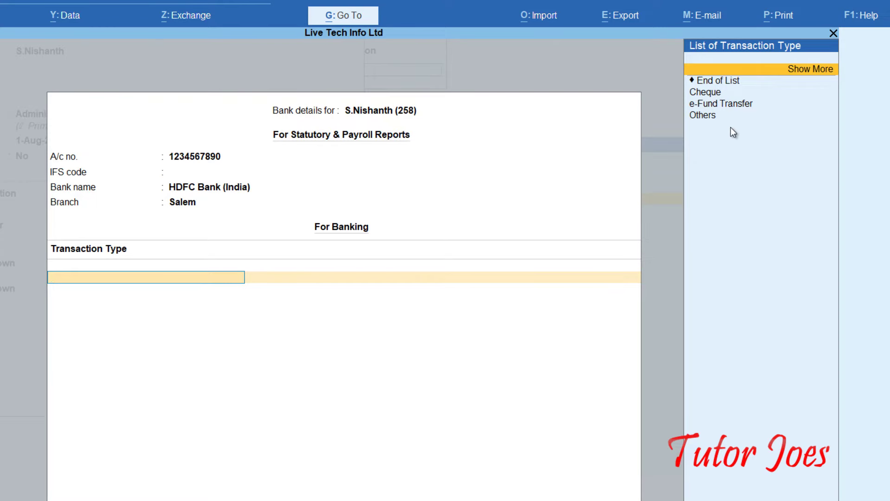
left_click(738, 103)
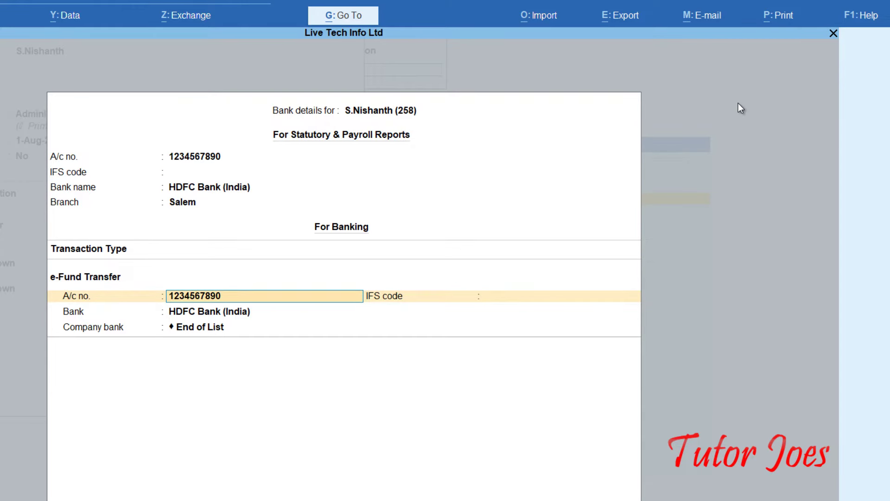
key("Return")
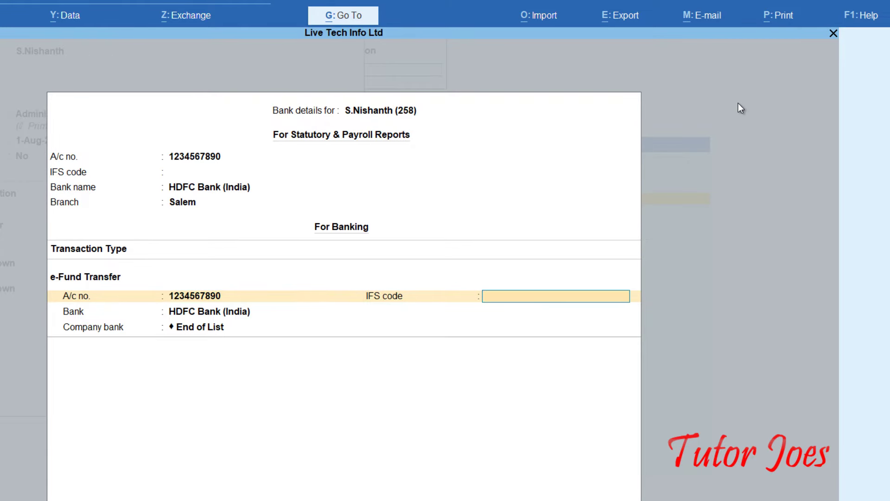
key("Return")
key("Return")
key("Return")
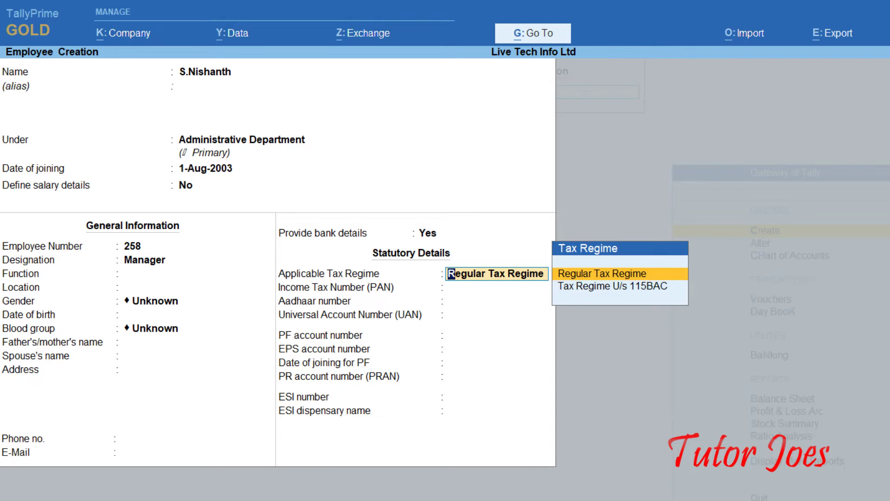
key("Return")
key("Return")
key("Return")
key("Return")
key("Return")
key("Return")
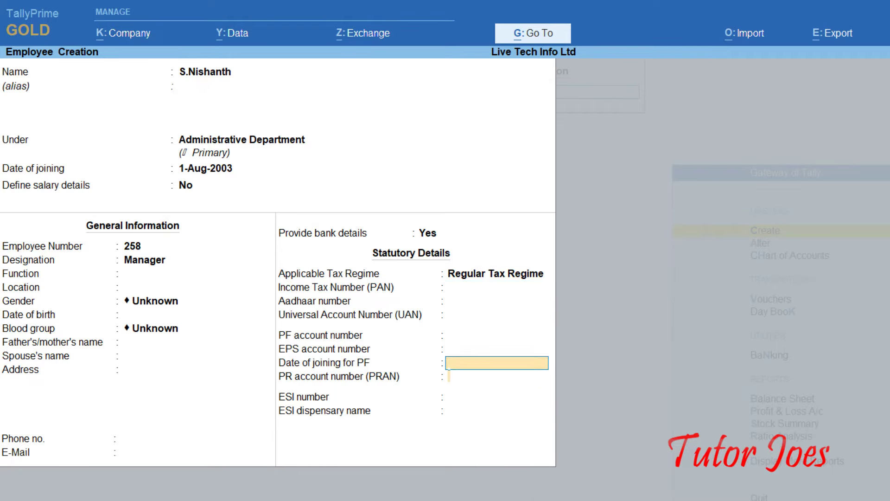
Save the first employee and start a second one under Sales Department.
key("Return")
key("Return")
key("Return")
key("Return")
key("Return")
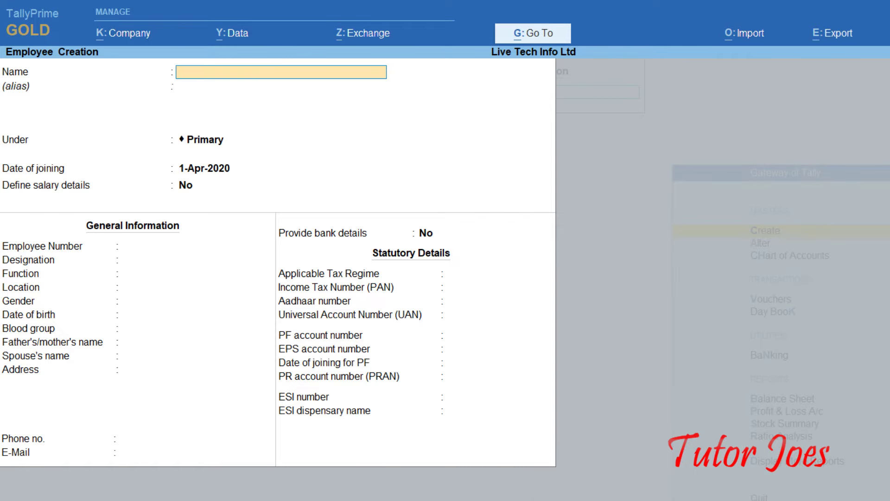
type("P.Rathika")
key("Return")
key("Return")
type("Sa")
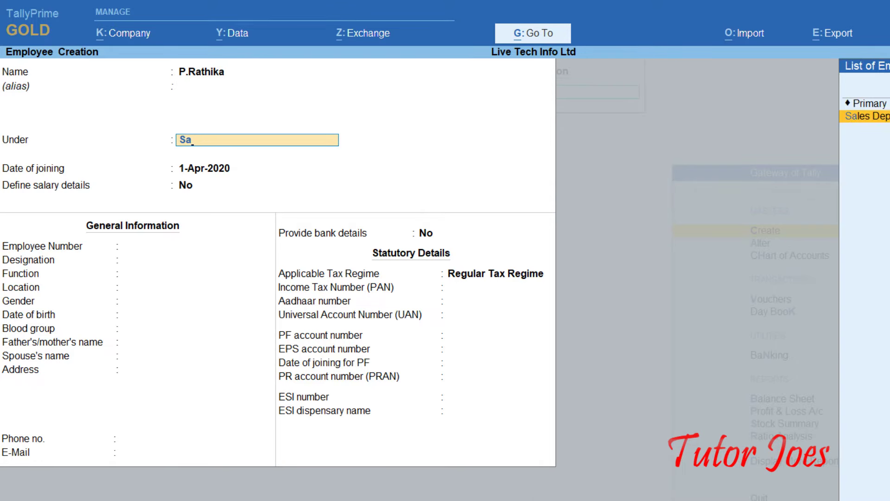
key("Return")
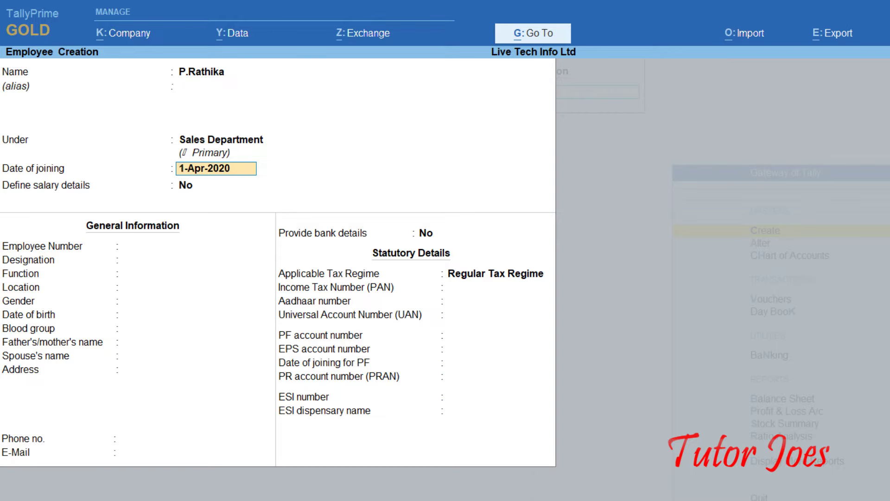
key("alt+Tab")
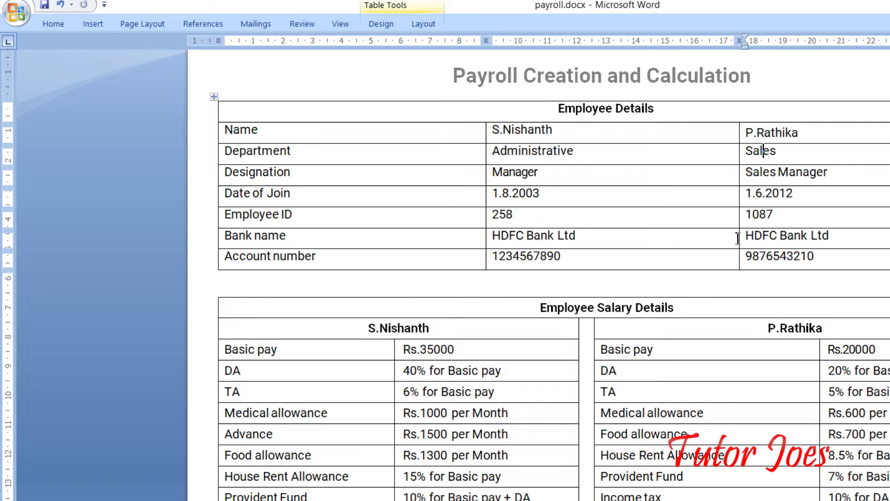
key("alt+Tab")
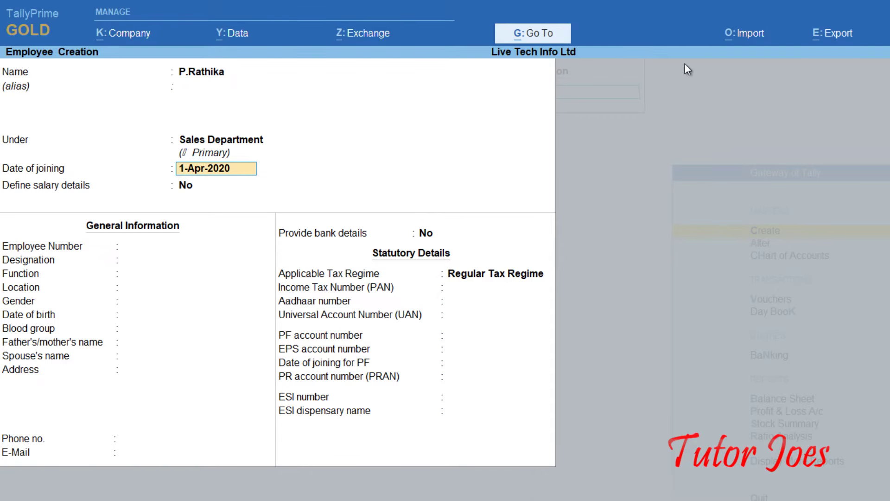
Enter joining date 1-6-2012, number 1087, designation Sales Manager, and enable bank details.
type("1-6-")
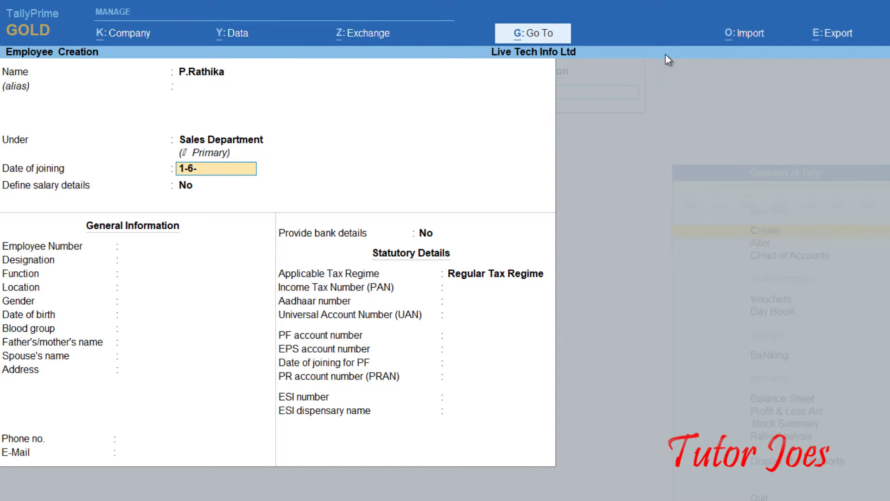
type("2012")
key("Return")
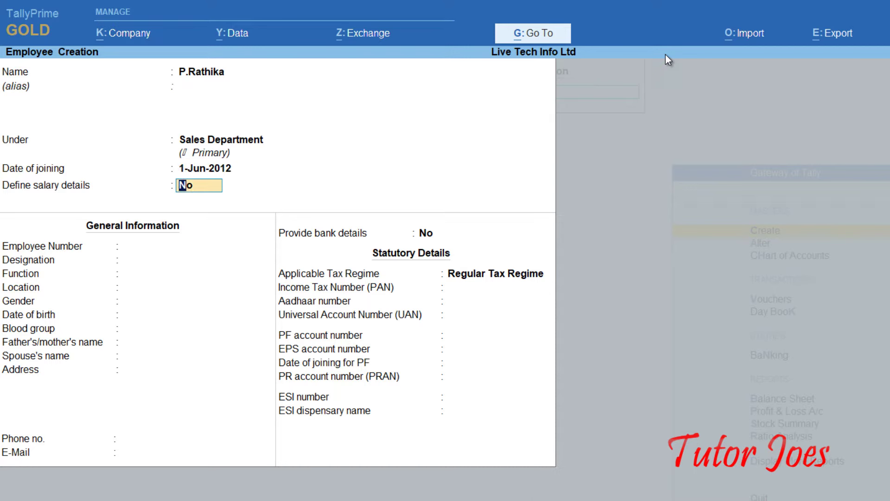
key("Return")
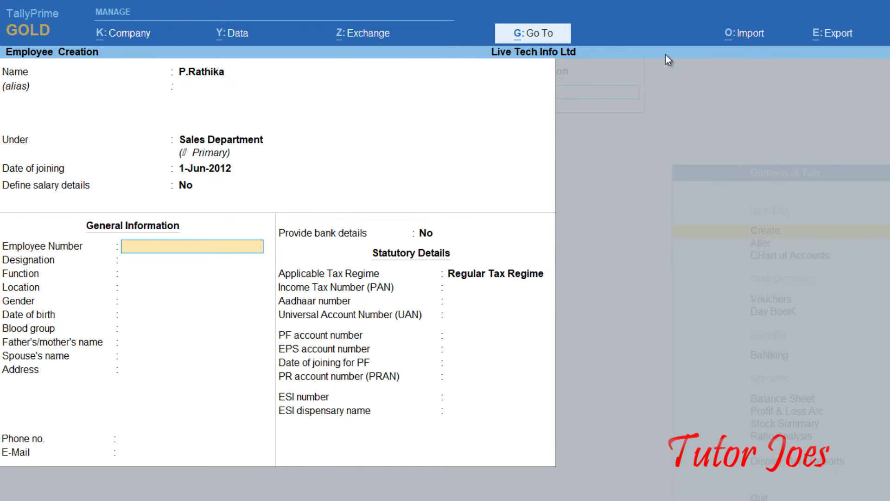
type("1087")
key("Return")
key("Return")
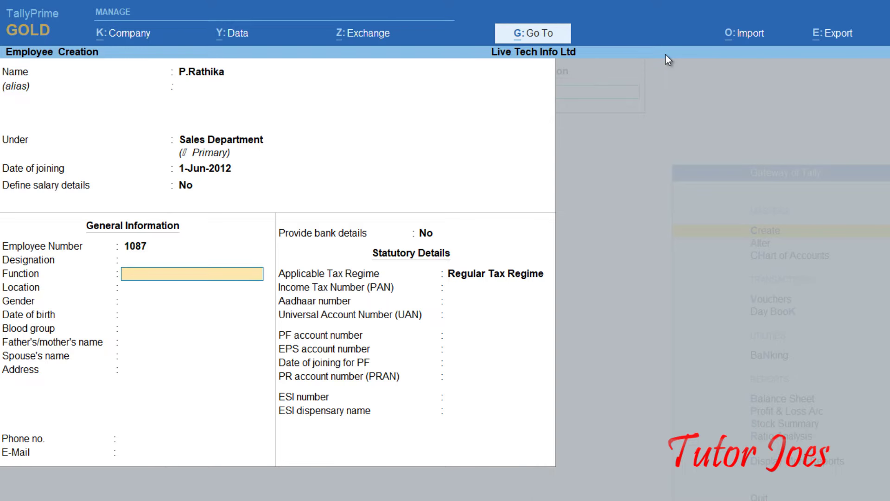
key("BackSpace")
type("S")
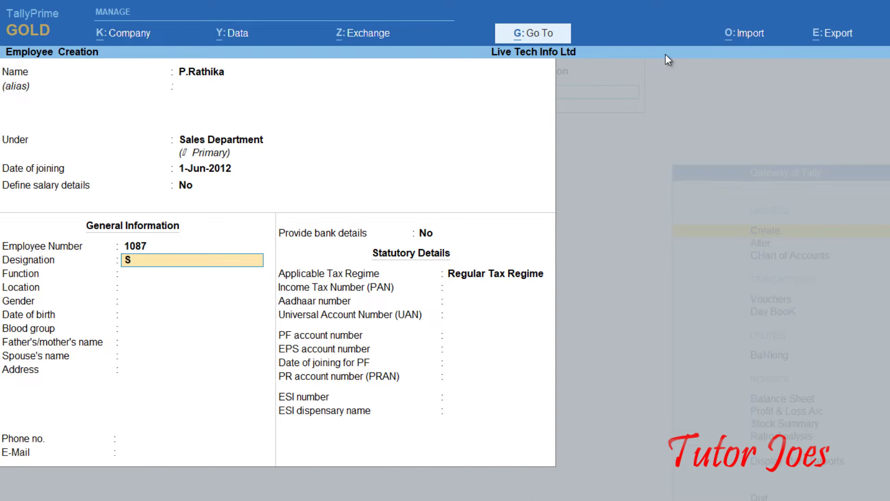
type("ales Manage")
key("Return")
key("Return")
key("Return")
key("Return")
key("Return")
key("Return")
key("Return")
key("Return")
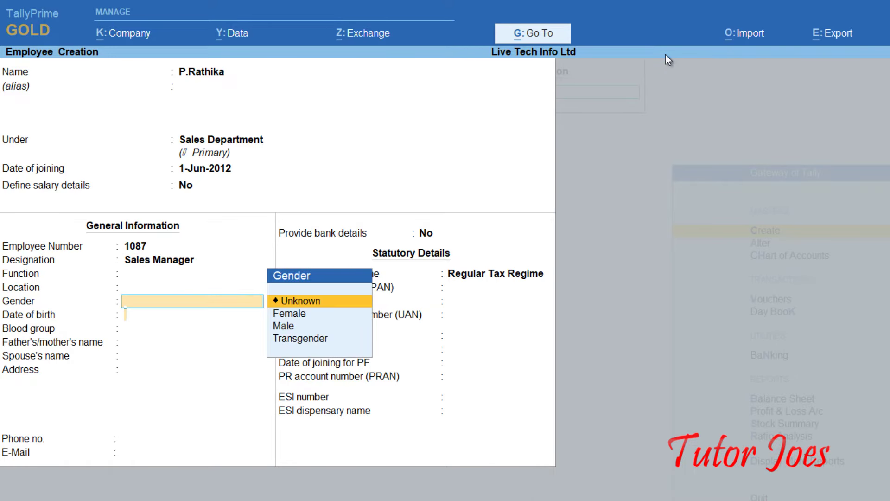
key("Return")
key("Return")
key("Return")
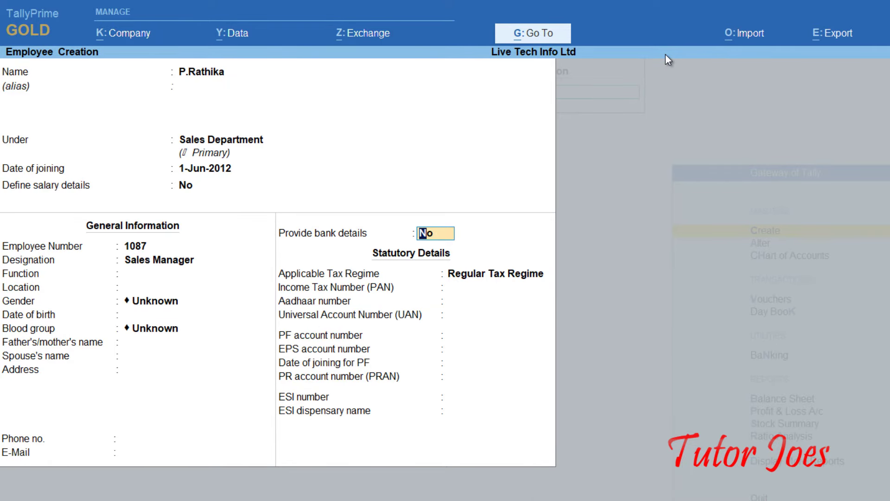
type("y")
key("Return")
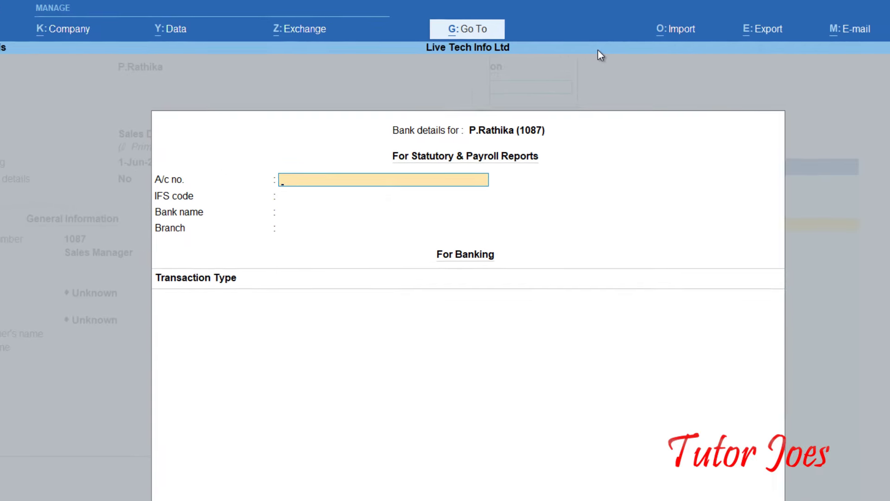
Enter the account number, choose HDFC Bank (India) with e-Fund Transfer, and save the employee.
type("9874")
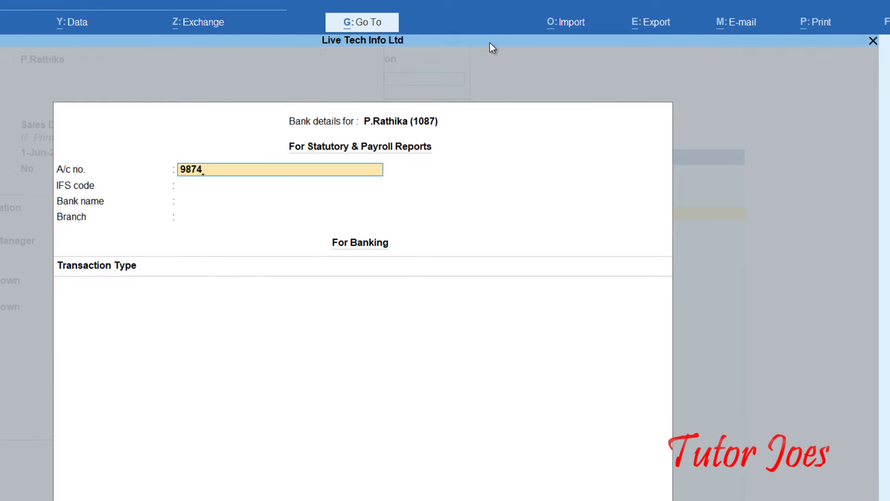
key("BackSpace")
type("6543210")
key("Return")
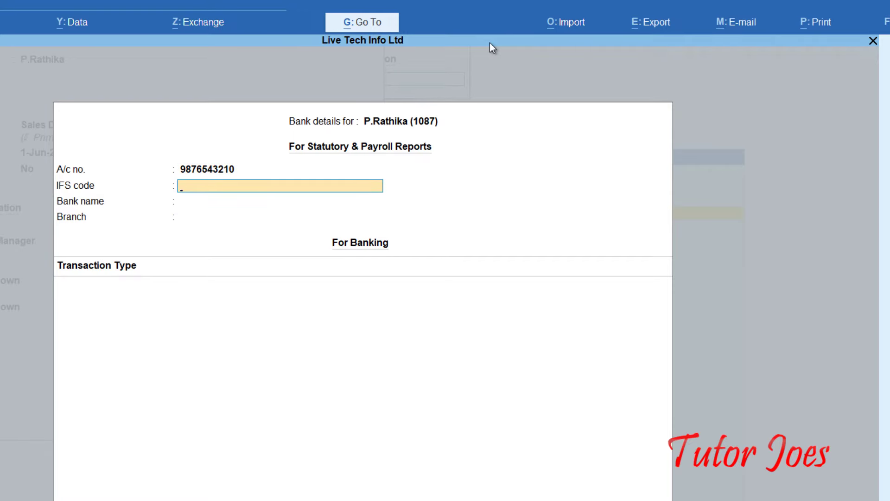
key("Return")
type("Hdf")
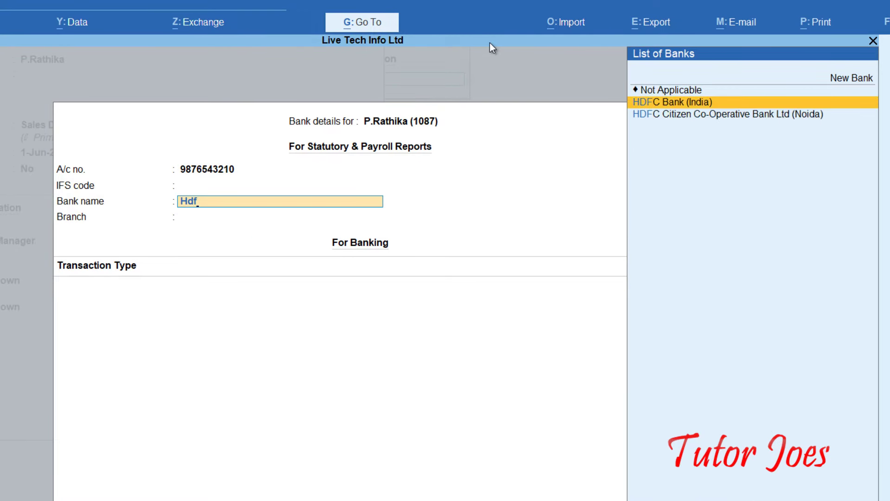
key("Return")
key("Return")
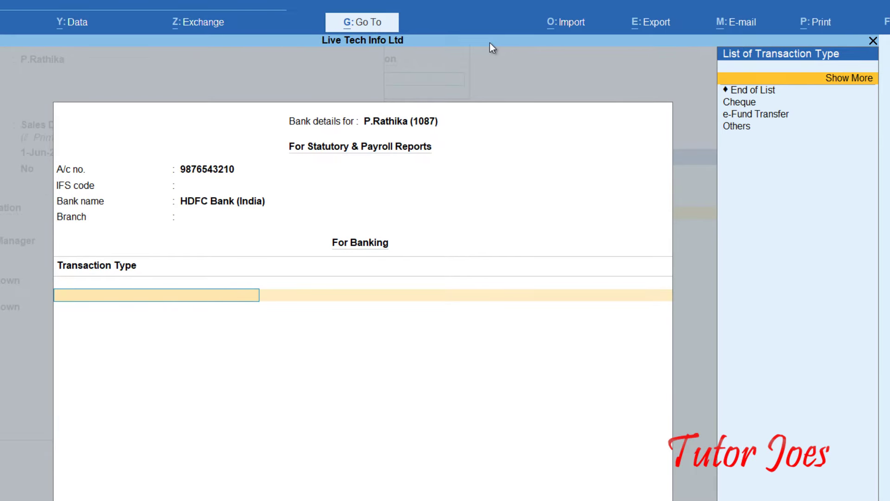
key("Down")
key("Return")
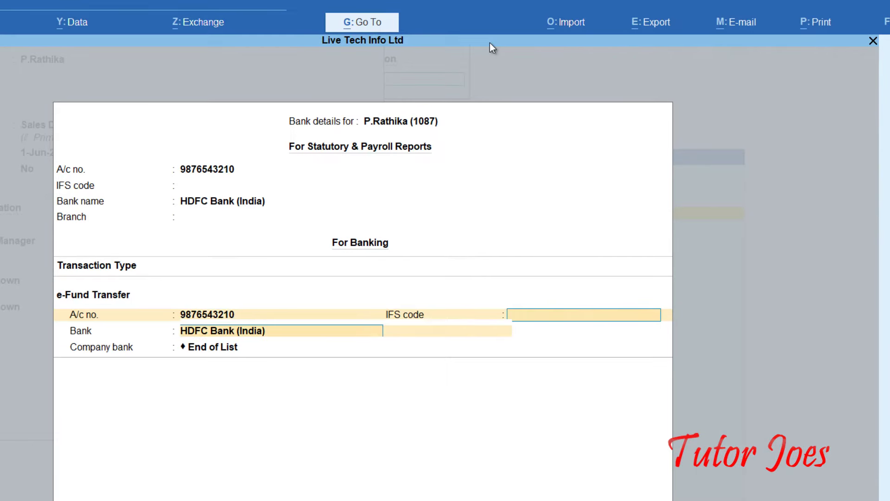
key("Return")
key("Return")
key("Return")
key("Return")
key("Return")
key("Return")
key("Return")
key("Return")
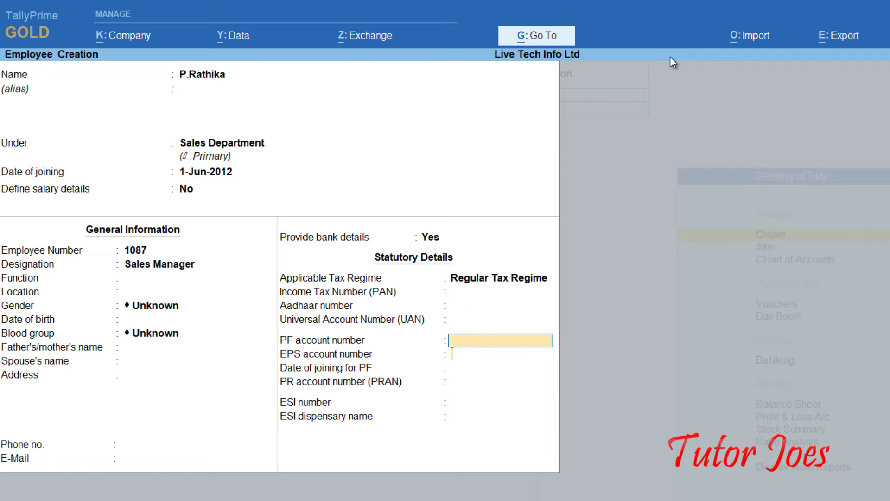
key("Return")
key("Return")
key("Return")
key("Return")
key("Return")
key("Return")
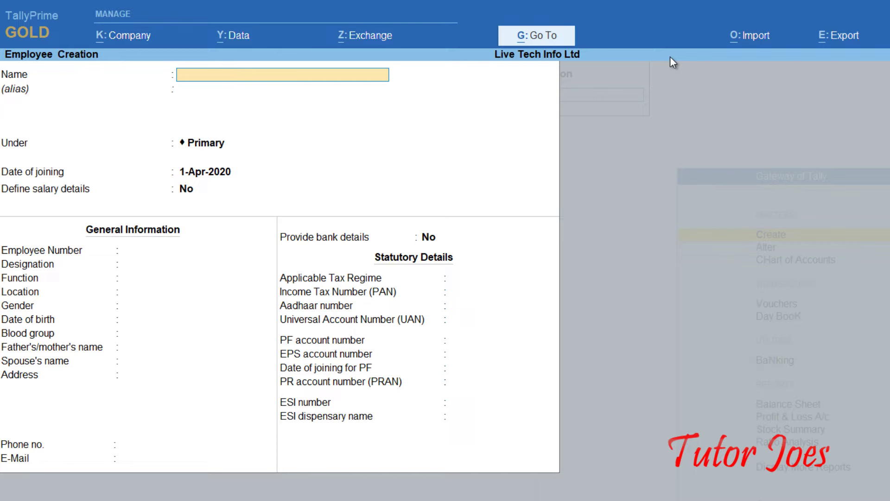
Quit employee creation and go to the Units (Work) master.
key("Escape")
key("y")
key("Down")
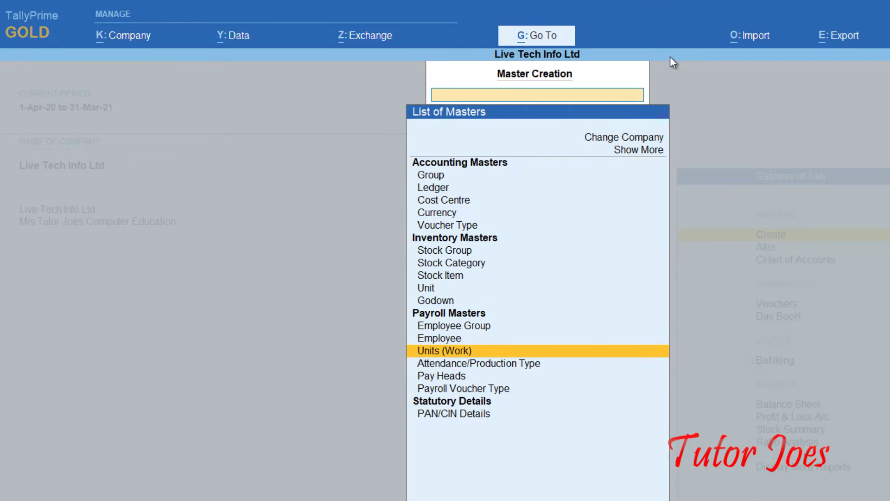
key("Down")
key("Up")
key("Return")
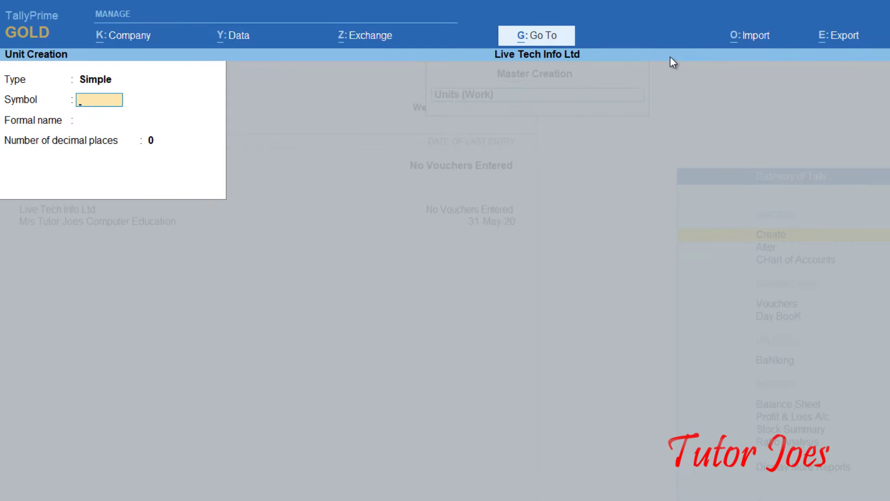
Create the work unit 'hrs' with formal name Hours and save it.
type("hrs")
key("Return")
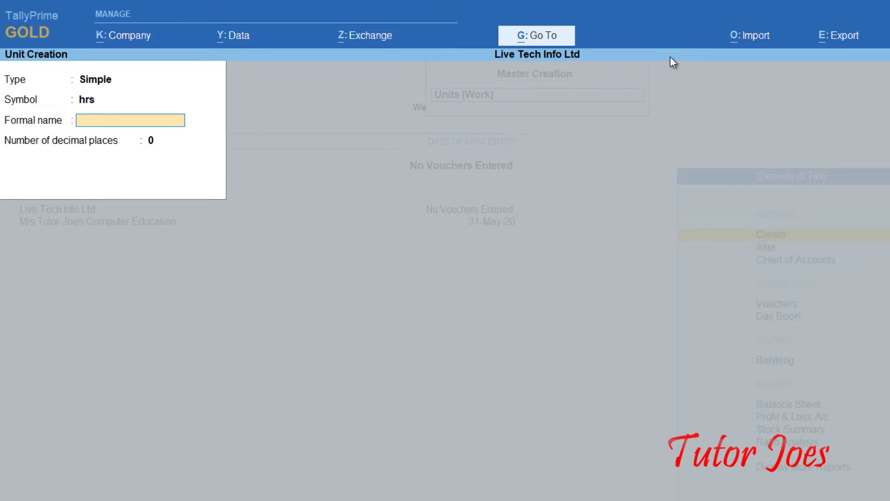
type("Hours")
key("Return")
key("Return")
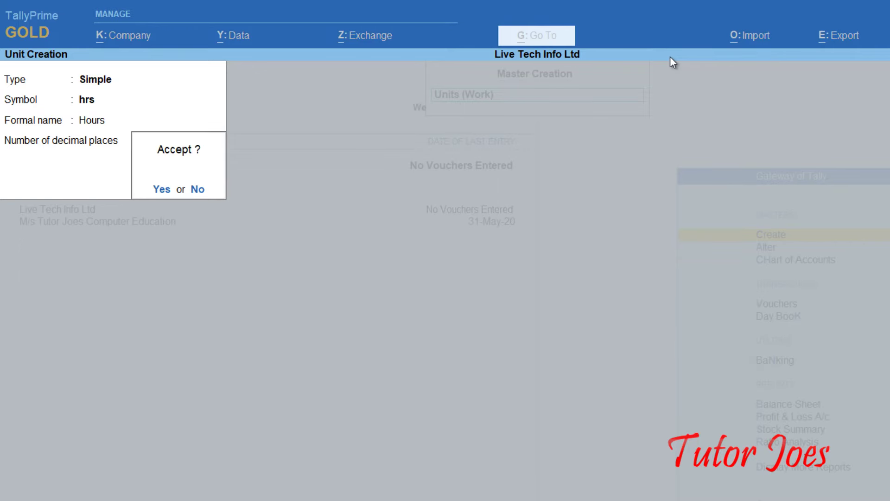
key("Return")
key("Escape")
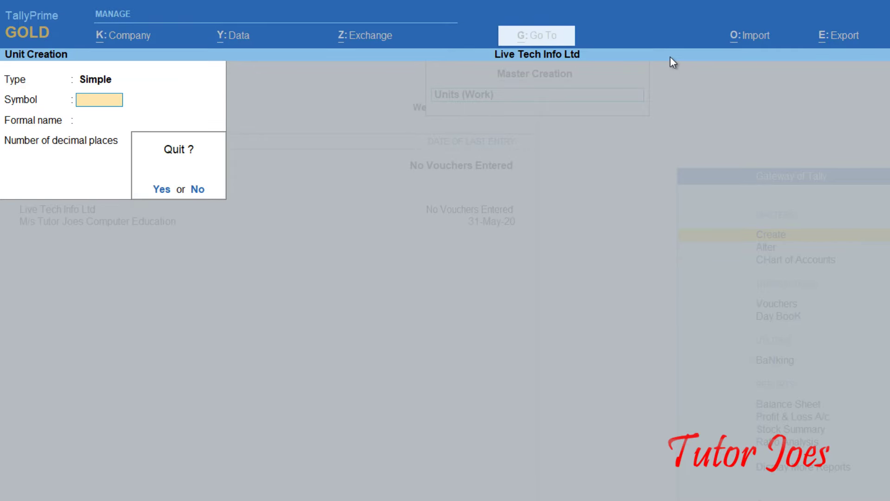
key("Return")
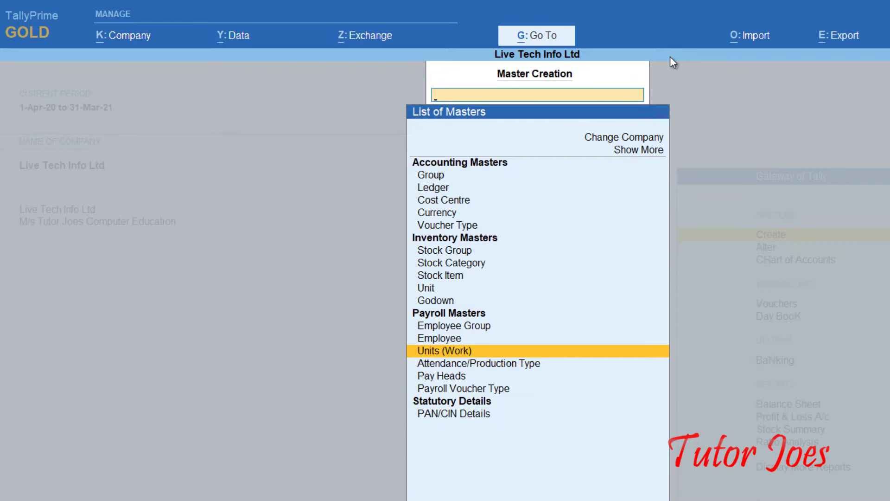
Start a new attendance/production type named 'Present'.
key("Down")
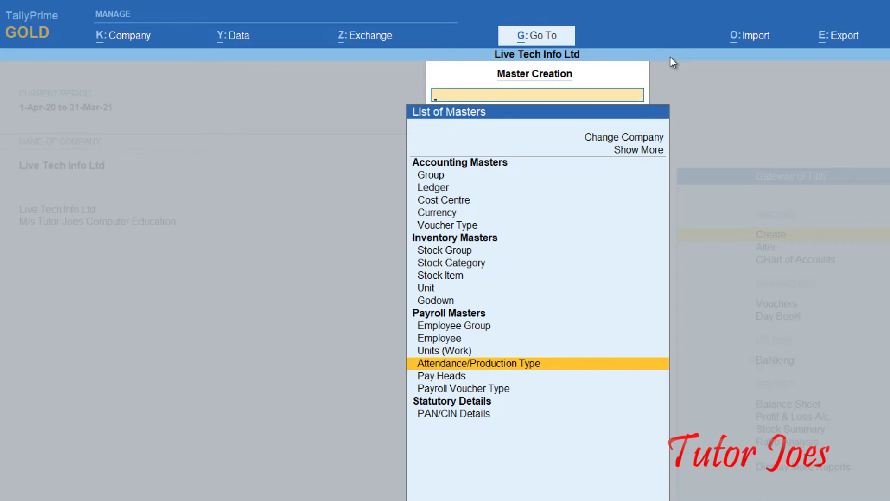
key("Return")
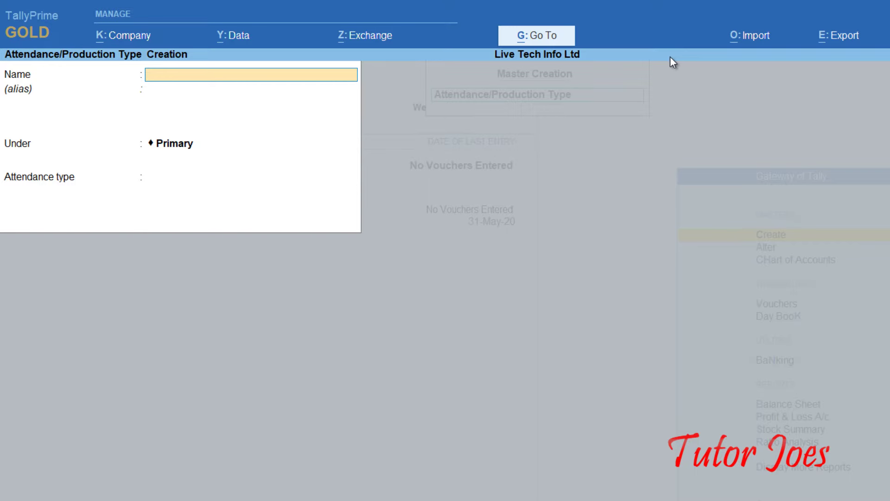
type("Present")
key("Return")
key("Return")
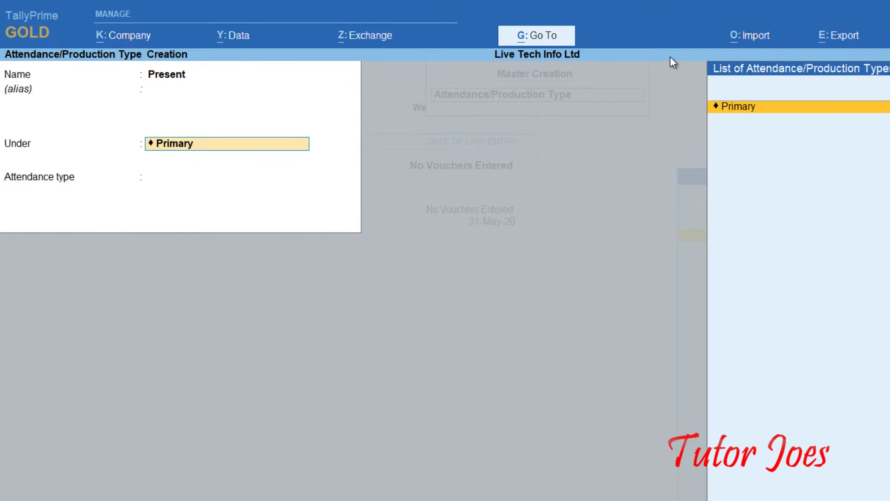
key("Return")
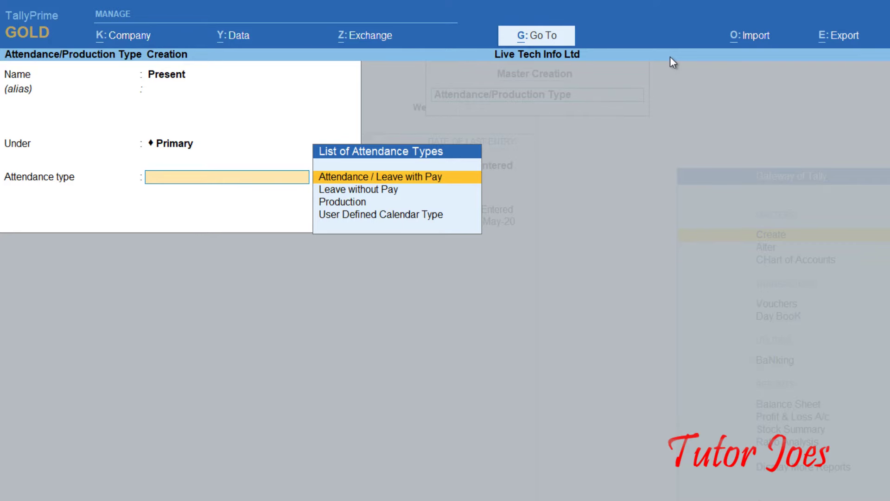
Set its type to Attendance / Leave with Pay and save it.
key("Down")
key("Down")
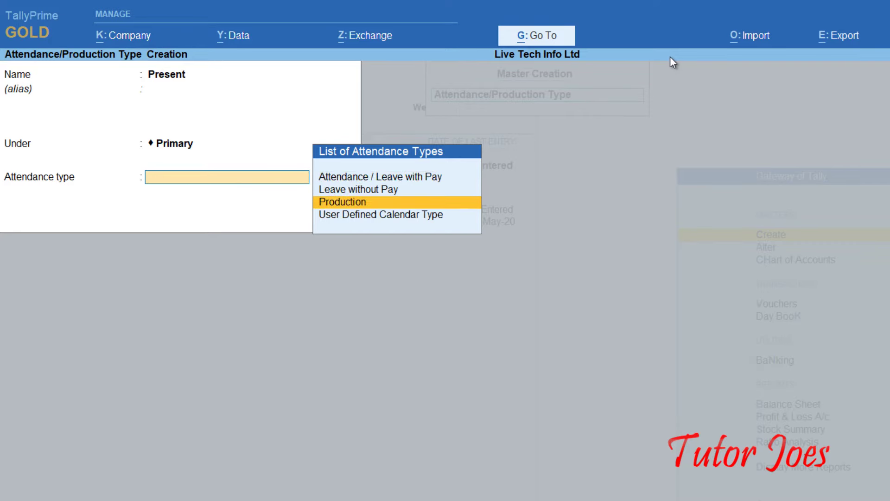
key("Down")
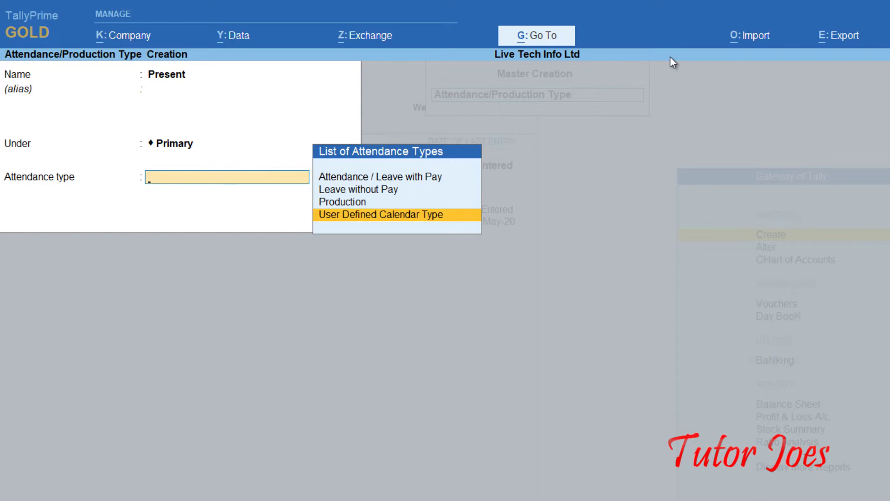
key("Up")
key("Up")
key("Up")
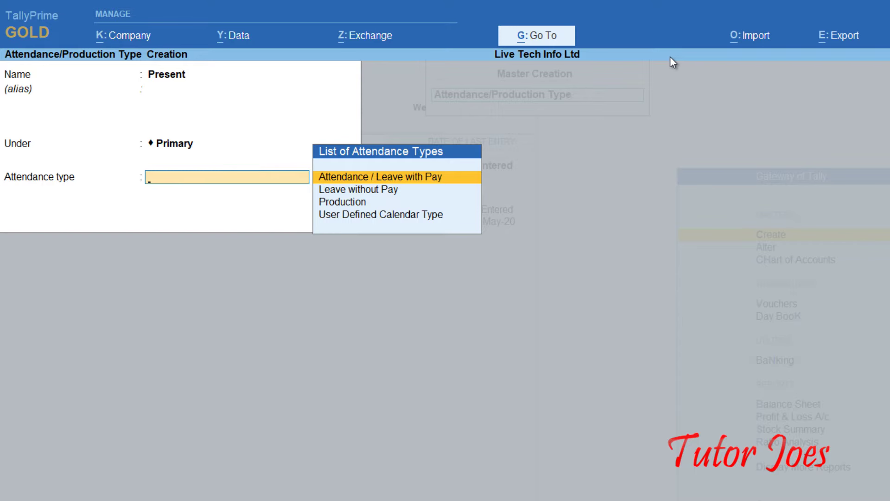
key("Down")
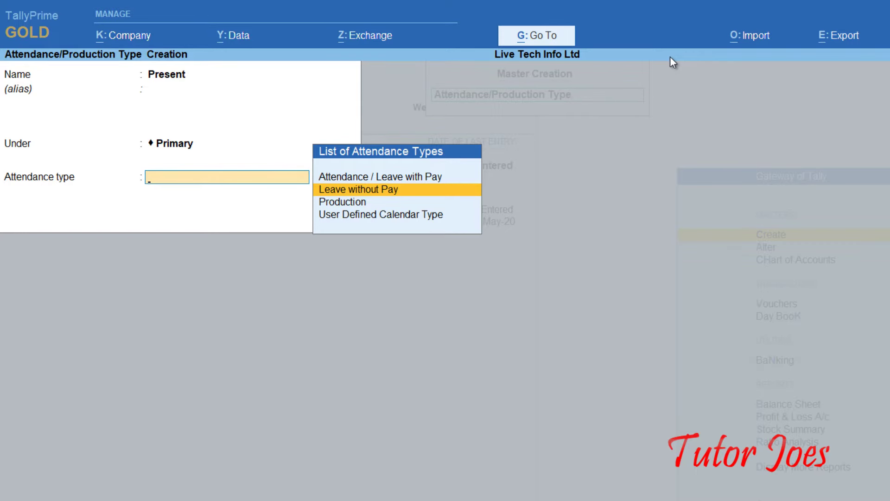
key("Down")
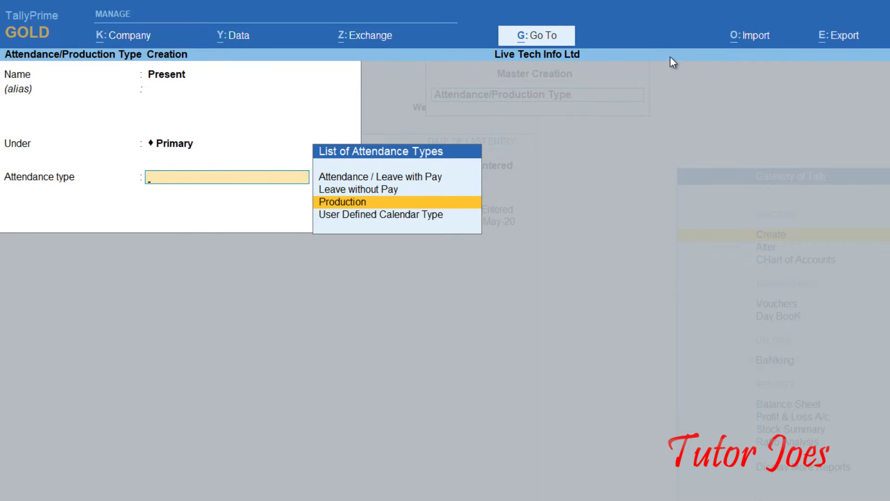
key("Down")
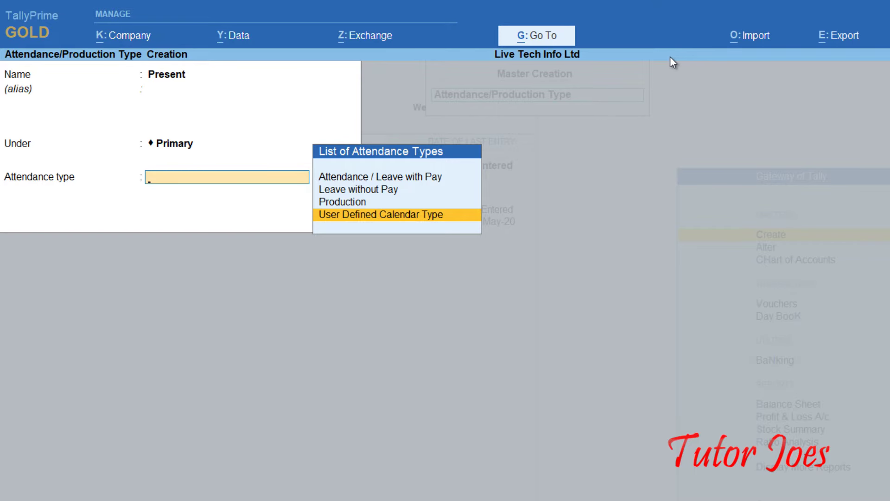
key("Up")
key("Up")
key("Up")
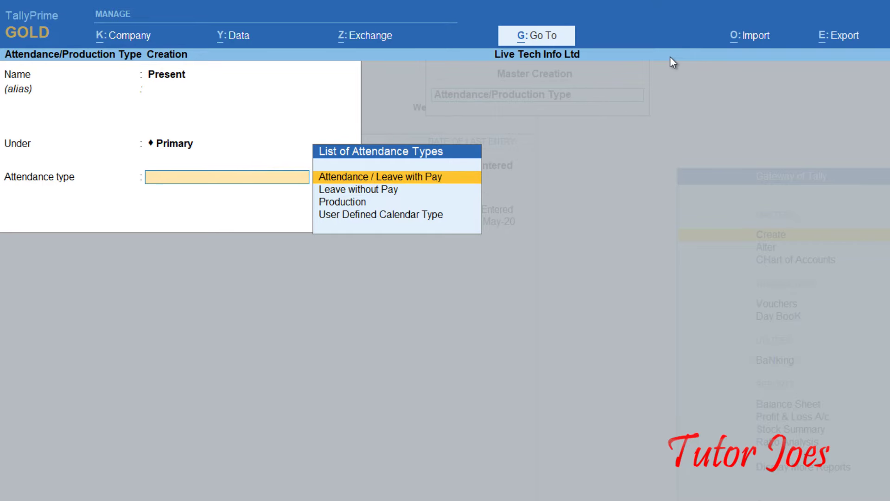
key("Return")
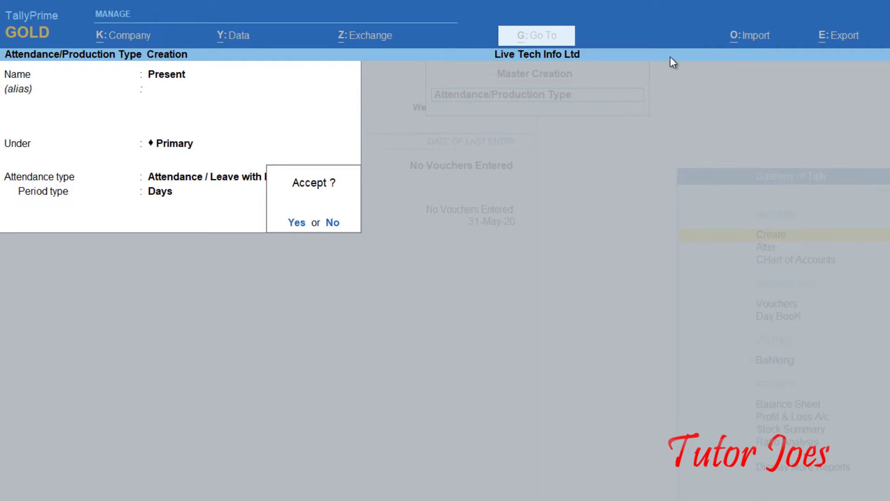
key("Return")
Save the 'Absent' attendance type under Primary as Leave without Pay, counted in Days.
type("Absent")
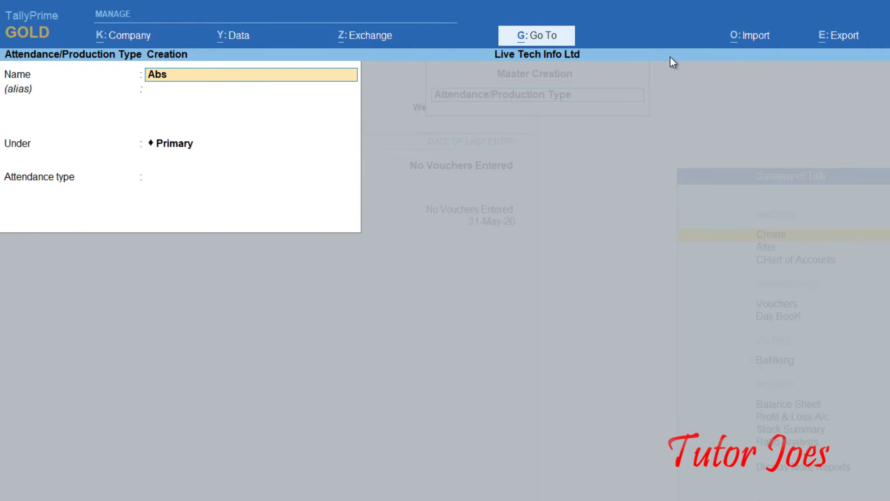
key("Return")
key("Return")
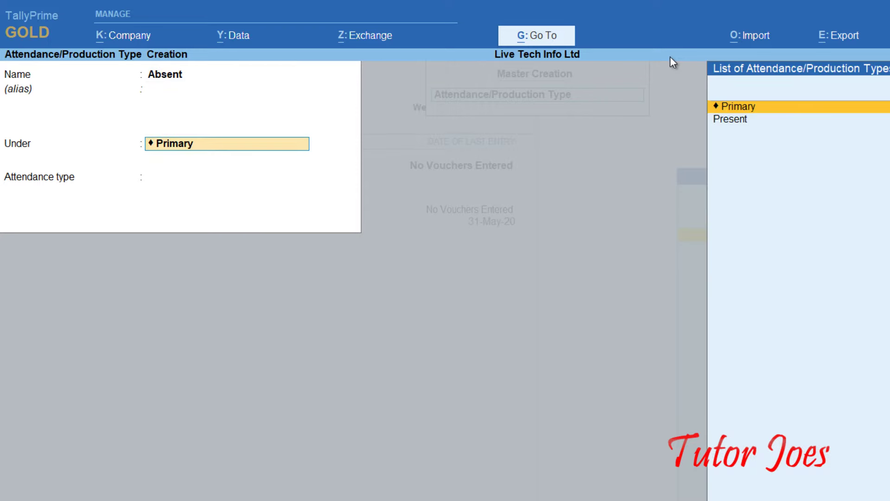
key("Return")
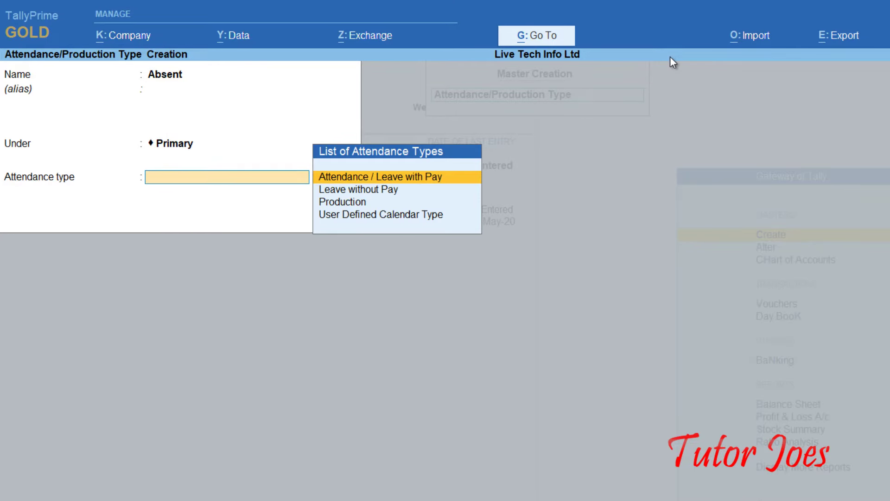
key("Down")
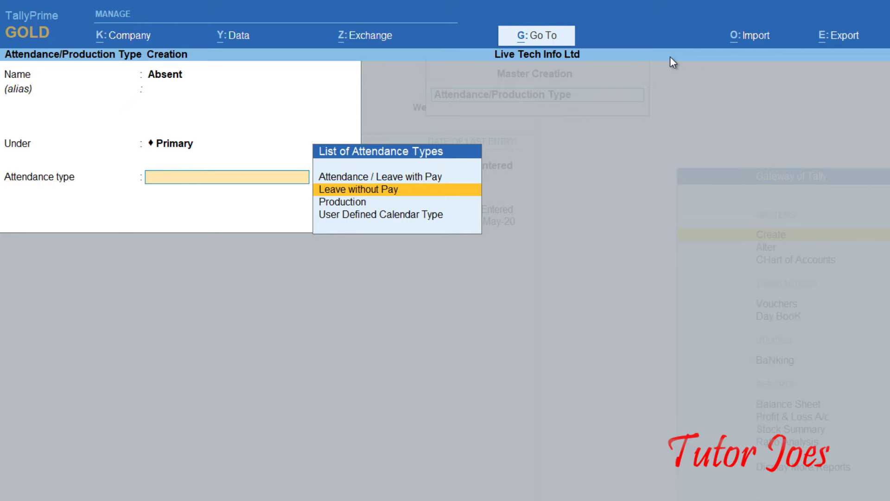
key("Return")
key("Return")
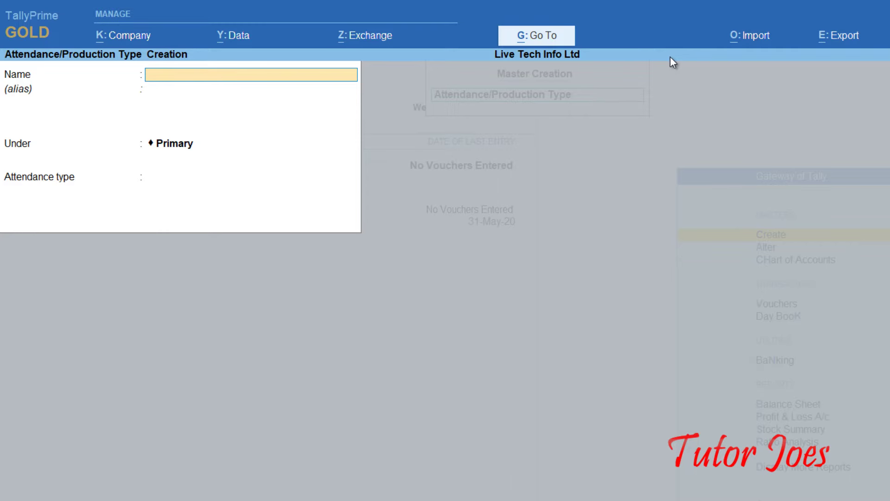
Save the 'Overtime' type under Primary as Production, with hrs as its unit.
type("Overtime")
key("Return")
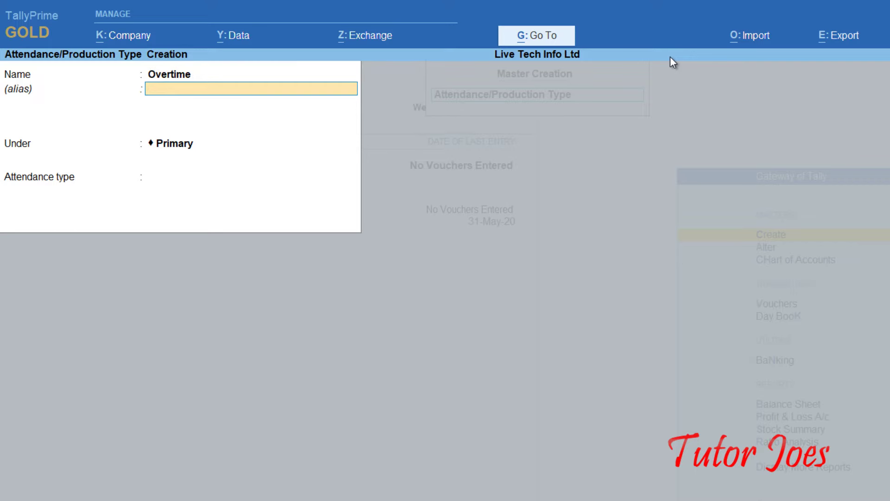
key("Return")
key("Return")
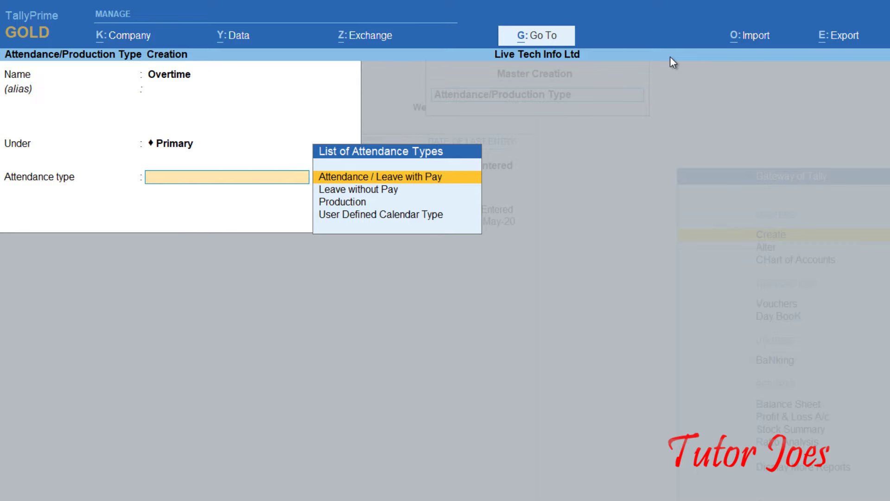
key("Down")
key("Down")
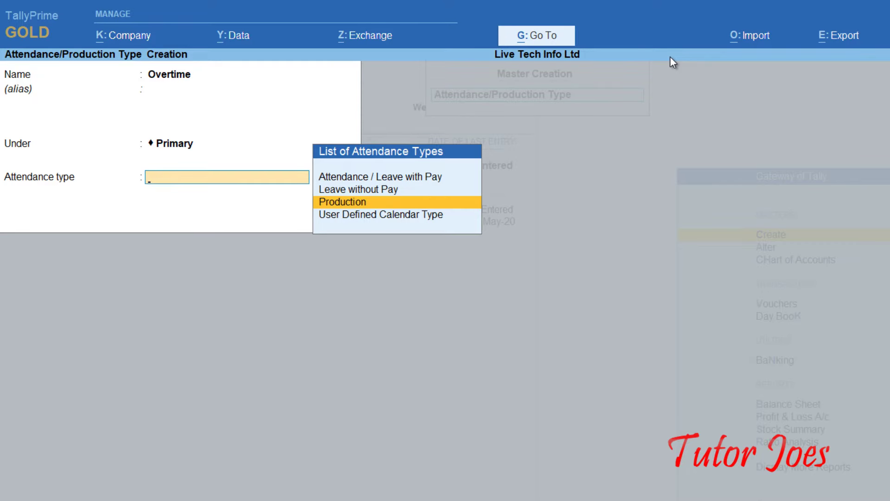
key("Up")
key("Up")
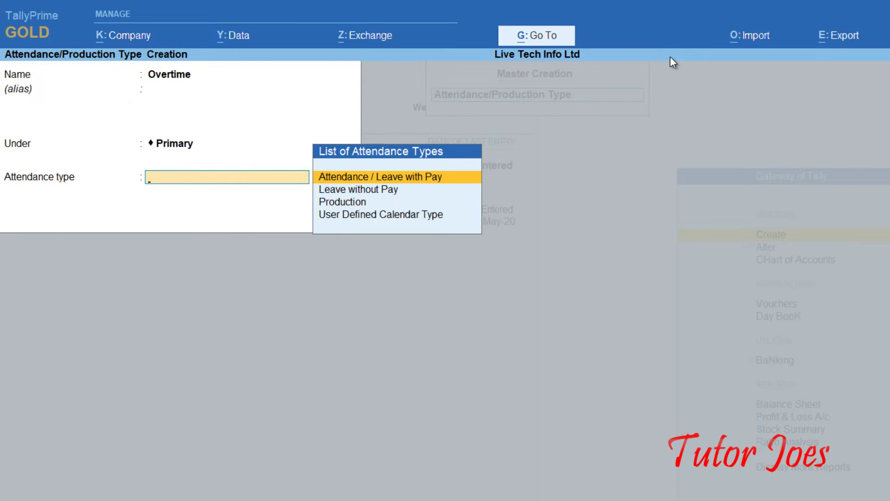
key("Down")
key("Down")
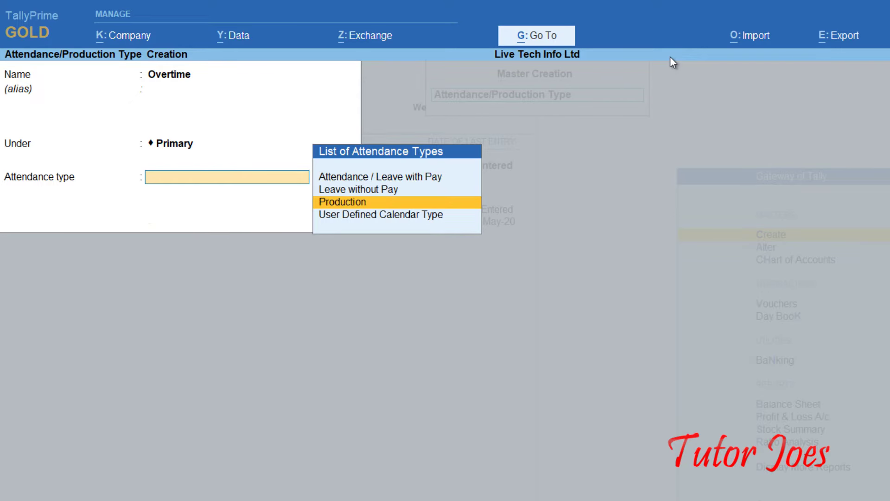
key("Return")
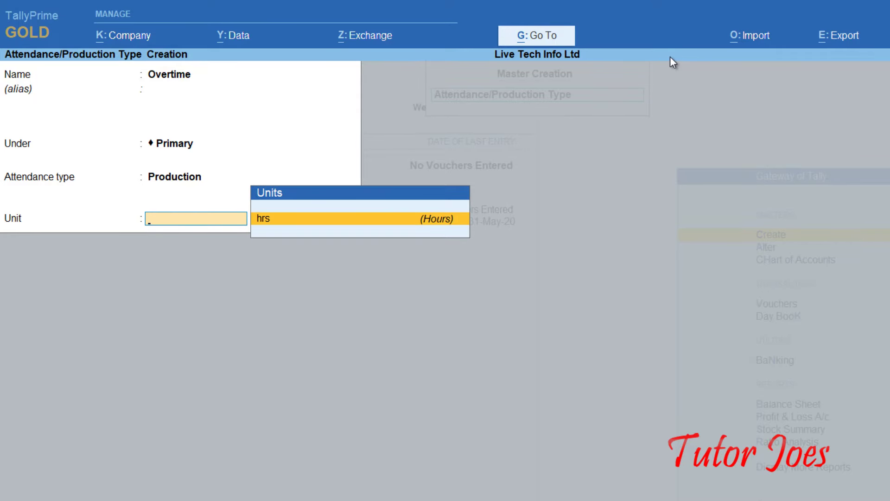
key("Return")
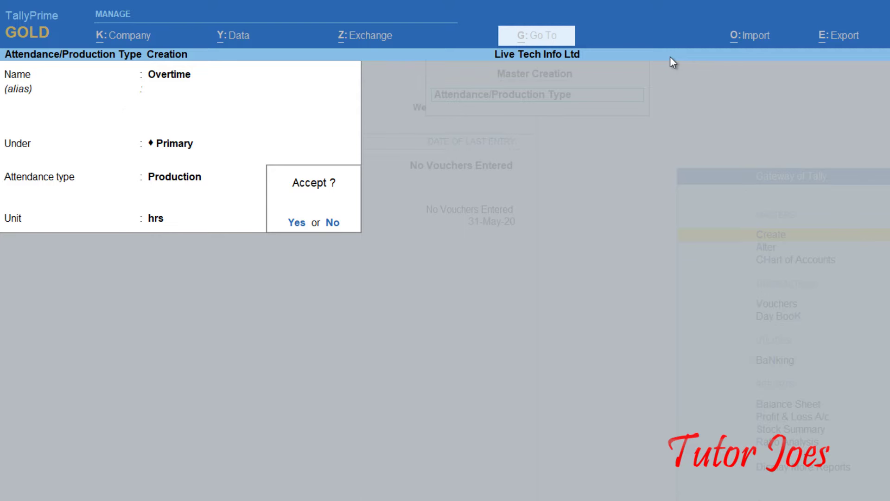
key("Return")
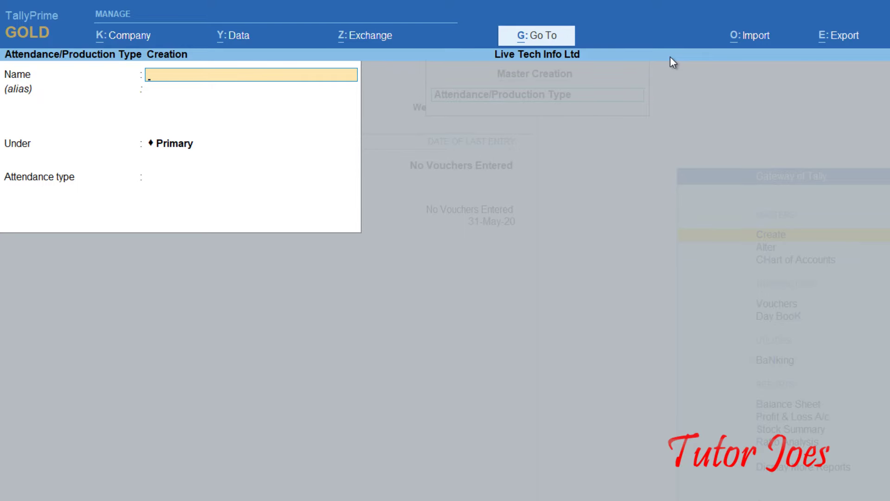
Quit attendance type creation and open a new Pay Head Creation form.
key("Escape")
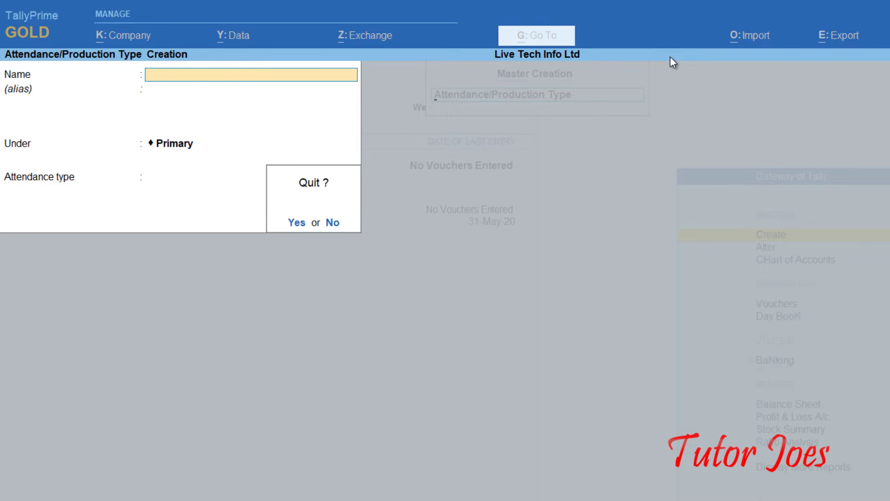
key("Return")
key("Down")
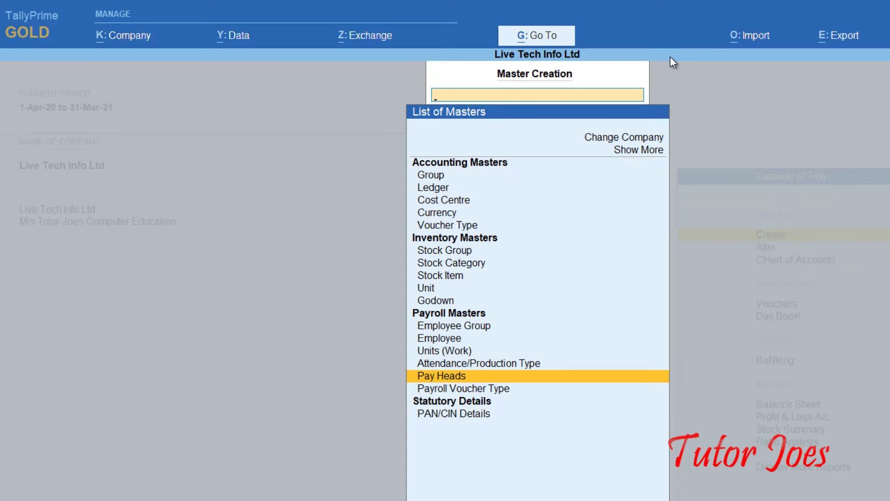
key("Return")
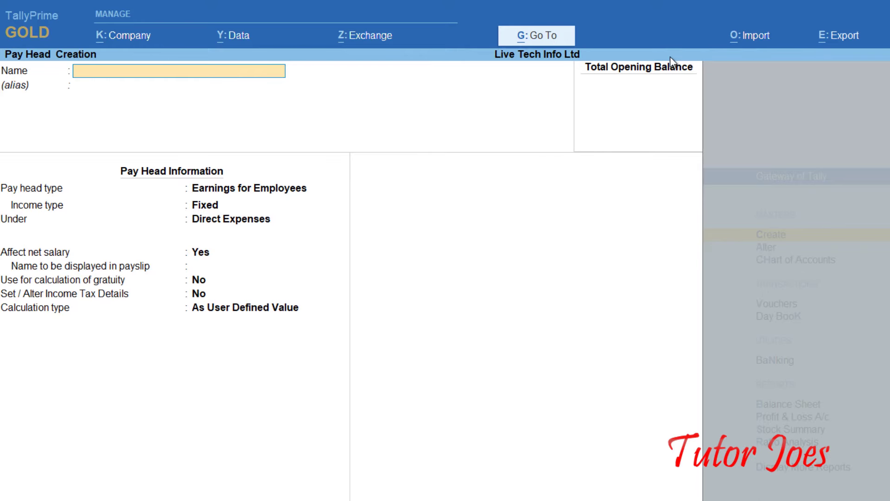
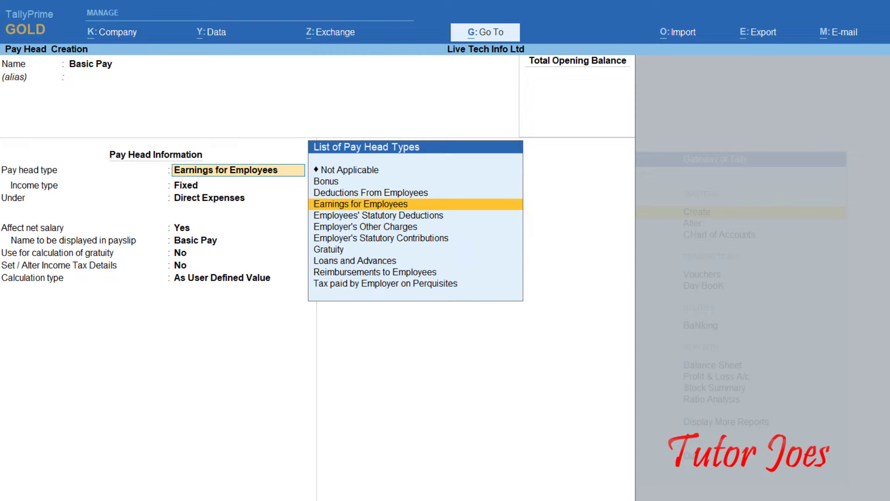
Review Basic Pay's pay head types, from Deductions From Employees down to Tax paid by Employer on Perquisites.
key("Up")
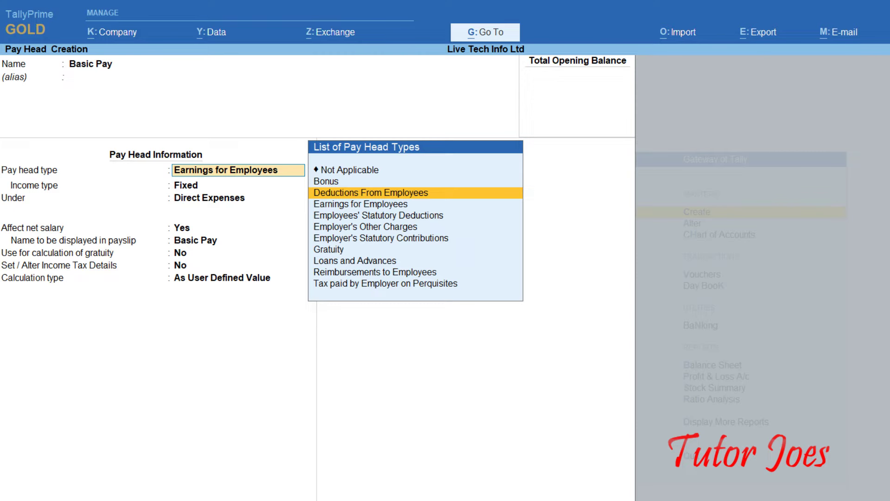
key("Down")
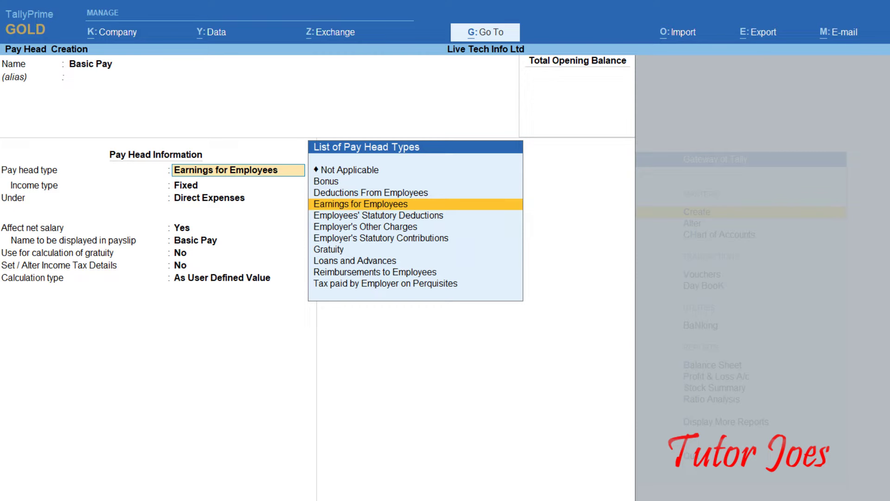
key("Down")
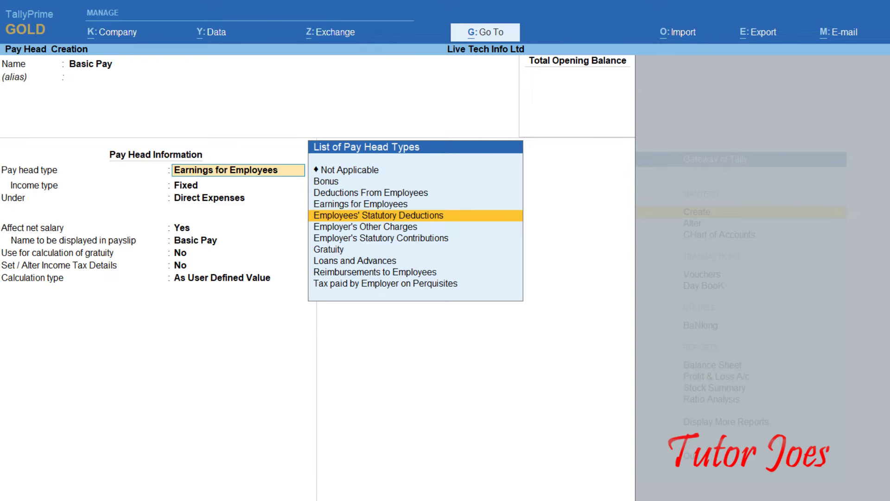
key("Down")
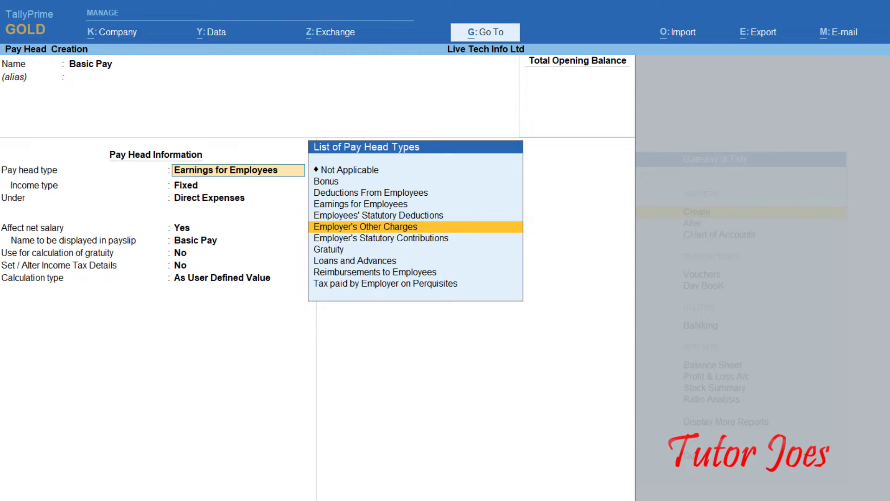
key("Down")
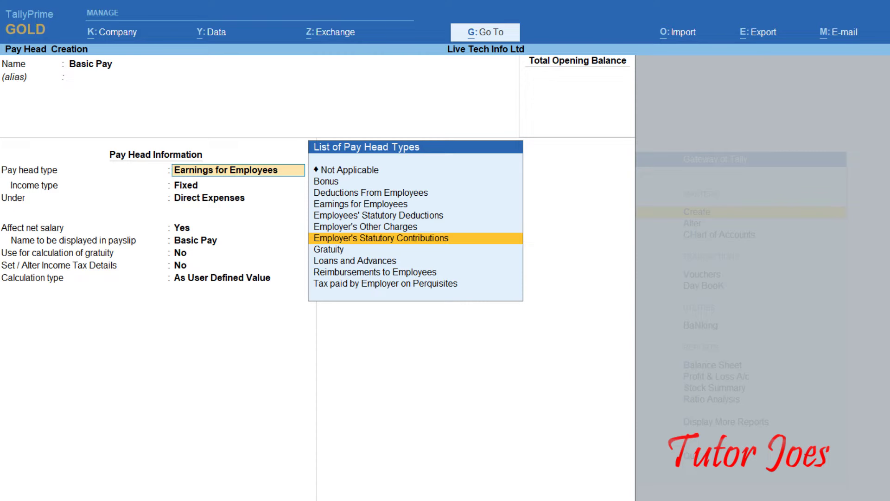
key("Down")
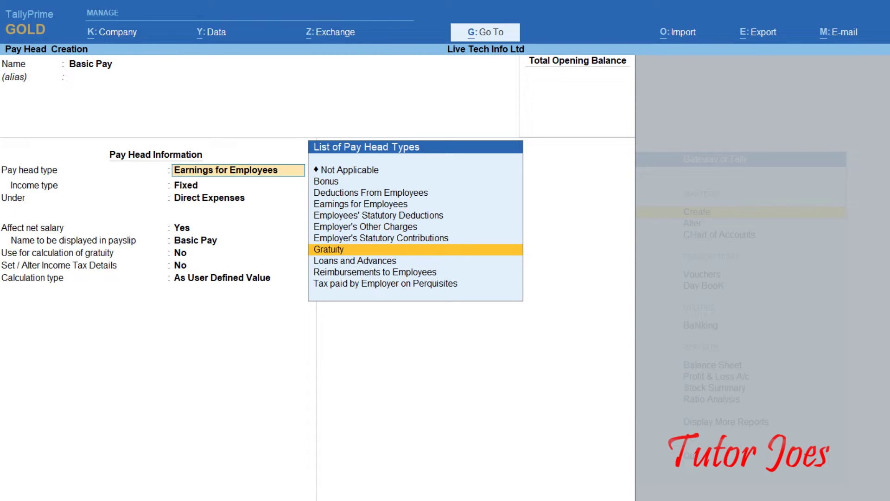
key("Down")
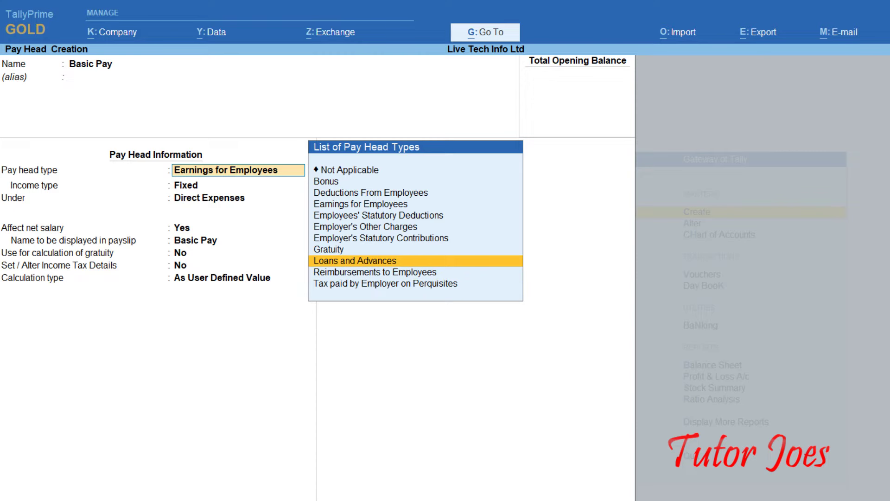
left_click(375, 272)
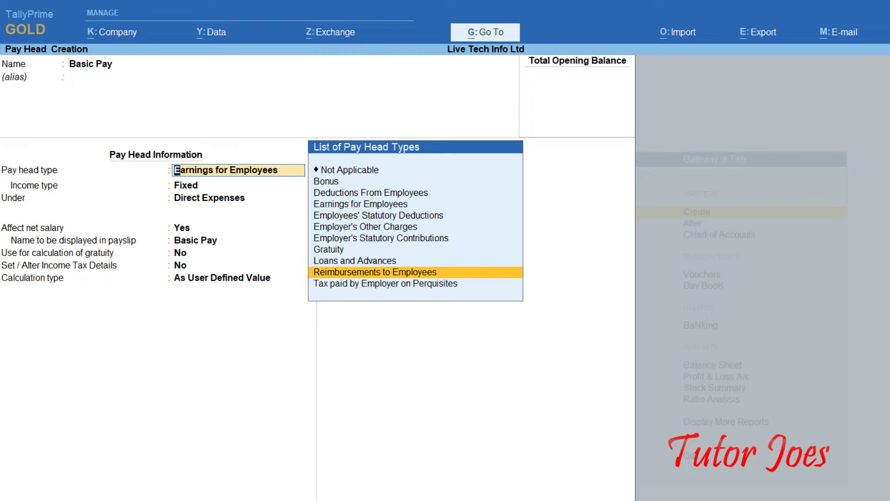
left_click(386, 283)
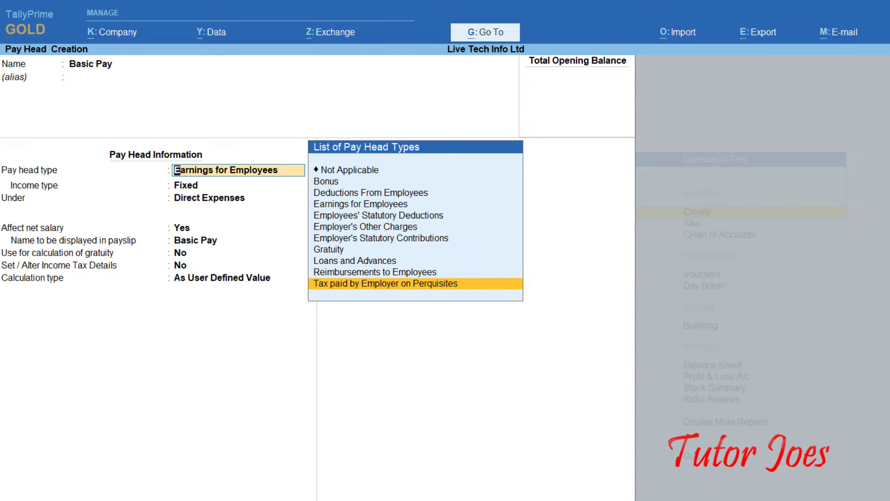
Return to Earnings for Employees and confirm it as Basic Pay's pay head type.
key("Up")
key("Up")
key("Up")
key("Up")
key("Up")
key("Up")
key("Up")
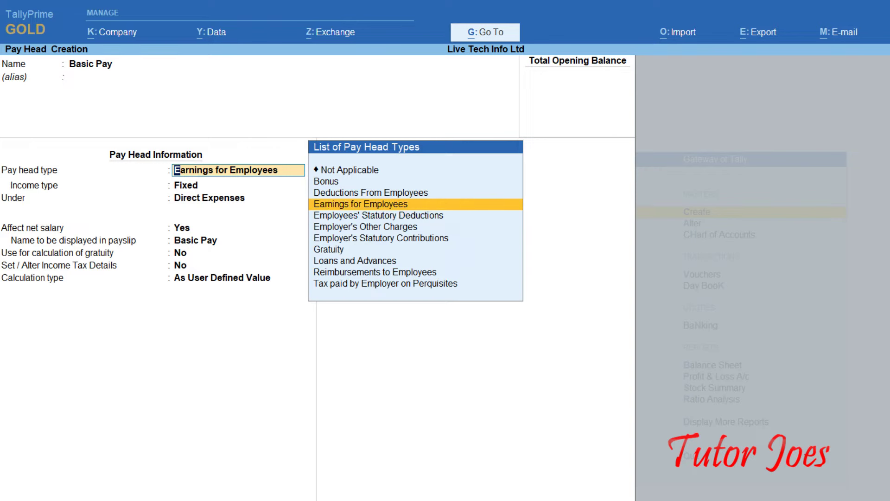
key("Down")
key("Up")
key("Up")
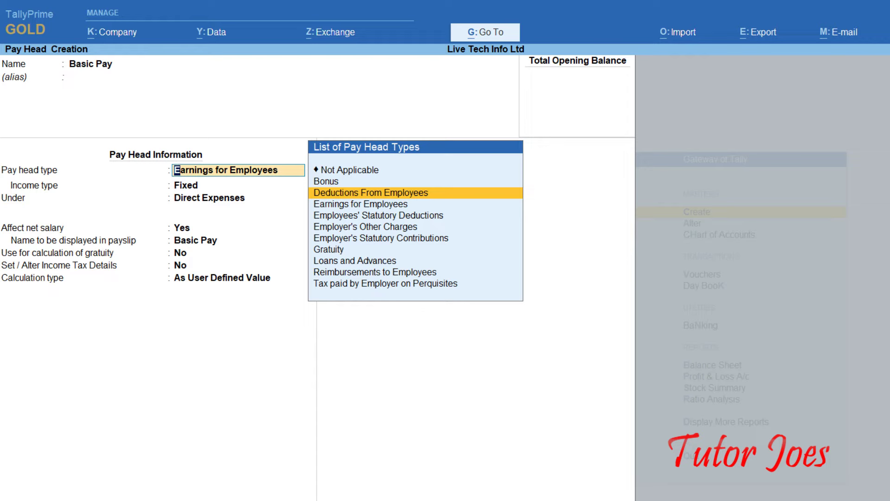
key("Down")
key("Down")
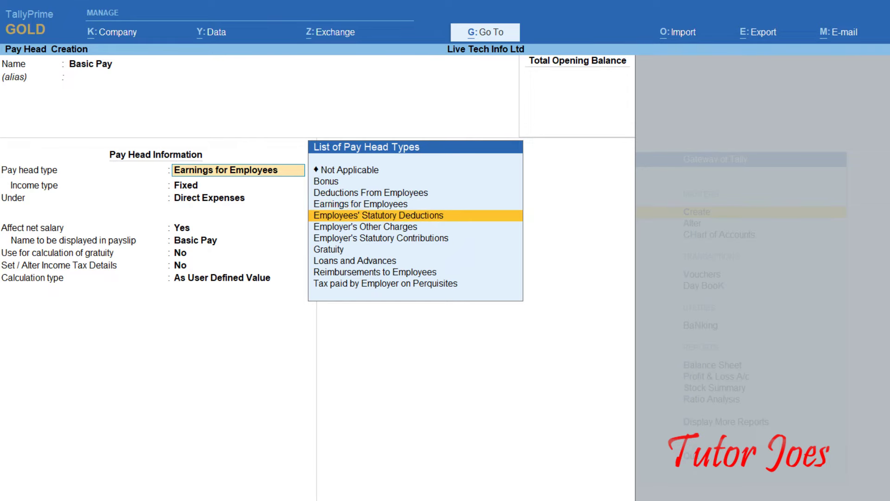
key("Up")
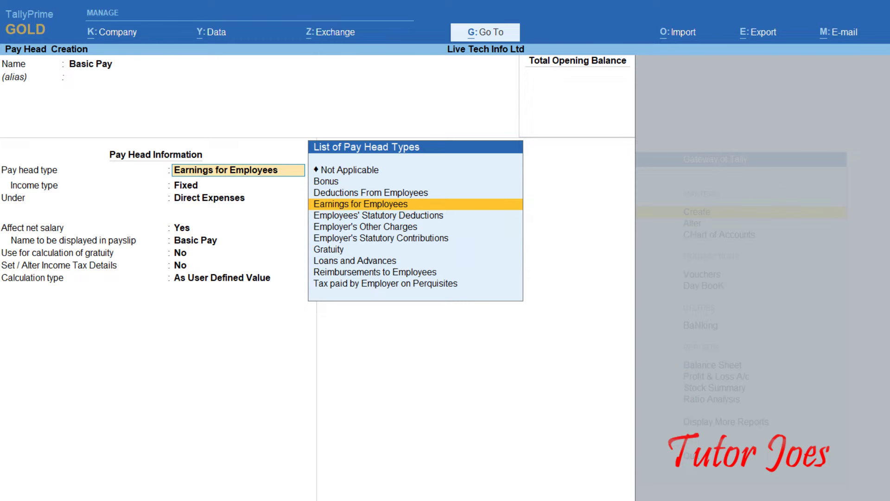
key("Return")
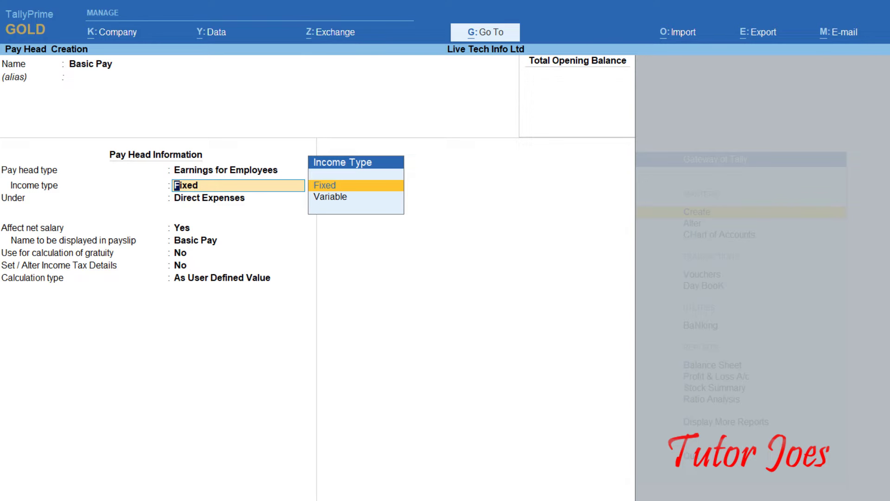
Keep Fixed as Basic Pay's income type after previewing Variable.
key("Down")
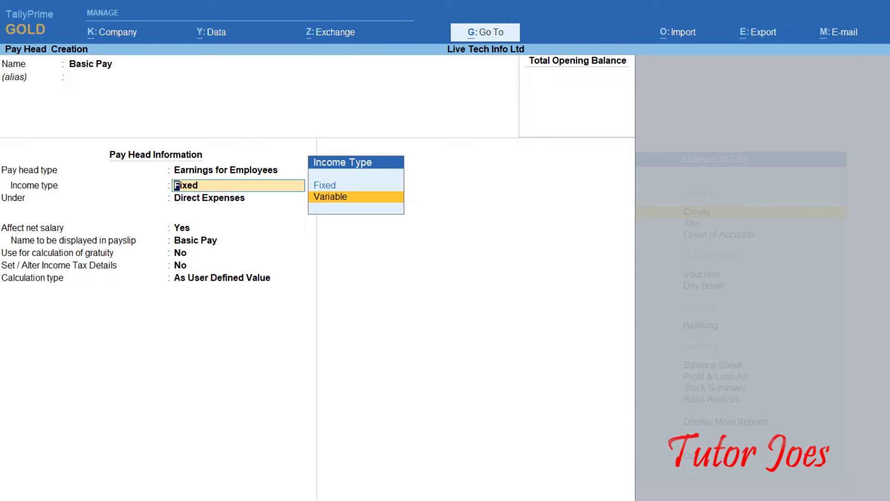
key("Up")
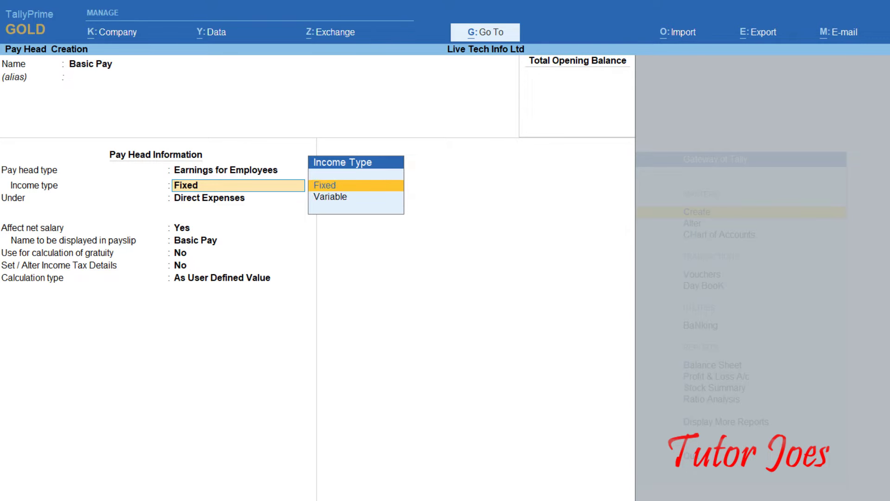
key("Return")
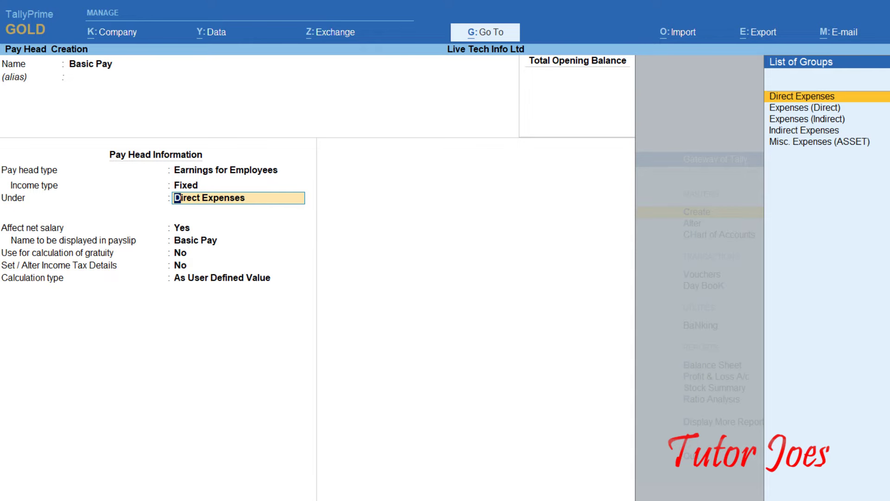
File Basic Pay under Indirect Expenses; keep net salary Yes, payslip name Basic Pay, gratuity and tax No.
key("Down")
key("Down")
key("Down")
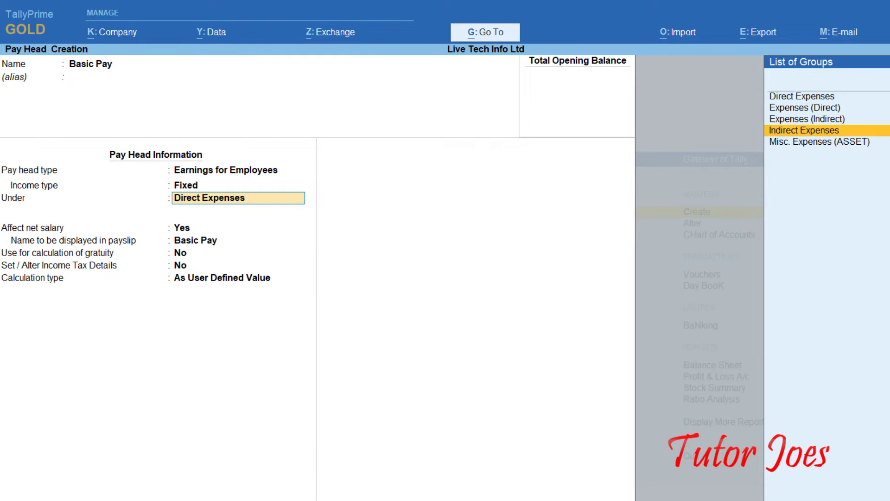
key("Return")
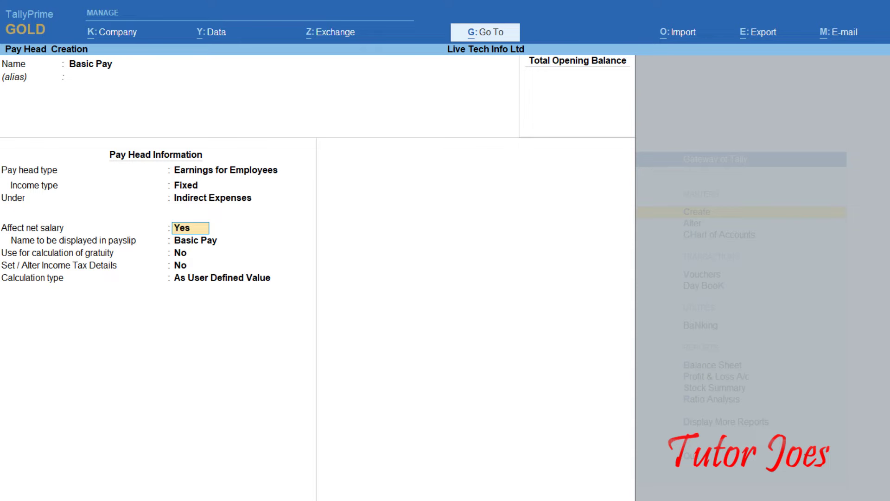
left_click(195, 240)
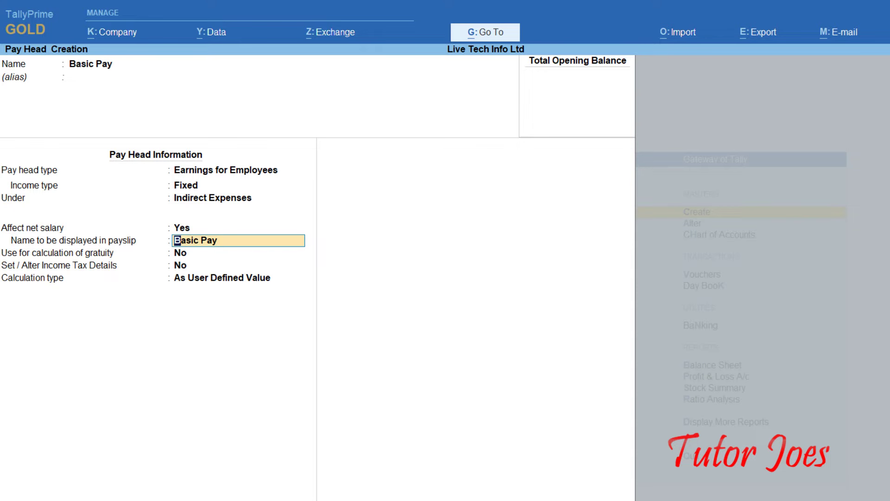
left_click(181, 253)
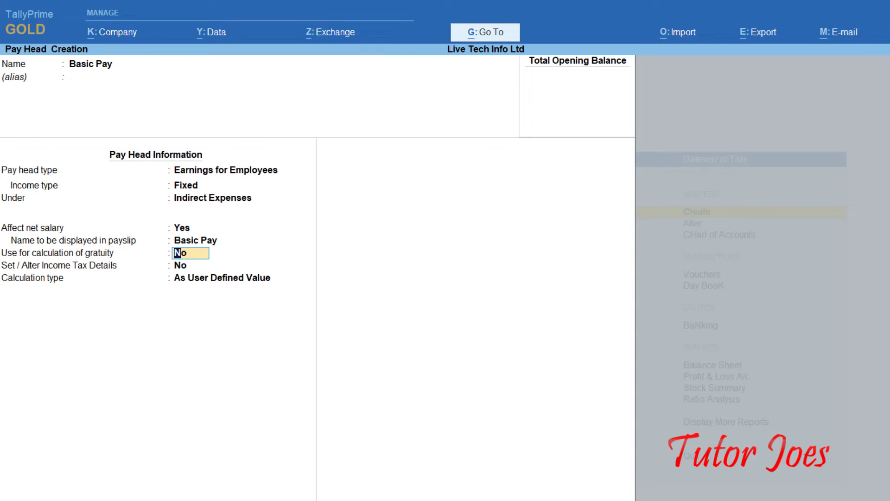
left_click(180, 265)
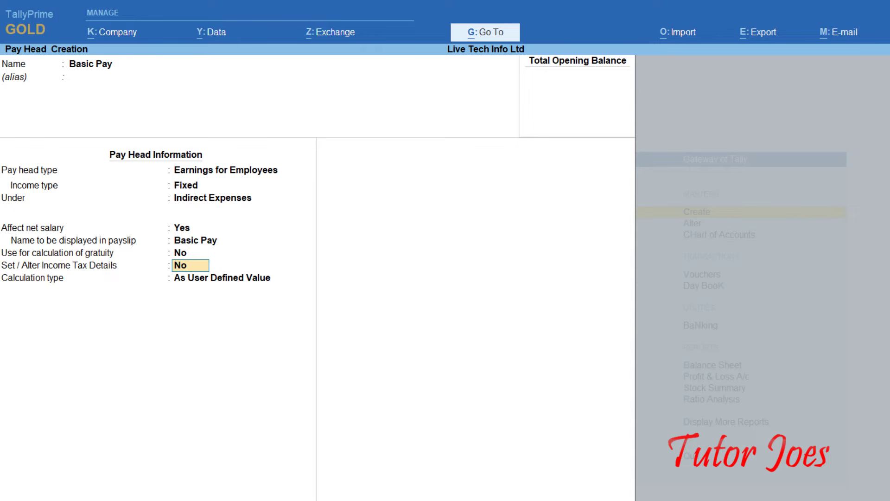
key("Return")
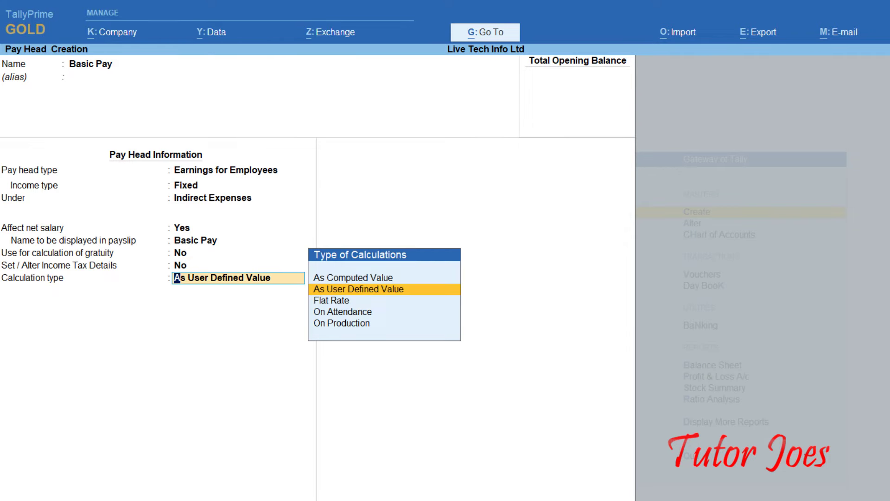
Set Basic Pay's calculation type to On Attendance after reviewing the other calculation options.
key("Up")
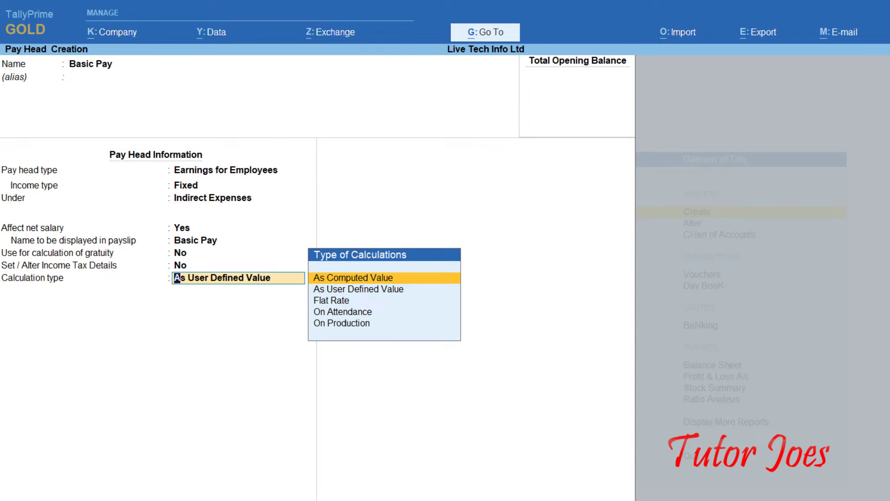
key("Down")
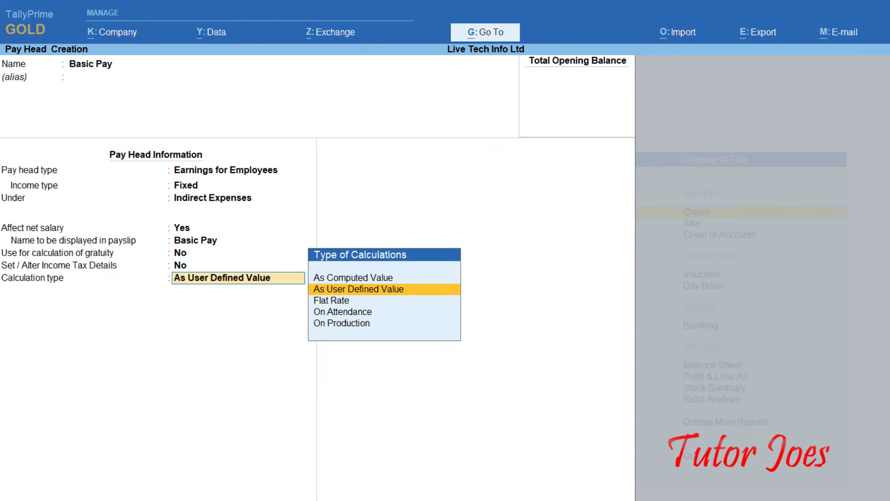
key("Down")
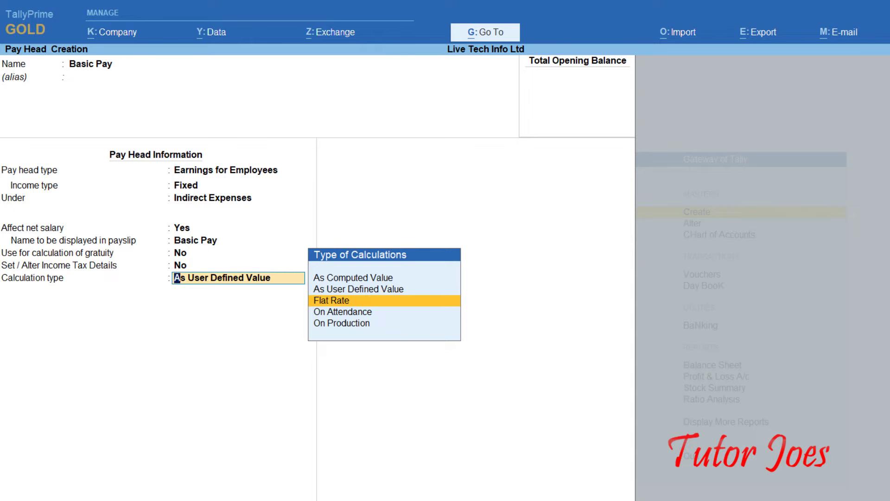
key("Down")
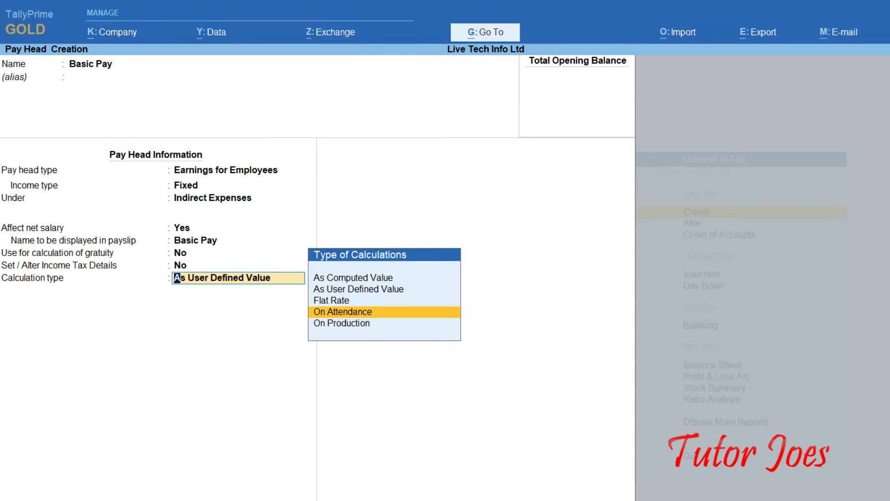
key("Down")
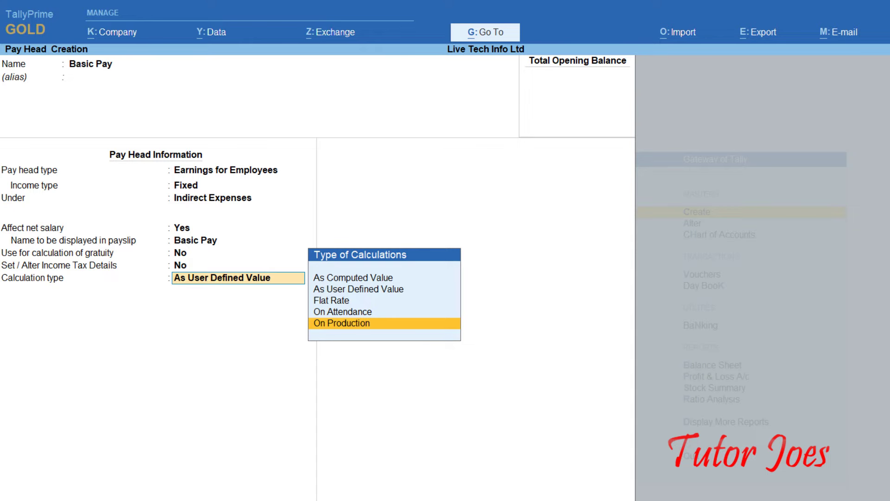
key("Up")
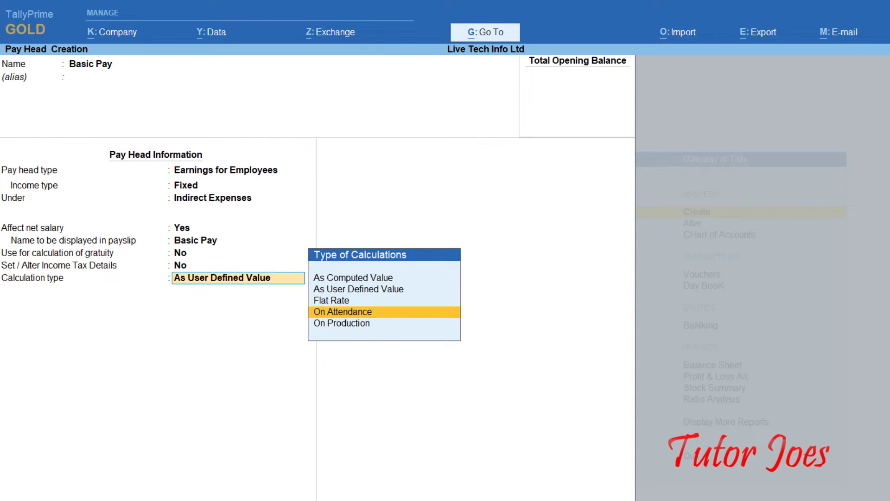
key("Return")
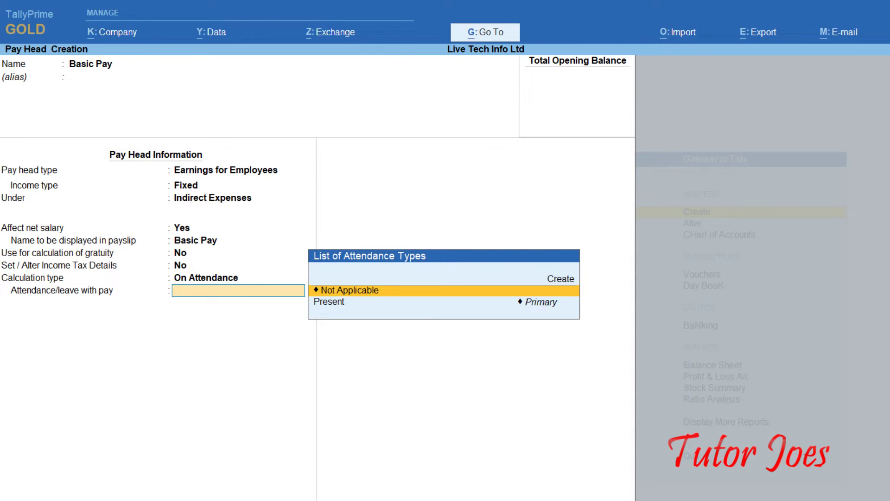
Choose Present as Basic Pay's attendance/leave with pay type.
key("Down")
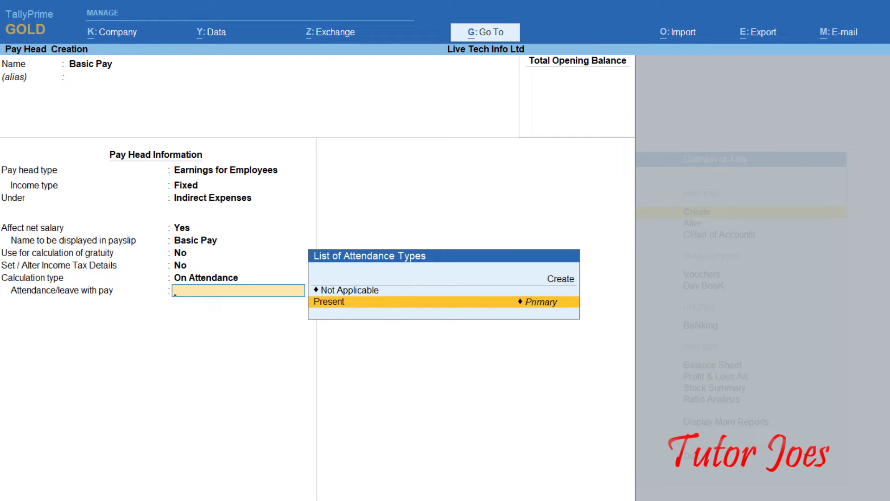
key("Return")
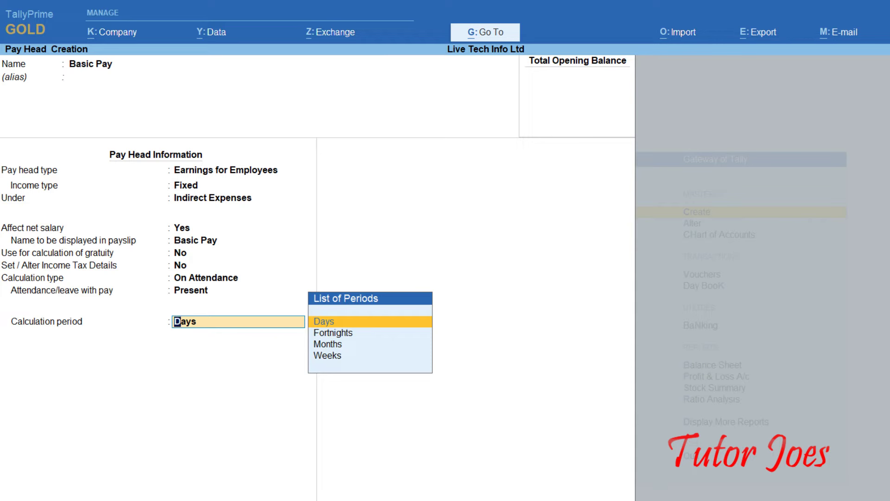
Set Basic Pay's calculation period to Months with As per Calendar Period as the per-day basis.
key("Down")
key("Down")
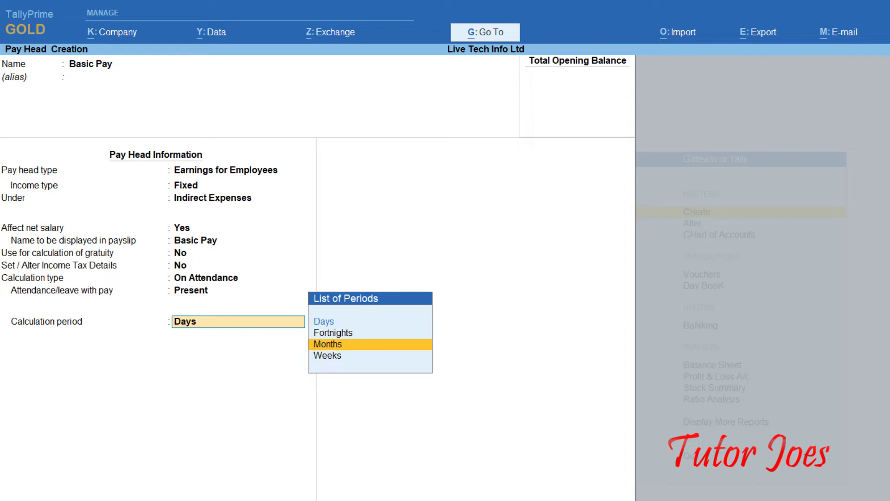
key("Return")
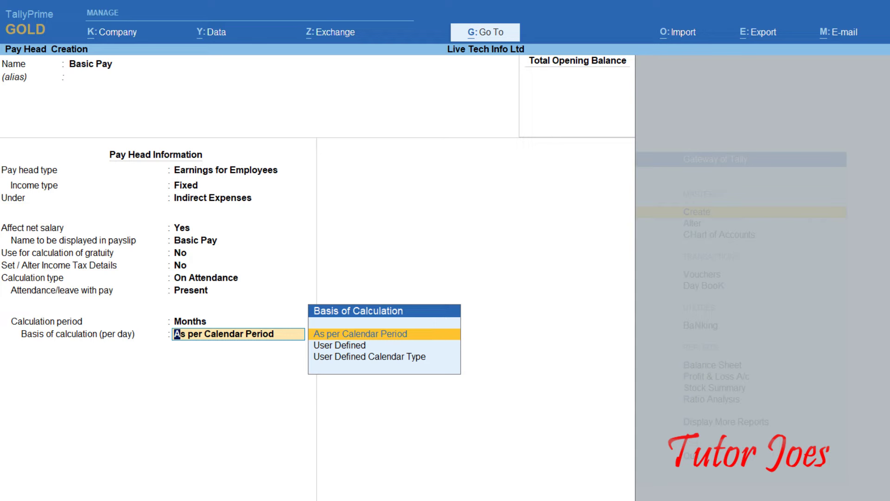
key("Down")
key("Down")
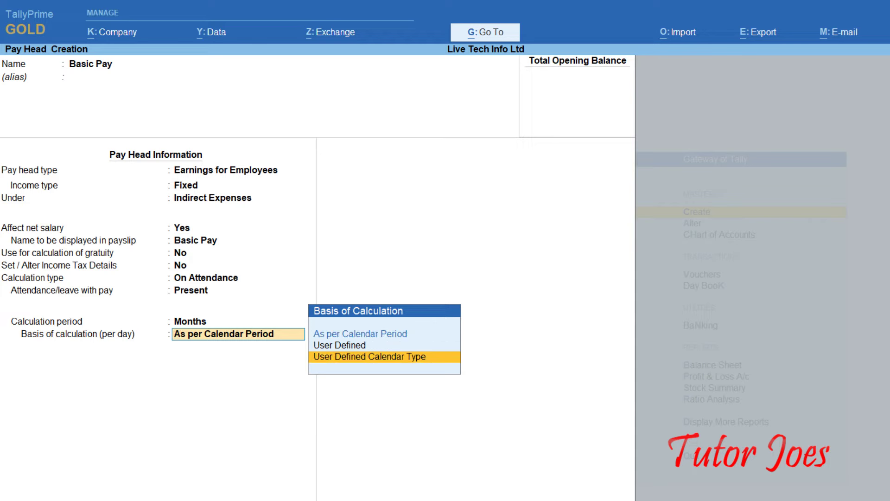
key("Up")
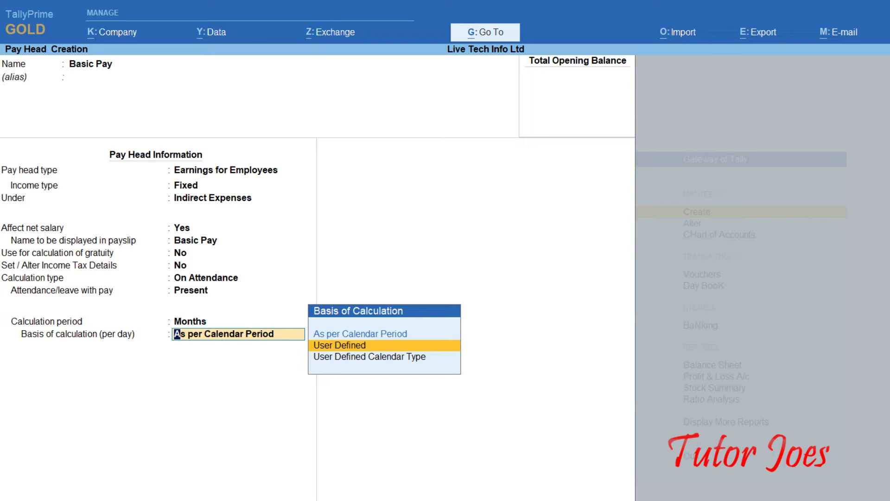
key("Up")
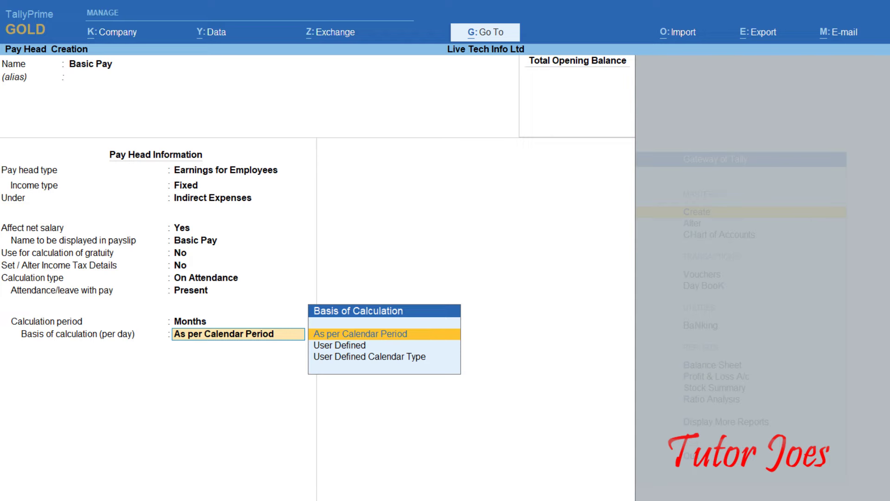
key("Return")
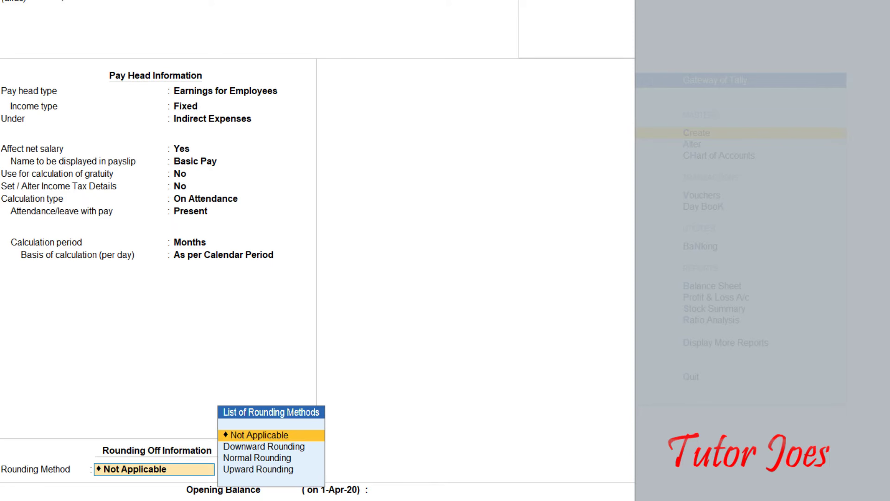
Give Basic Pay Normal Rounding with limit 1, correcting a mistyped 50, and leave opening balance blank.
key("Down")
key("Down")
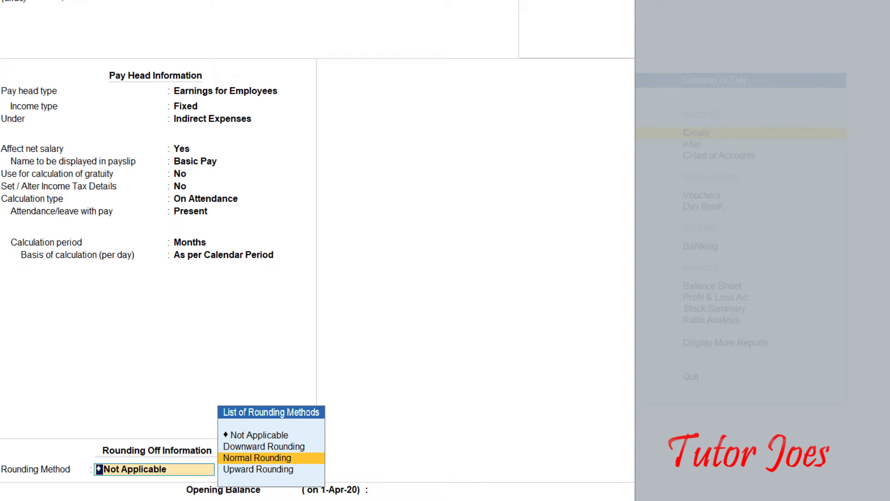
key("Return")
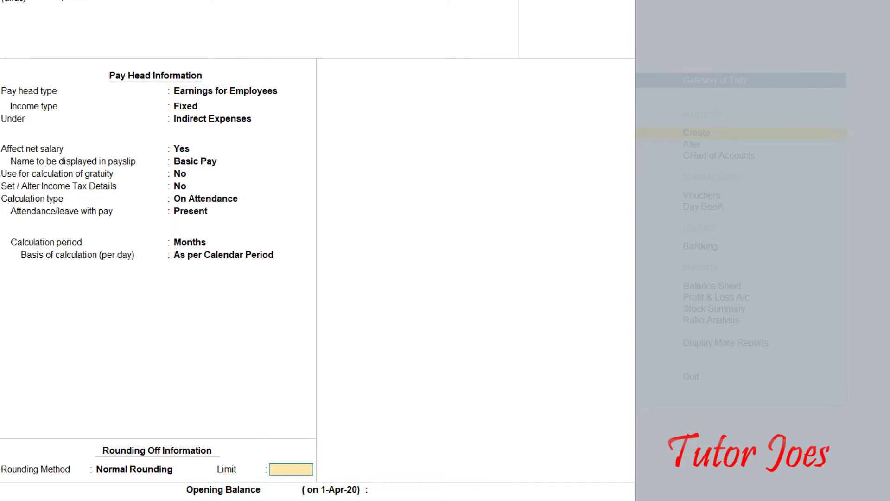
type("50")
key("BackSpace")
key("BackSpace")
type("1")
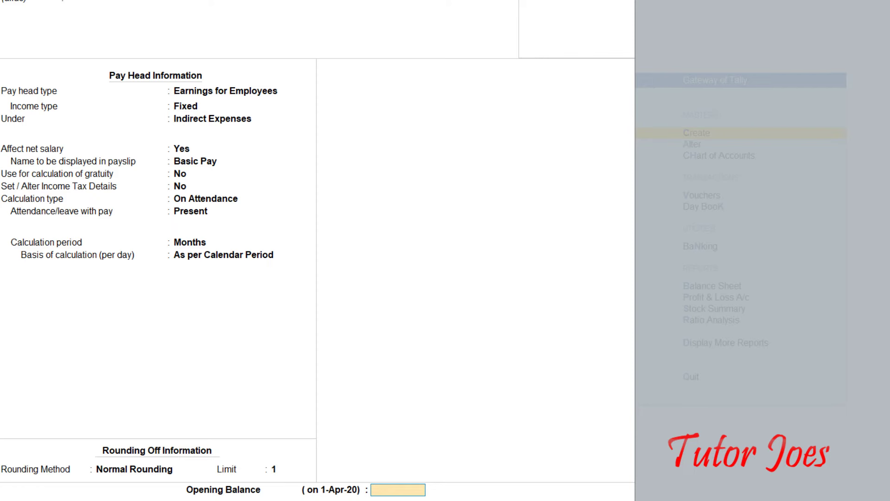
key("Return")
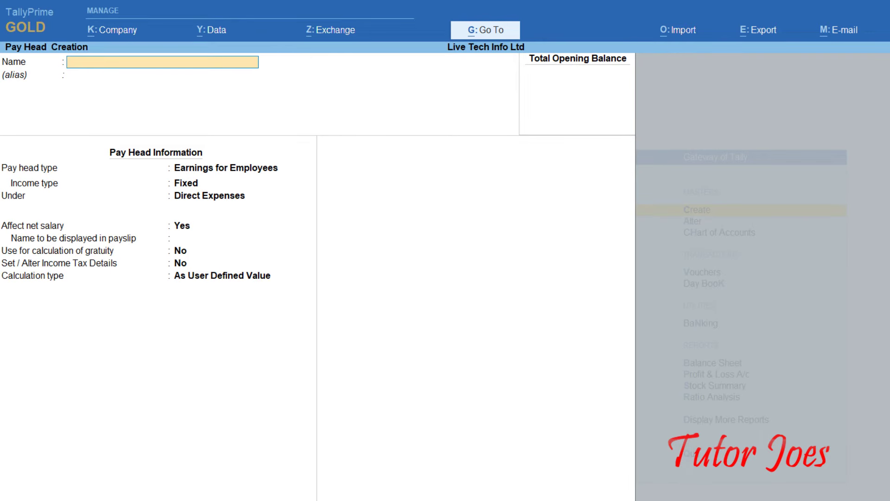
Create pay head DA as a Fixed Earnings for Employees under Indirect Expenses, selecting As Computed Value.
type("Da")
key("BackSpace")
type("A")
key("Return")
key("Return")
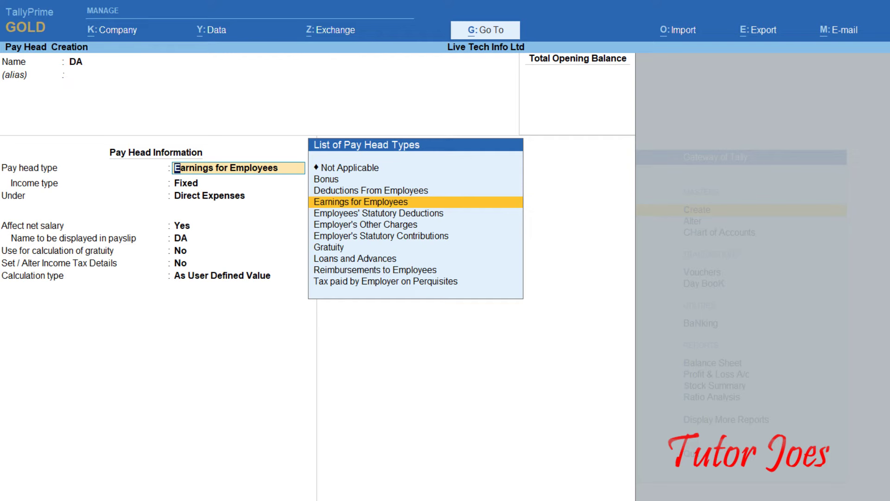
key("Return")
key("Return")
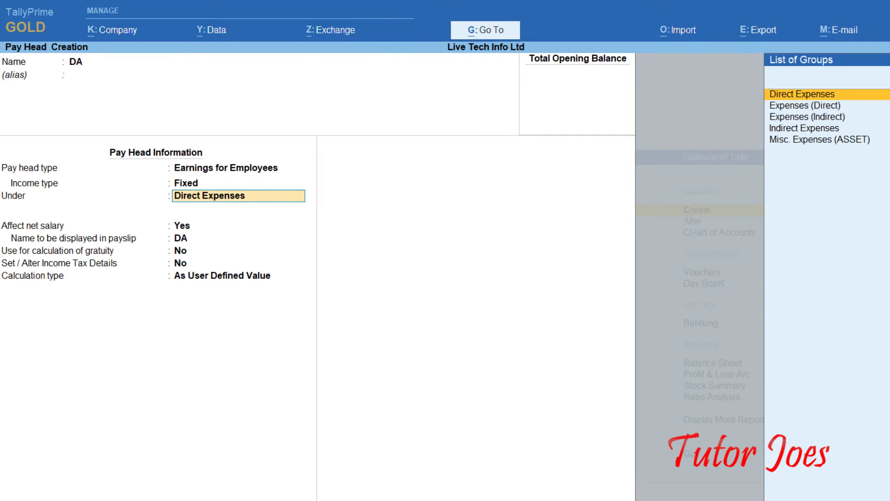
key("Down")
key("Down")
key("Down")
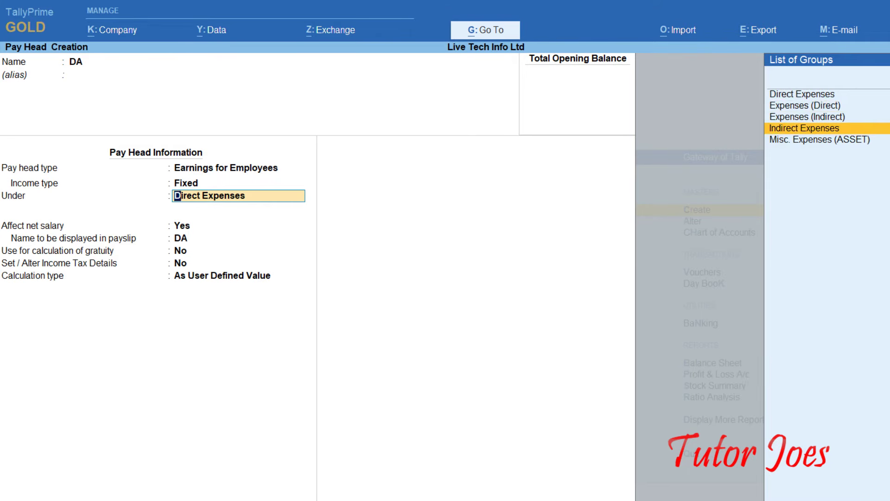
key("Return")
key("Return")
key("Return")
key("Return")
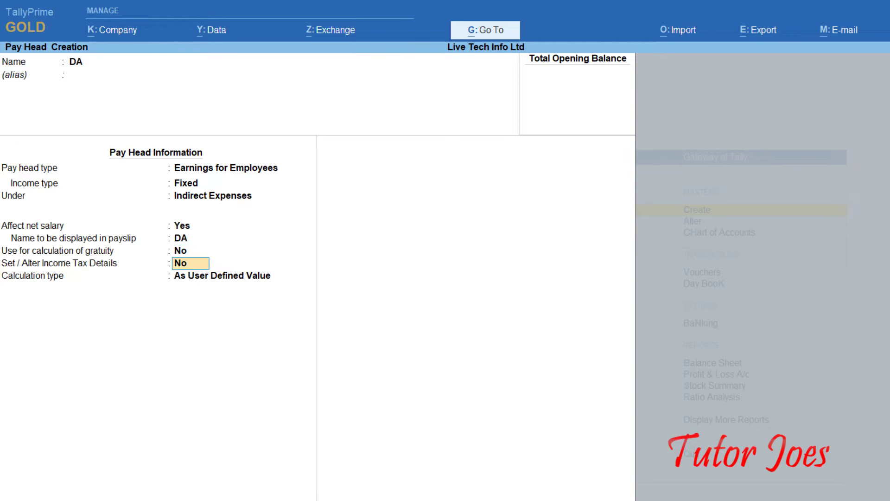
key("Return")
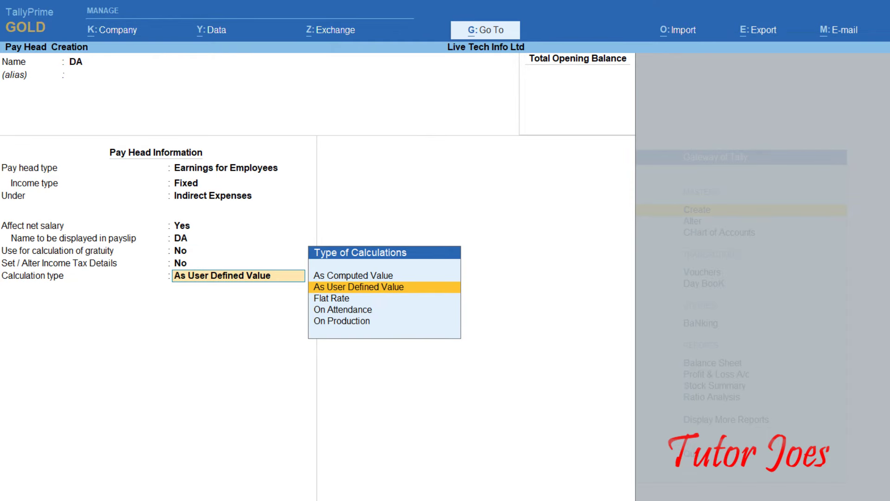
key("Up")
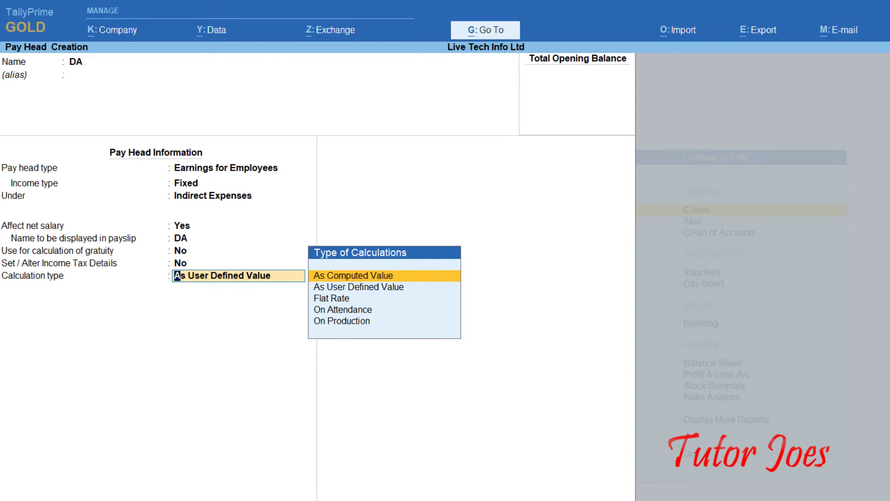
Confirm As Computed Value for DA and set Normal Rounding with a limit of 1.
key("Return")
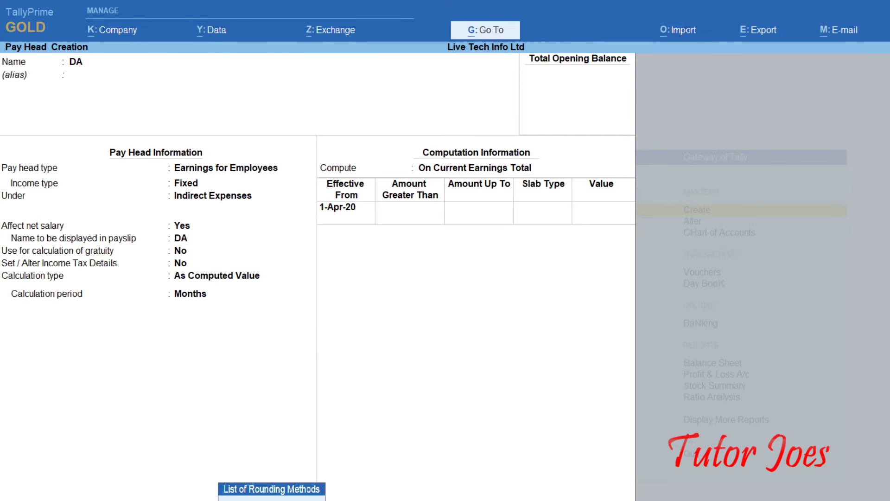
key("Down")
key("Down")
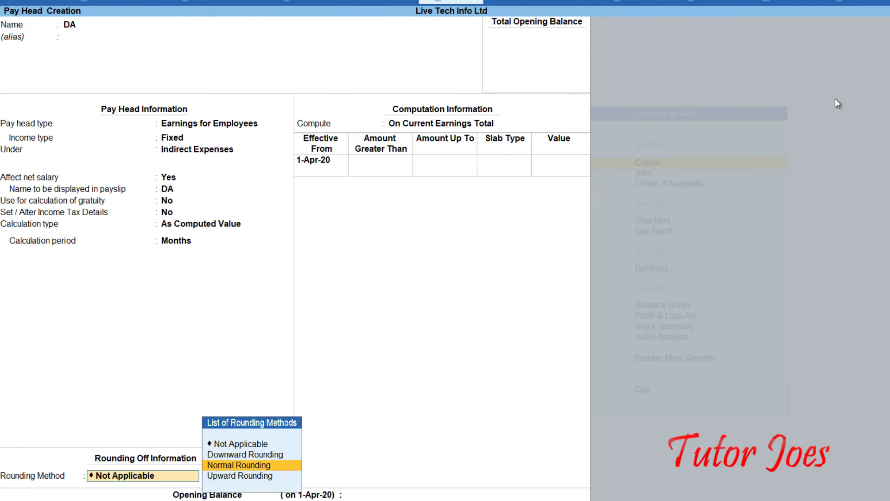
key("Return")
type("1")
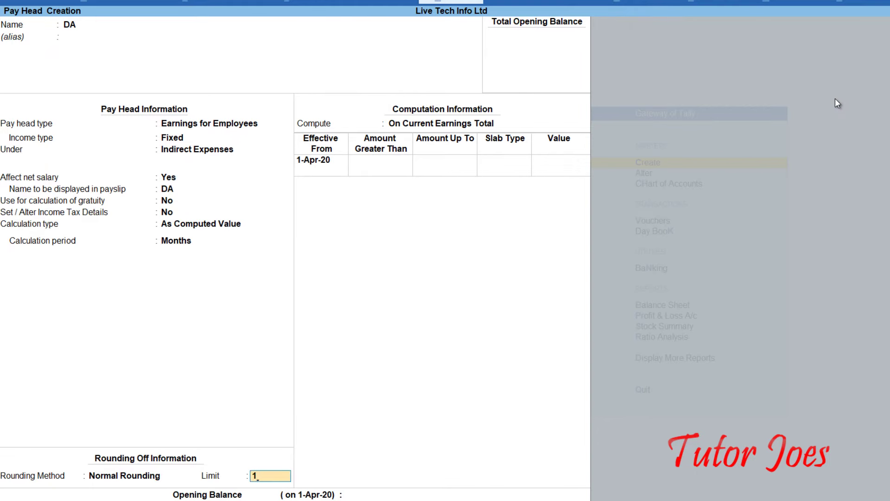
key("Return")
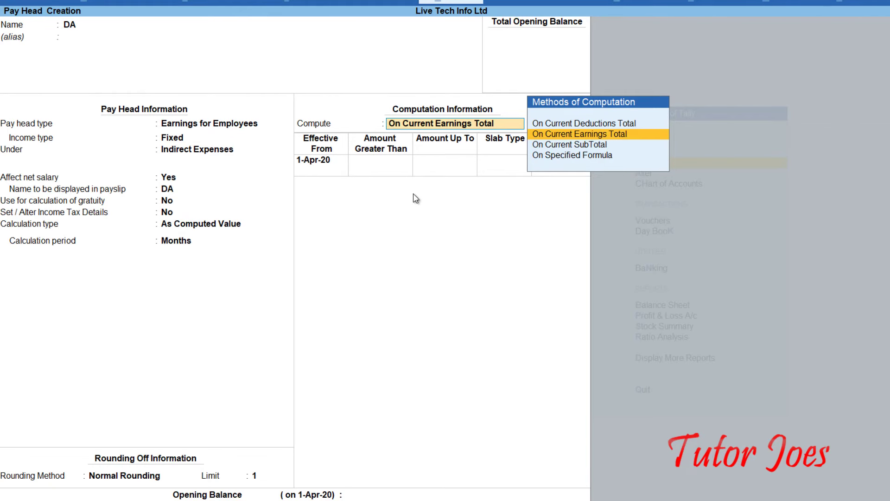
Set DA to compute On Specified Formula using Basic Pay, then end the pay head list.
key("Down")
key("Down")
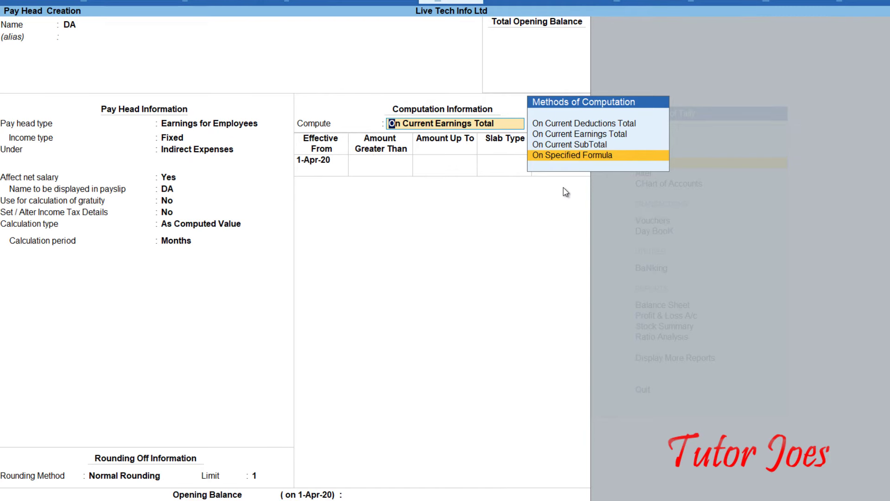
key("Return")
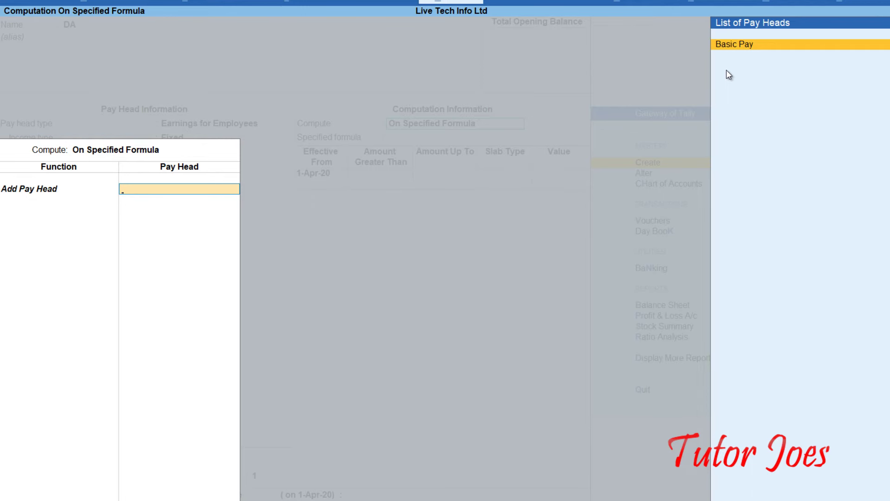
left_click(737, 44)
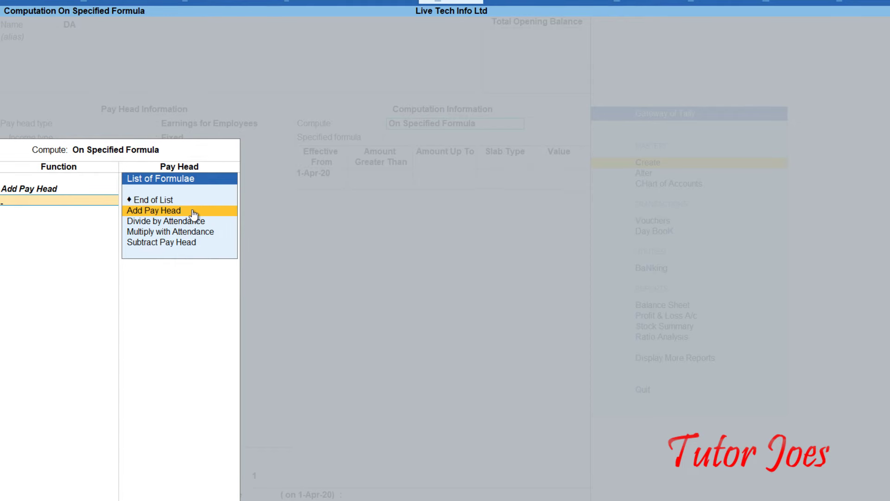
key("Up")
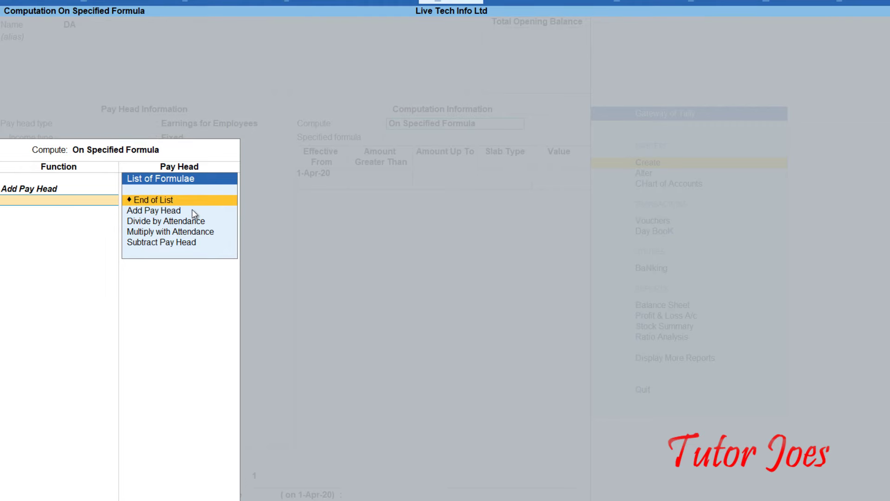
key("Return")
Give DA a Percentage slab at 0% effective 1-Apr-20 and save the pay head.
key("Return")
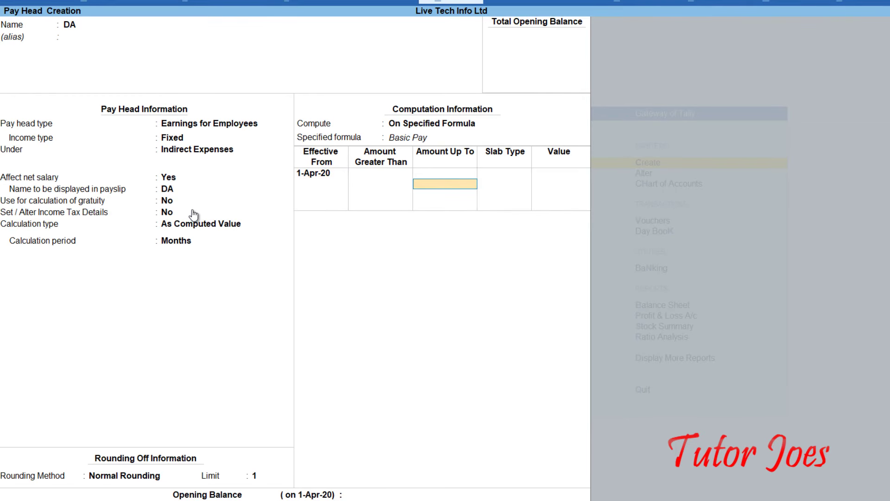
key("Return")
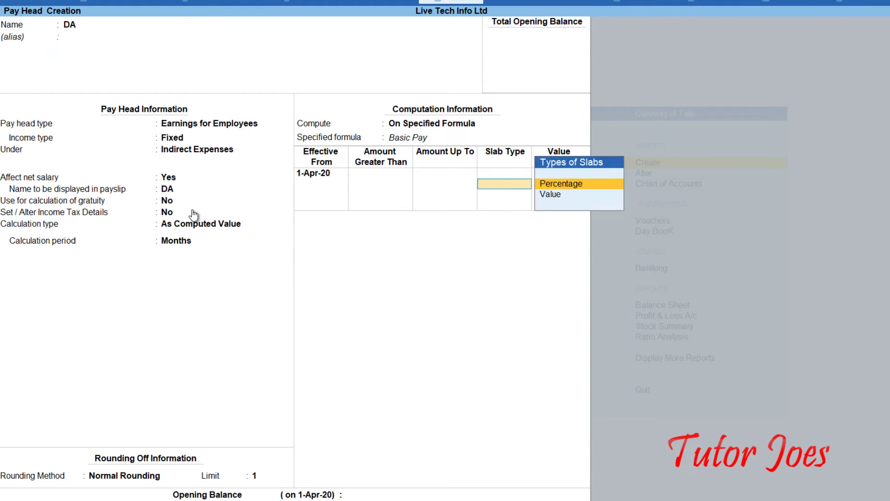
key("Return")
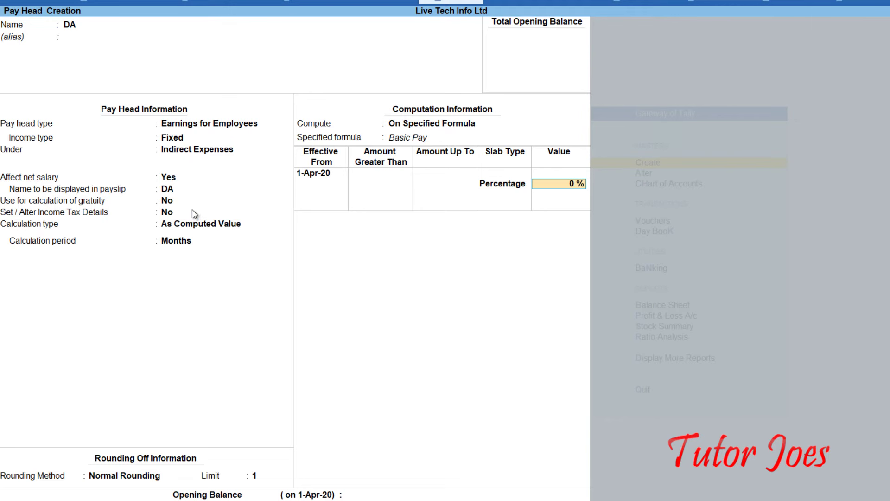
key("Return")
key("Return")
key("Return")
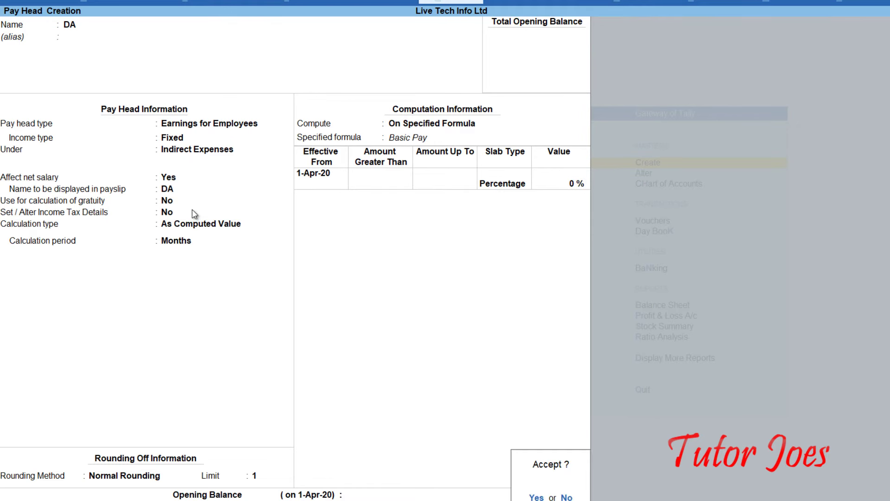
key("Return")
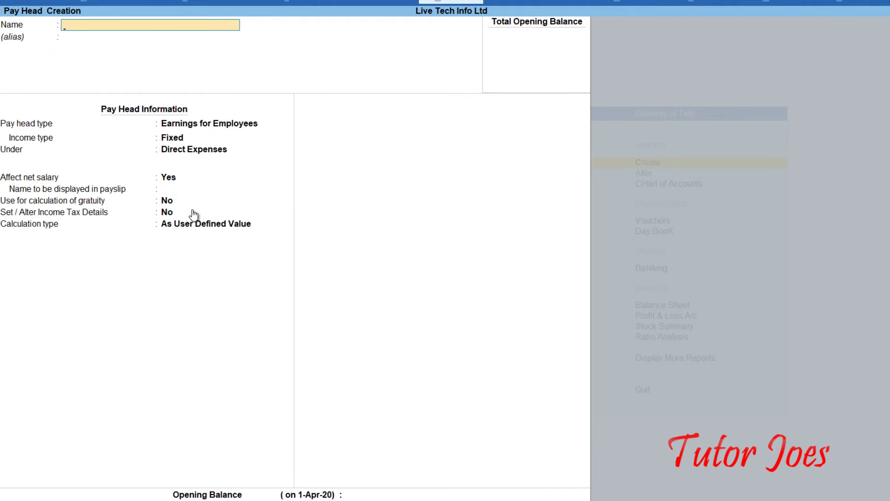
Create pay head TA as a fixed Earnings for Employees item under Indirect Expenses.
type("TA")
key("Return")
key("Return")
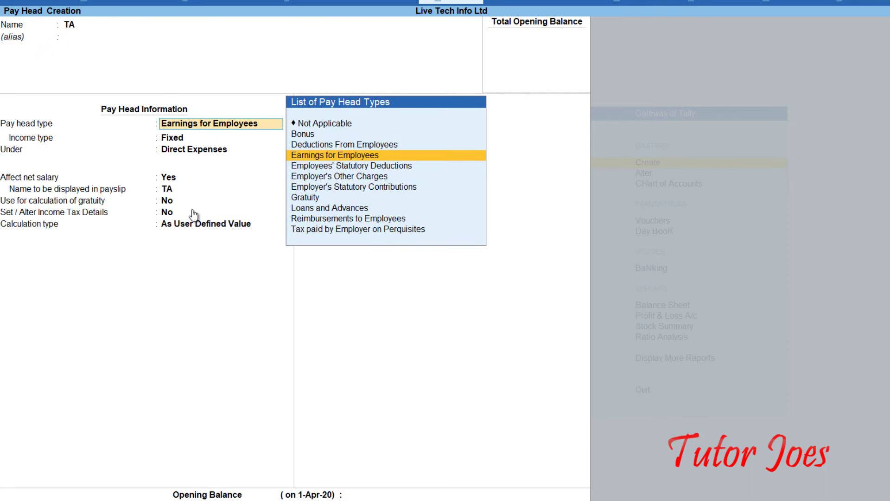
key("Return")
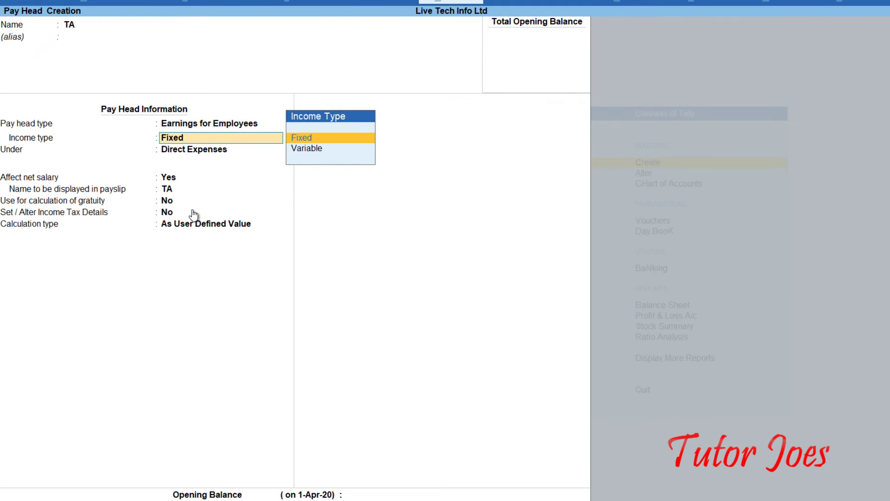
key("Return")
key("Down")
key("Down")
key("Down")
key("Return")
key("Return")
key("Return")
key("Return")
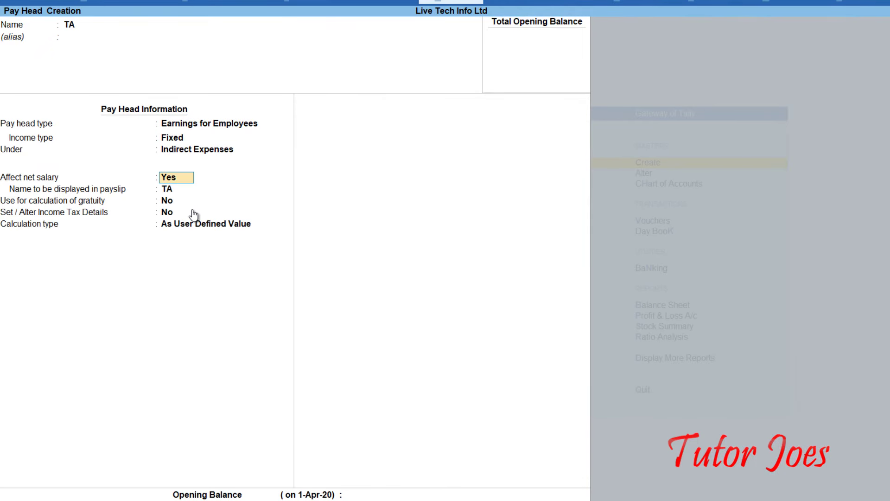
key("Return")
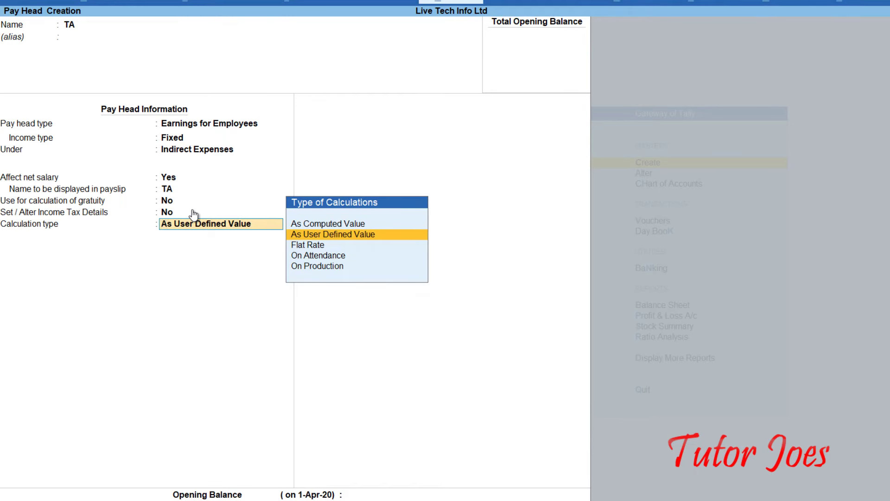
Compute TA As Computed Value with Normal Rounding on a Basic Pay formula, then save.
key("Up")
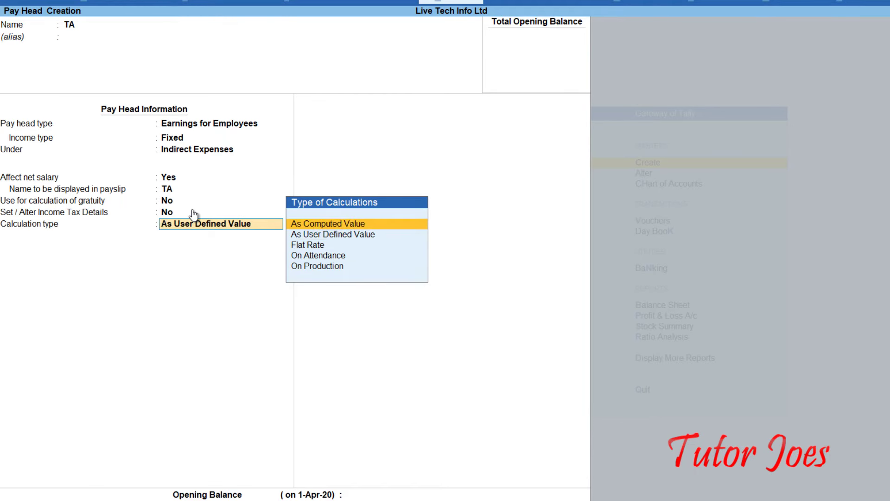
key("Return")
key("Down")
key("Down")
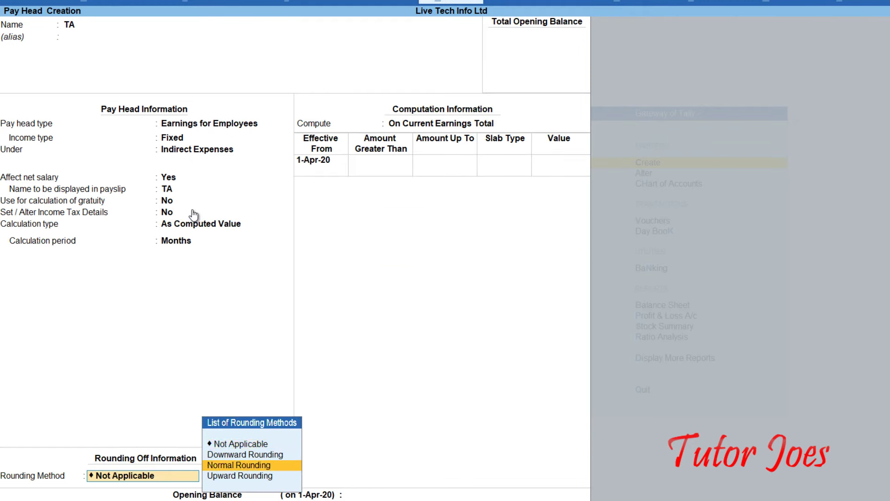
key("Return")
key("Return")
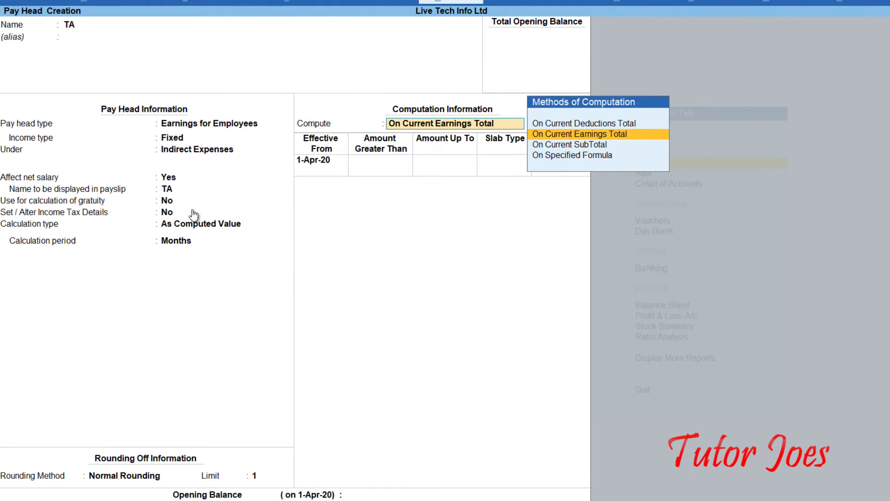
key("Down")
key("Down")
key("Return")
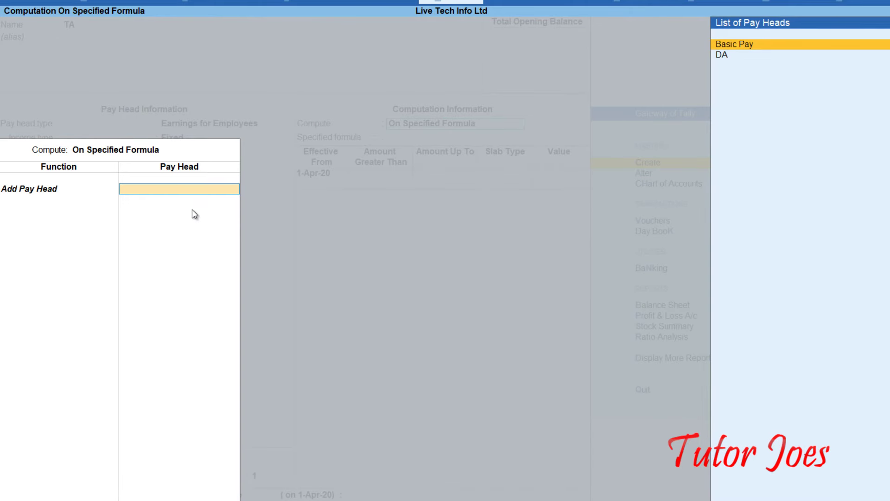
key("Down")
key("Up")
key("Return")
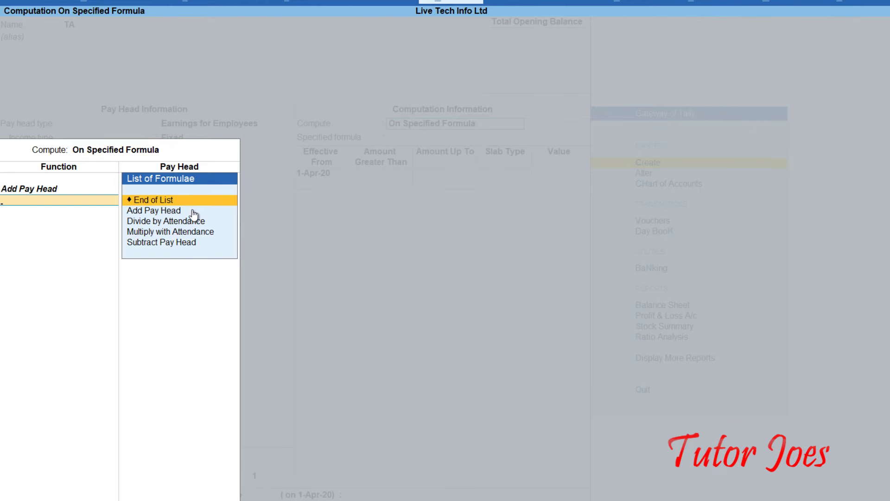
key("Return")
key("Return")
key("Return")
key("Return")
key("Return")
key("Return")
key("Return")
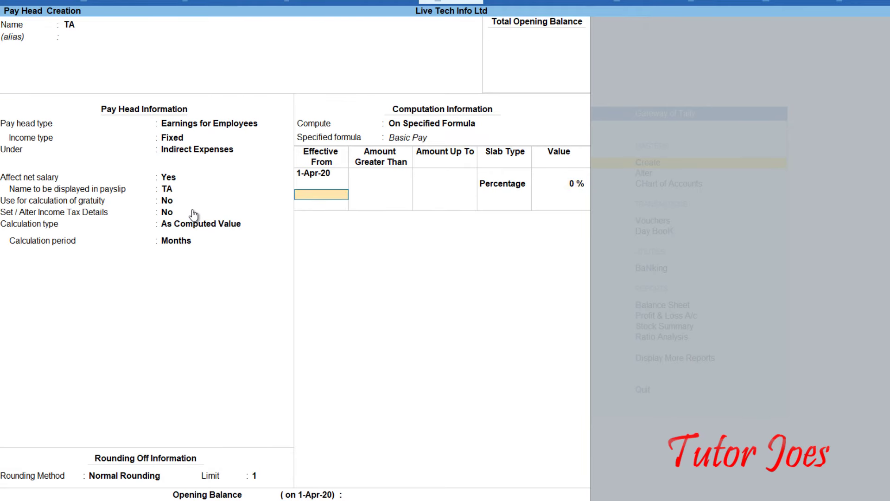
key("Return")
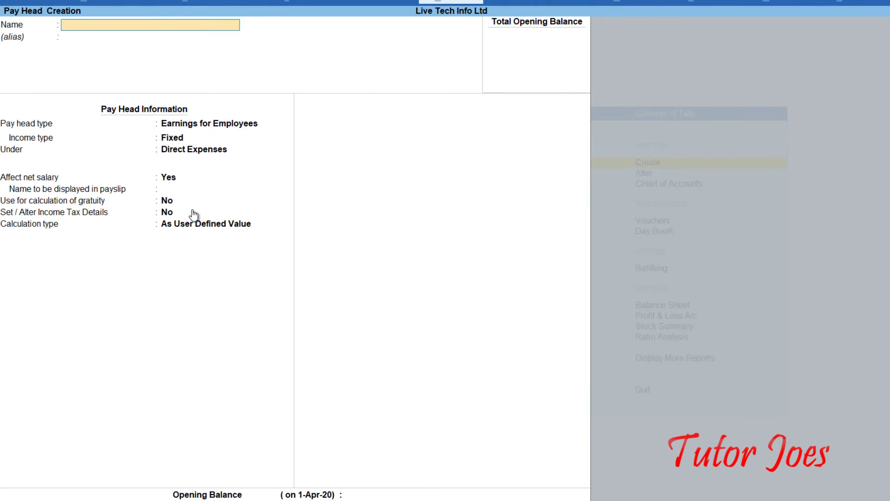
Name the pay head Medical Allowance, a fixed employee earning under Indirect Expenses.
type("Medical Allowance")
key("Return")
key("Return")
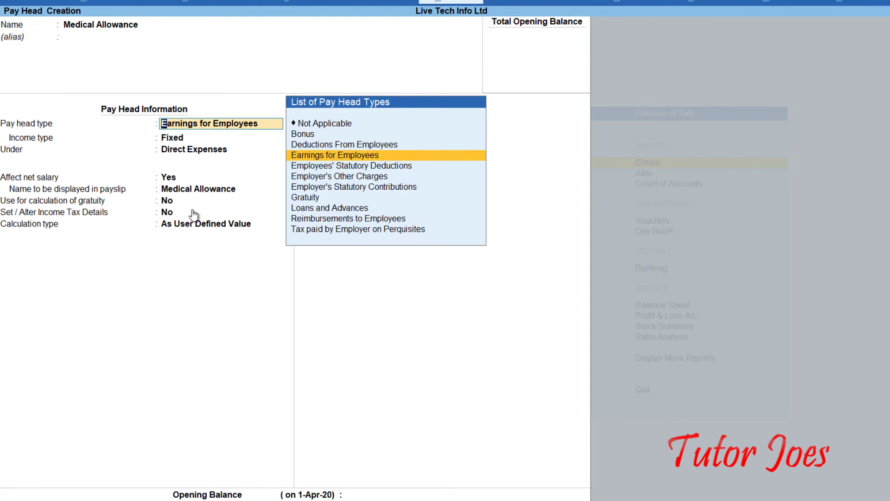
key("Return")
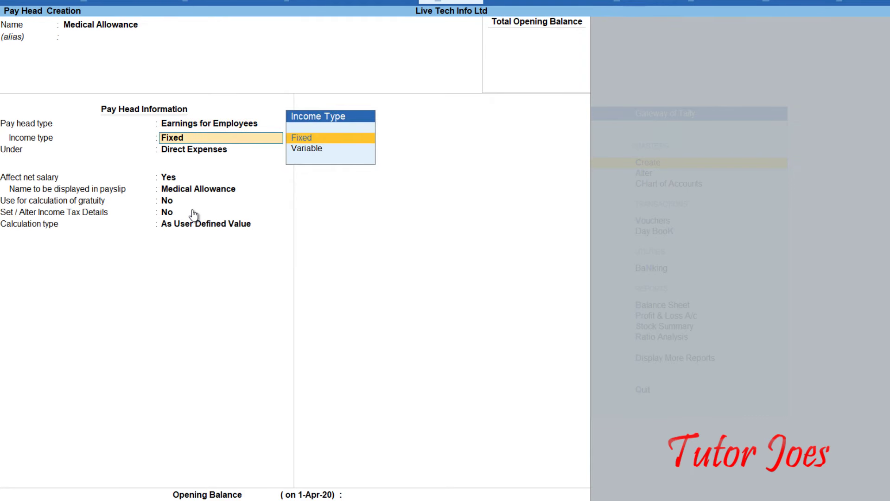
key("Return")
key("Down")
key("Down")
key("Down")
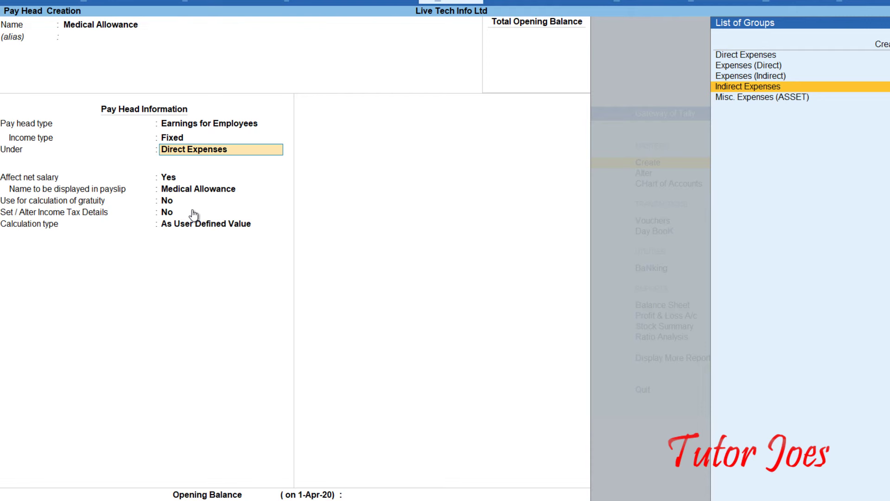
key("Return")
key("Return")
key("Return")
key("Return")
key("Return")
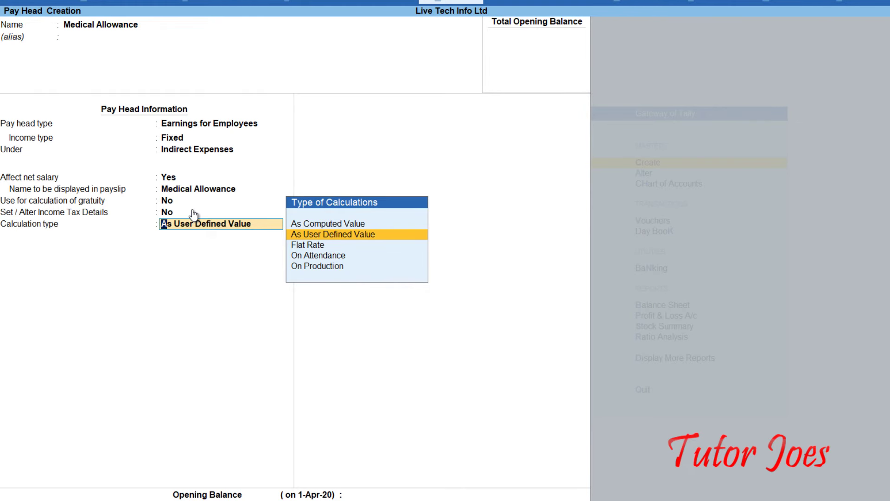
Set Medical Allowance to Flat Rate per Months with rounding Not Applicable, and save it.
key("Down")
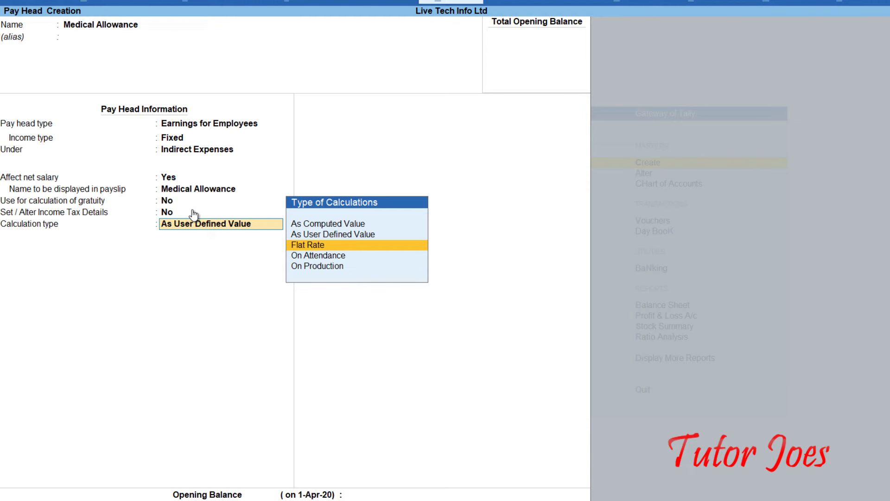
key("Return")
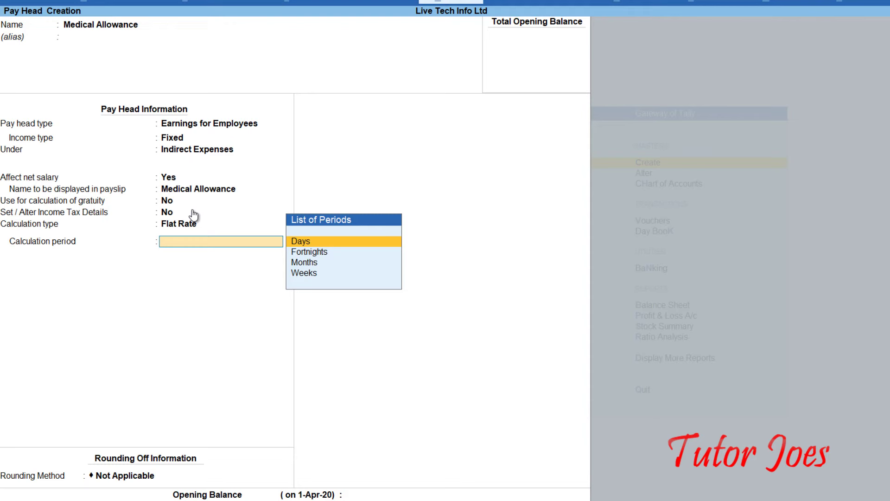
key("Down")
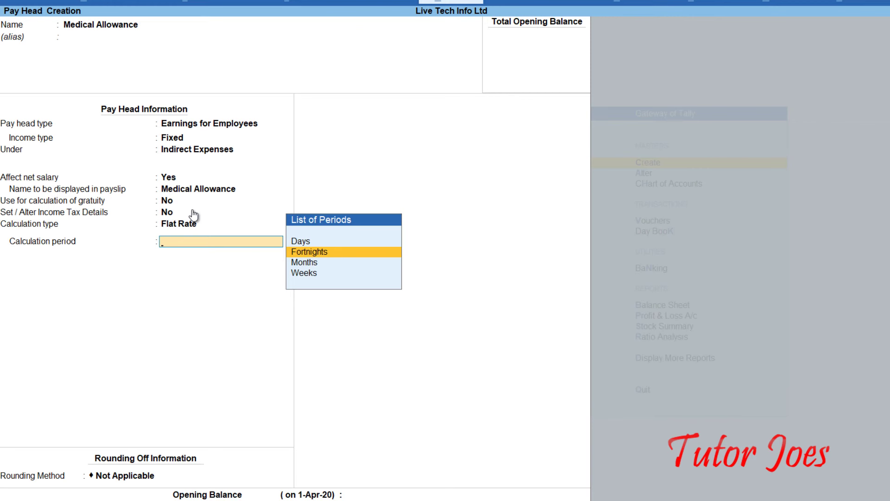
key("Down")
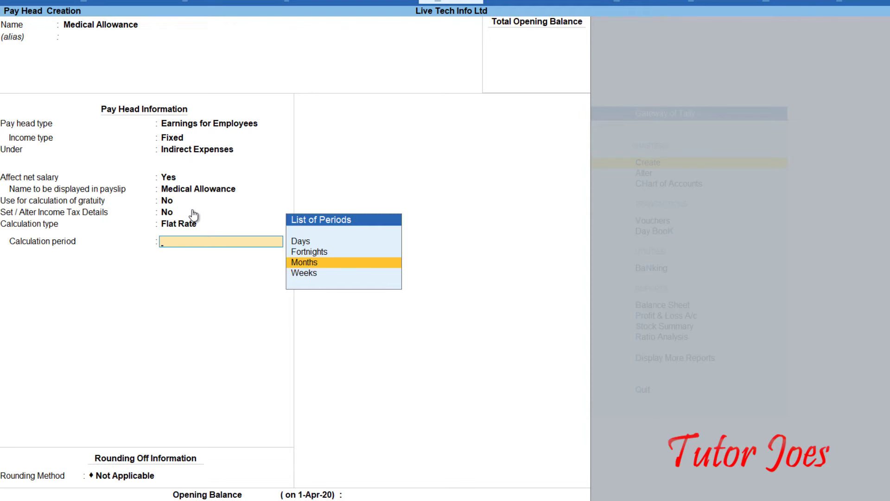
key("Return")
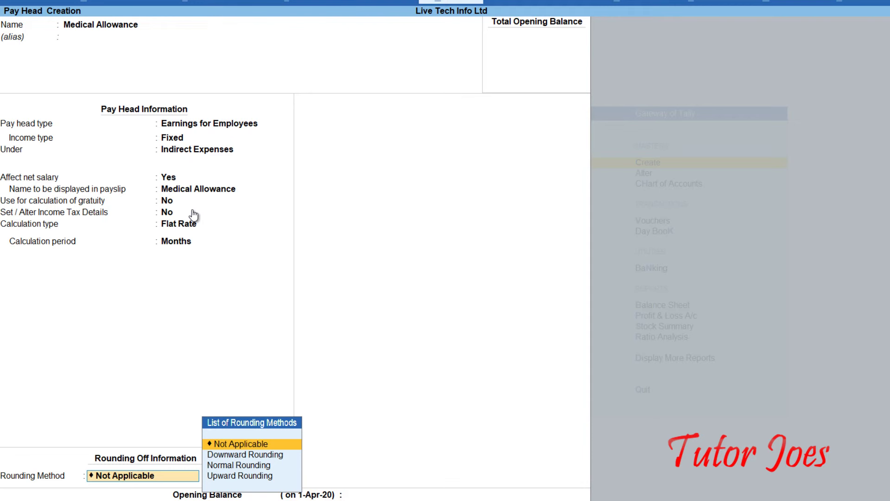
key("Return")
key("Return")
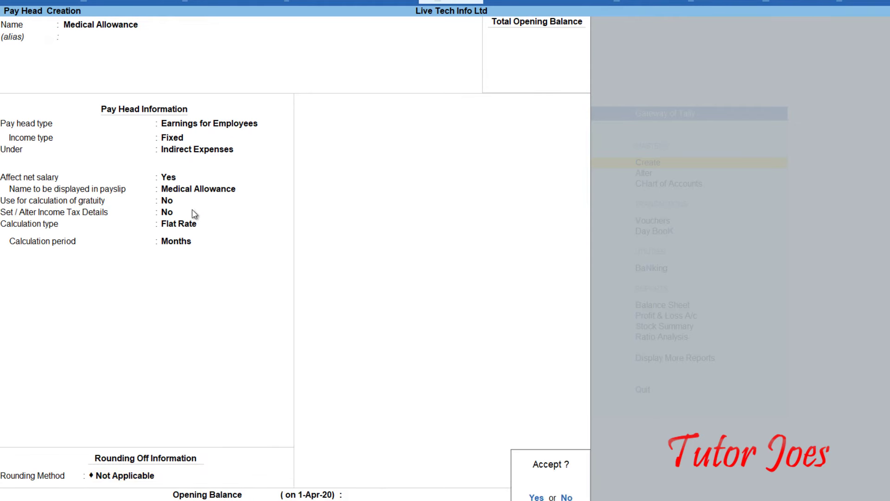
key("Return")
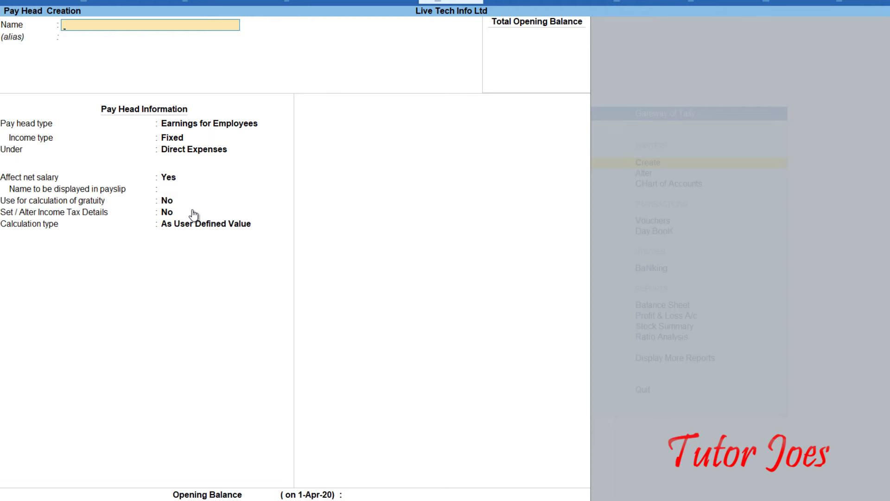
Name the pay head Adavance, of type Loans and Advances under Loans & Advances (Asset).
type("A")
type("dab")
key("BackSpace")
type("vance")
key("Return")
key("Return")
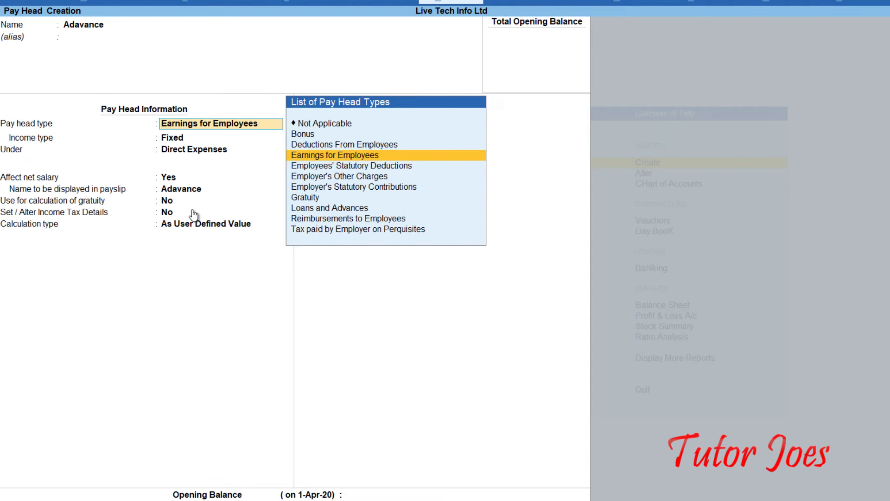
key("Down")
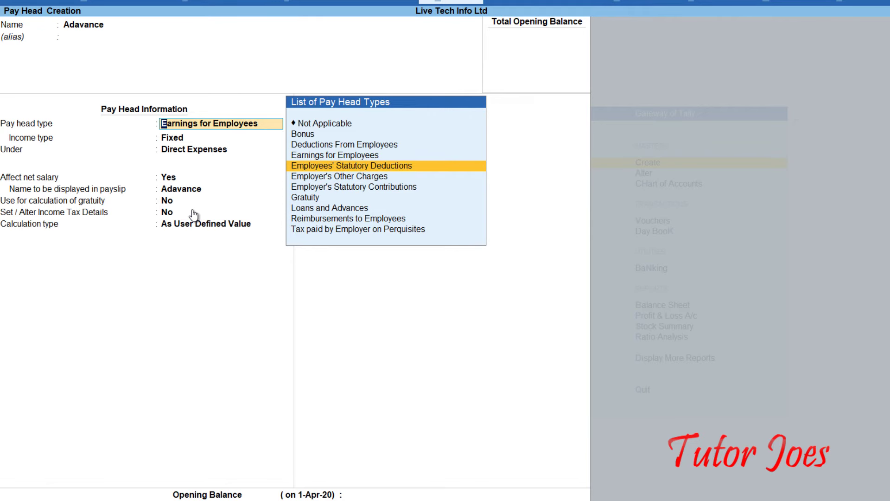
key("Down")
key("Down")
key("Down")
key("Down")
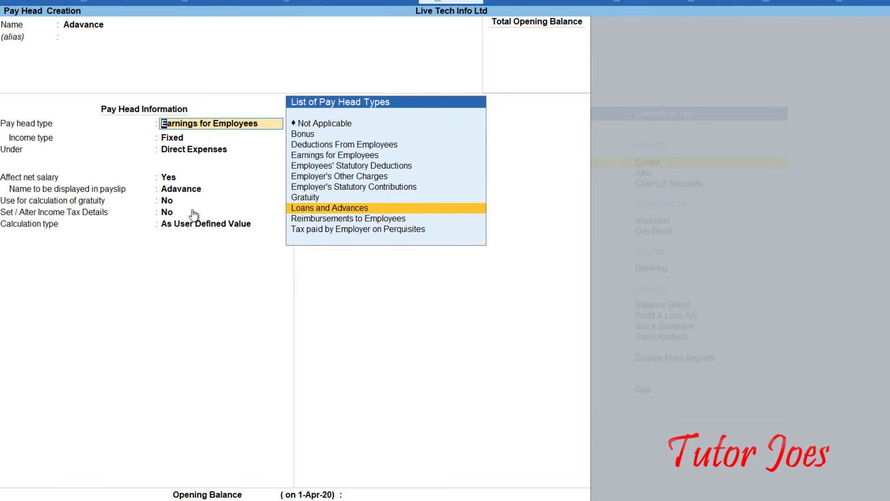
key("Return")
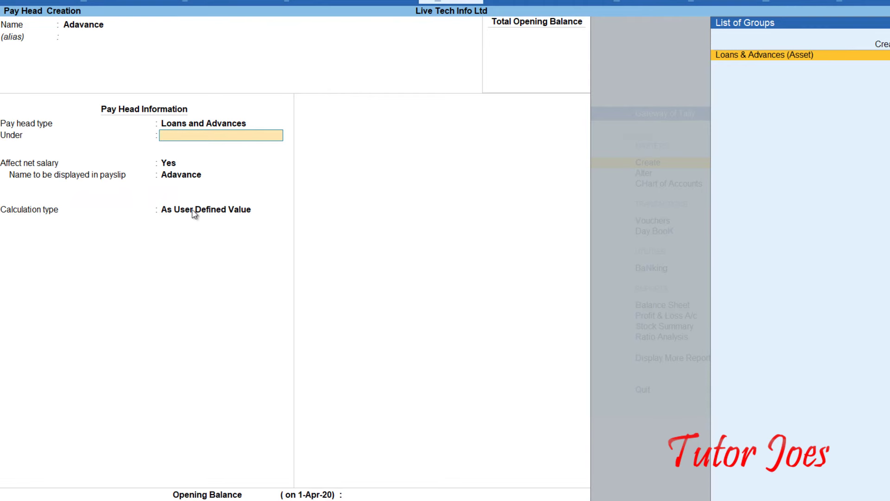
key("Return")
key("Return")
key("Return")
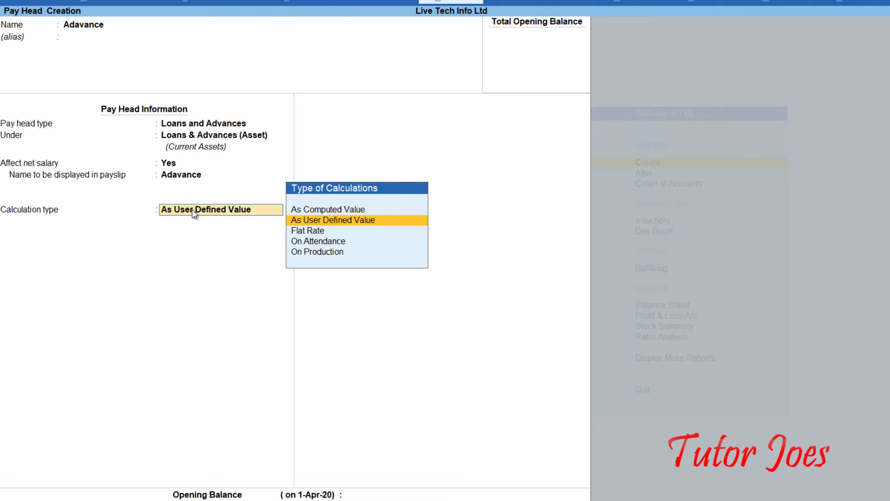
Set Adavance to Flat Rate per Months, rounding Not Applicable, and save it.
key("Down")
key("Return")
key("Down")
key("Down")
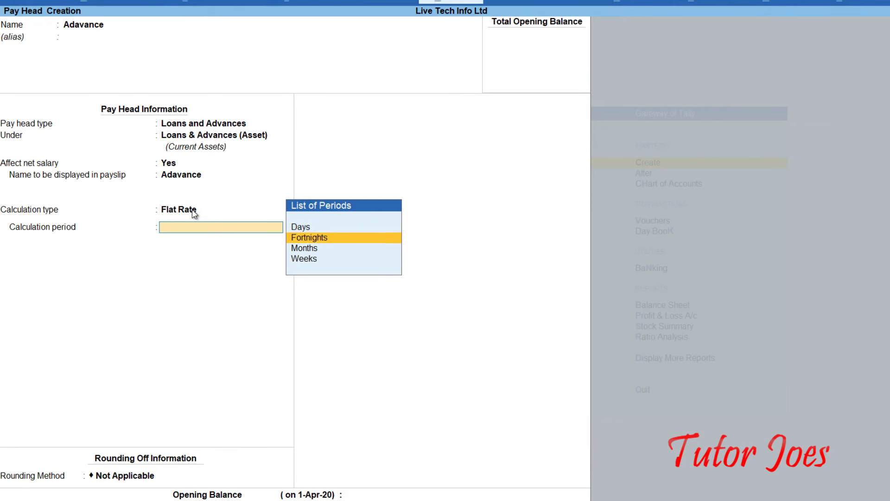
key("Return")
key("Return")
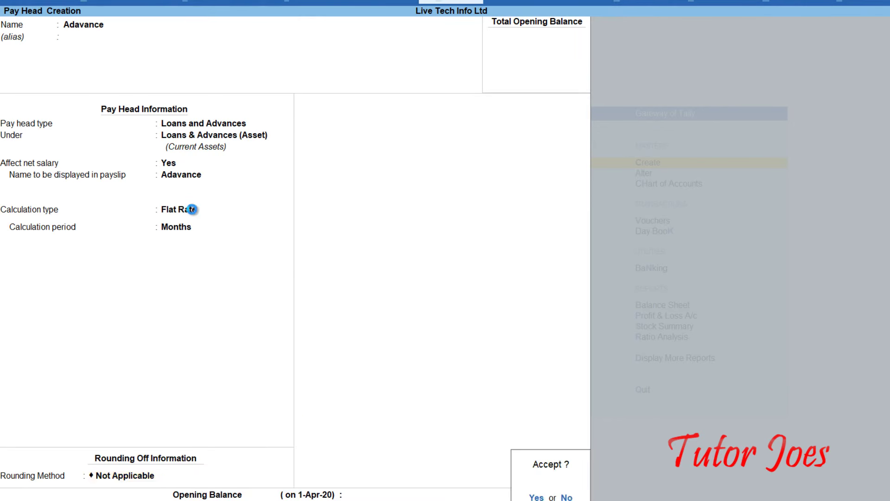
key("Return")
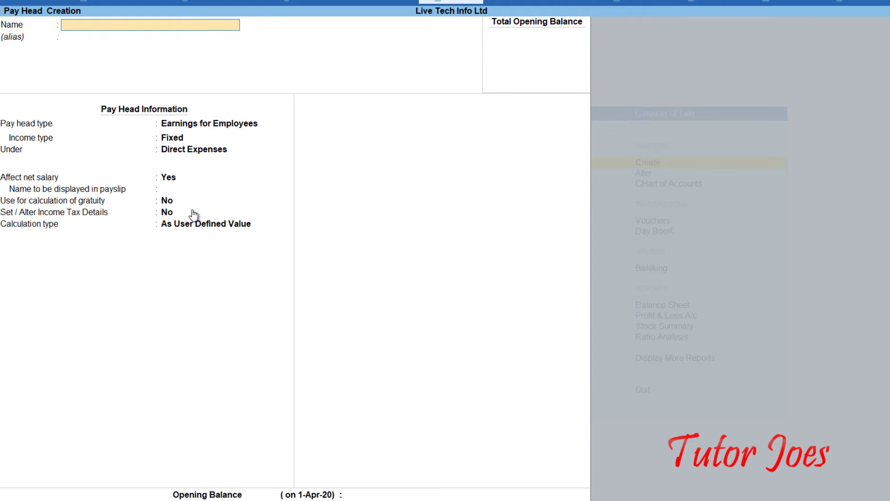
Name the pay head Food Allowance, a fixed earning under Indirect Expenses.
type("Food Allowance")
key("Return")
key("Return")
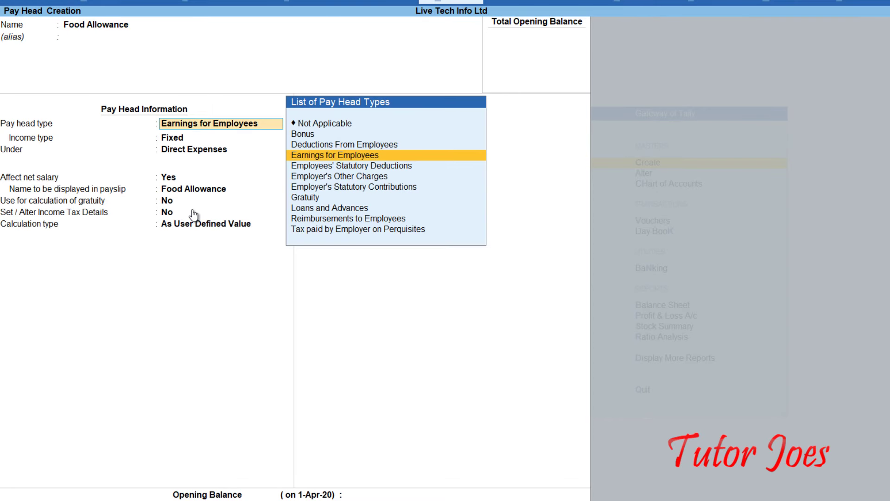
key("Return")
key("Return")
key("Down")
key("Down")
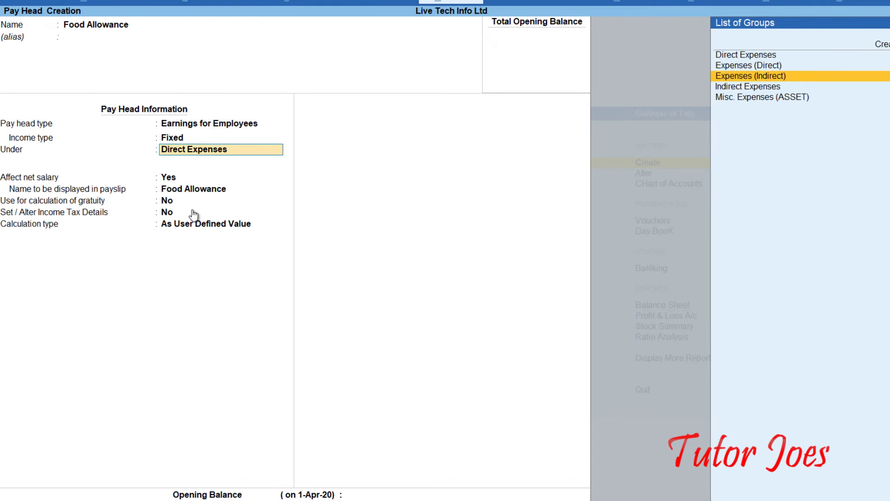
key("Return")
Set Food Allowance to Flat Rate calculated per Months, and save it.
key("Return")
key("Return")
key("Return")
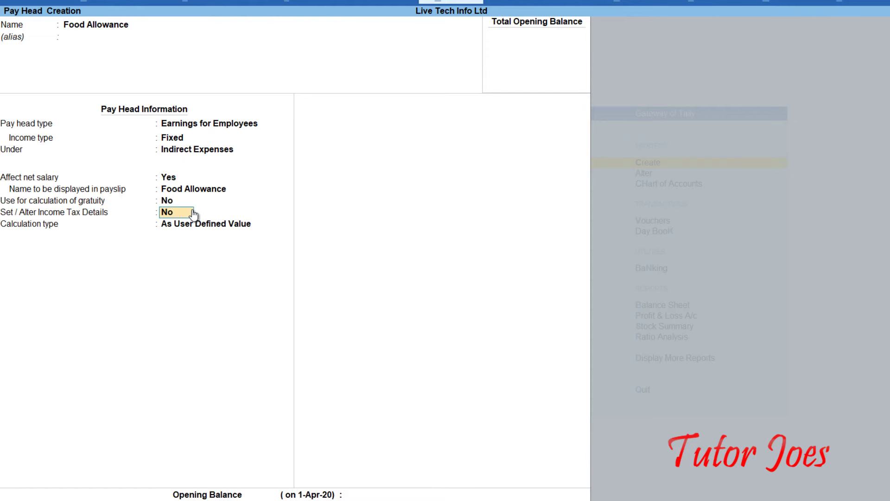
key("Return")
key("Down")
key("Down")
key("Up")
key("Return")
key("Return")
key("BackSpace")
key("Down")
key("Down")
key("Return")
key("Return")
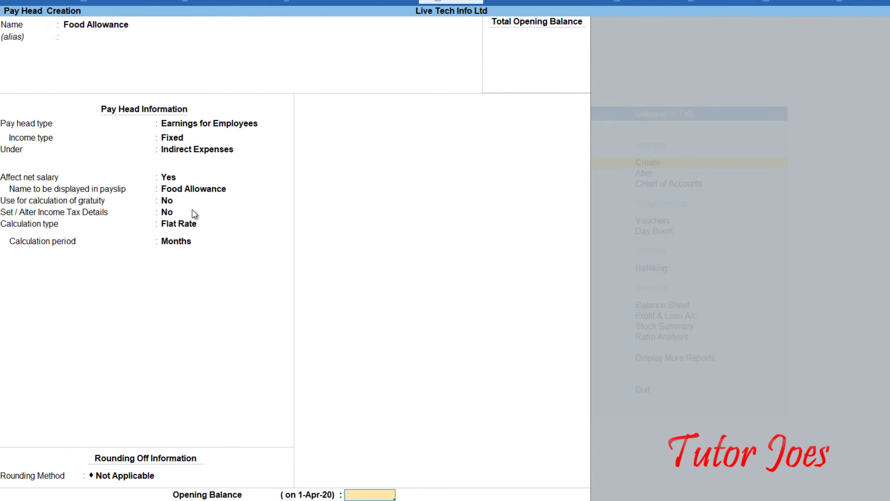
key("Return")
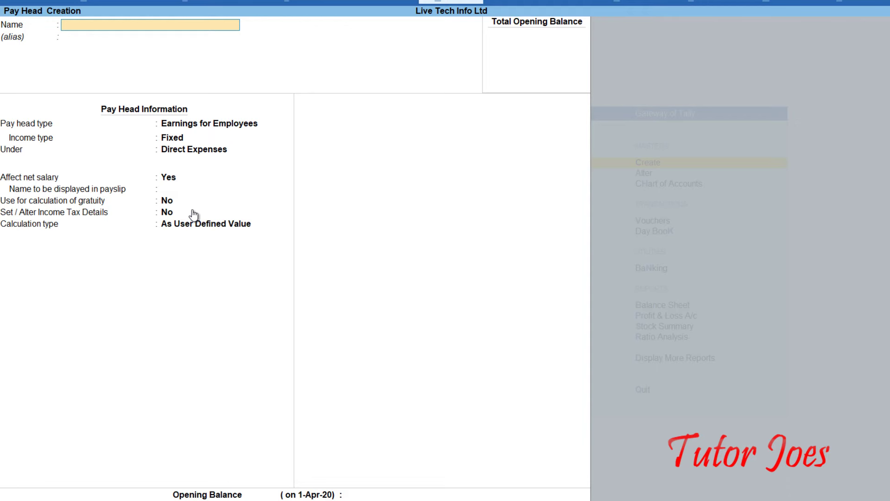
Name the pay head House Rent Allowance, a fixed employee earning under Indirect Expenses.
type("House Rent Allowance")
key("Return")
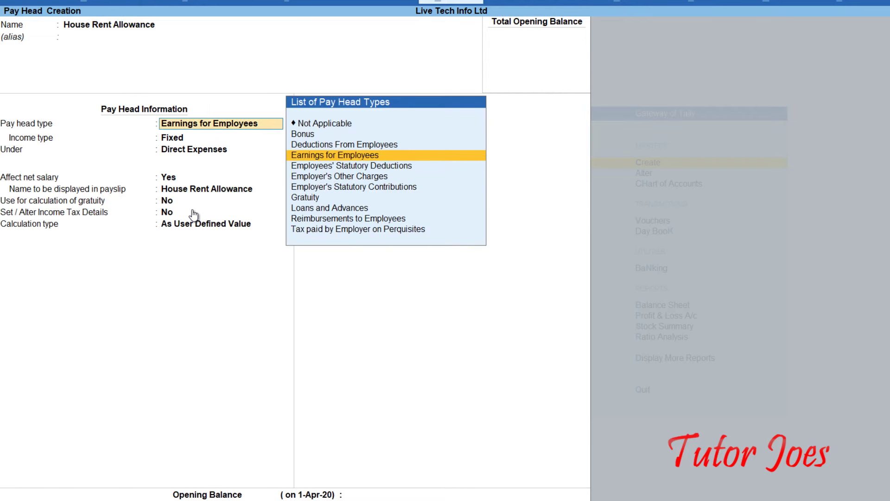
key("Return")
key("Return")
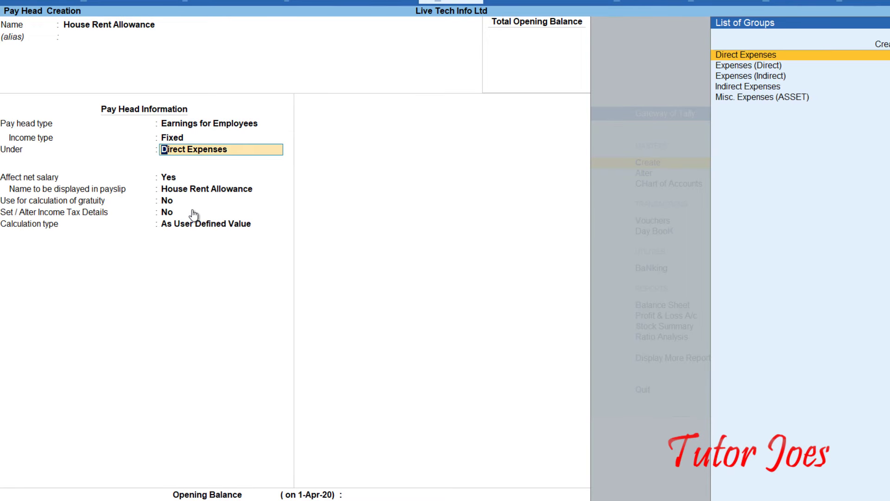
key("Down")
key("Down")
key("Down")
key("Return")
key("Return")
key("Return")
key("Return")
key("Return")
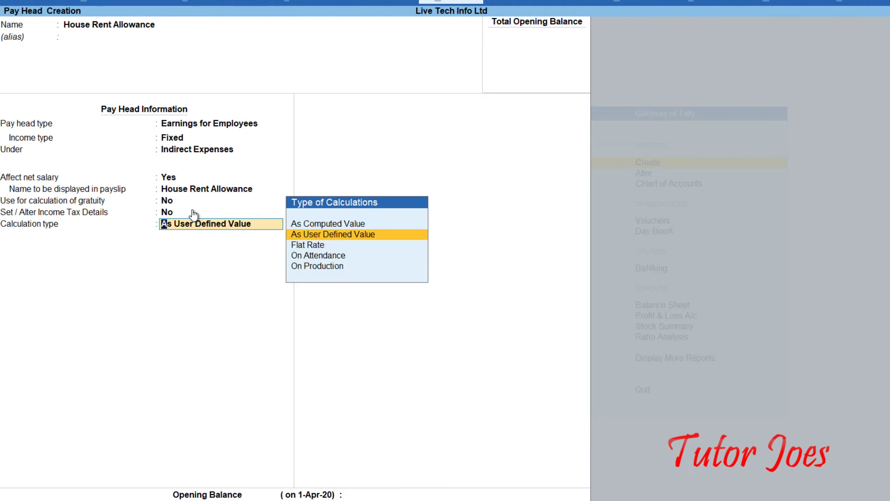
Make it As Computed Value with Normal Rounding and a limit of 1.
key("Up")
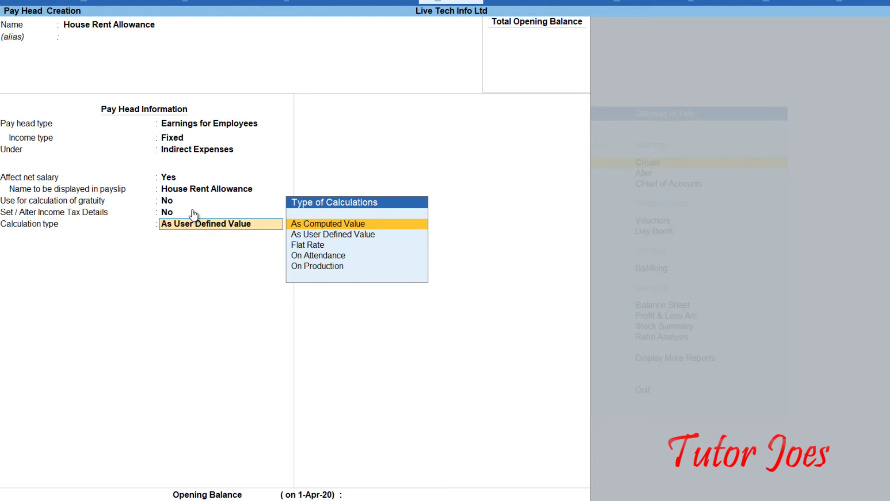
key("Return")
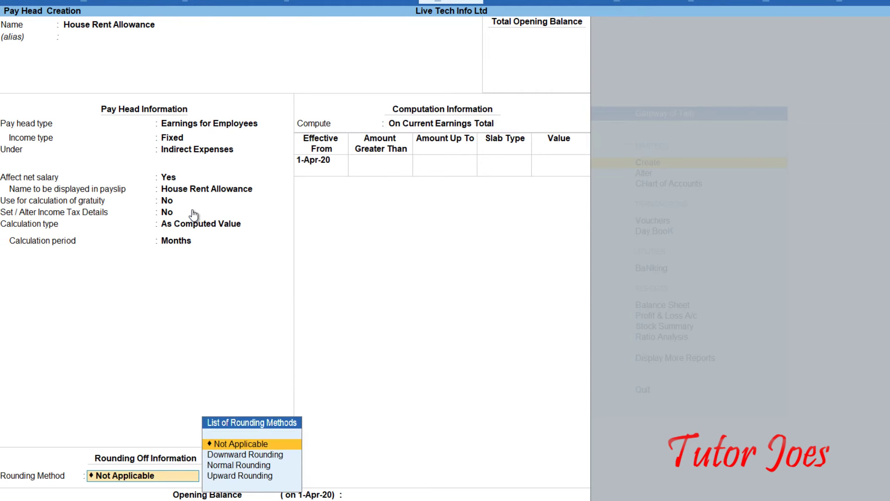
key("Down")
key("Down")
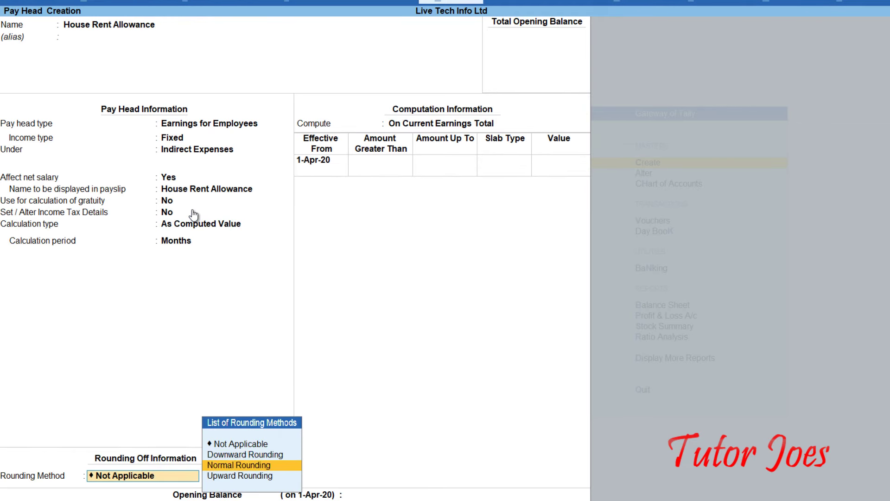
key("Return")
type("1")
key("Return")
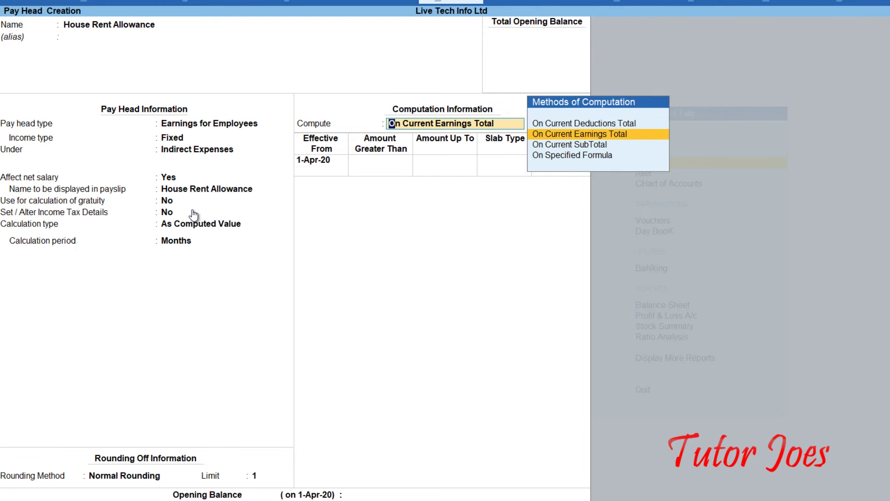
Compute it On Specified Formula from Basic Pay with a Percentage slab, save, and start Provident Fund.
key("Down")
key("Down")
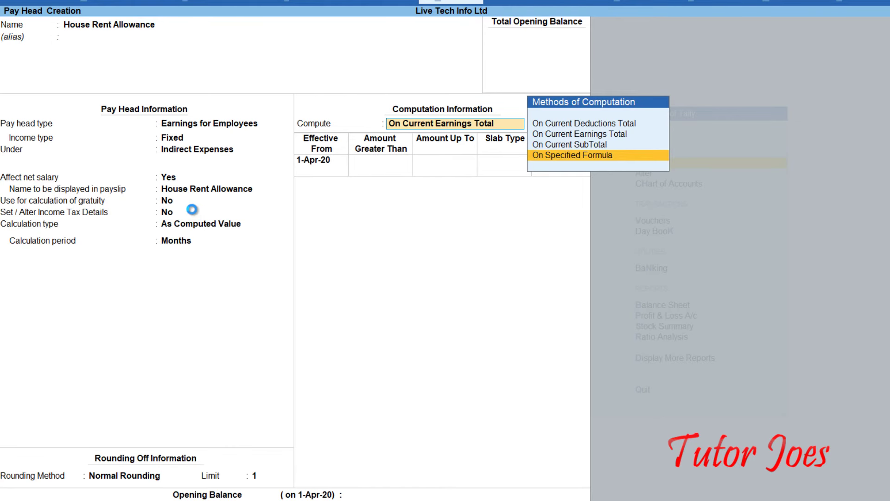
key("Return")
key("Down")
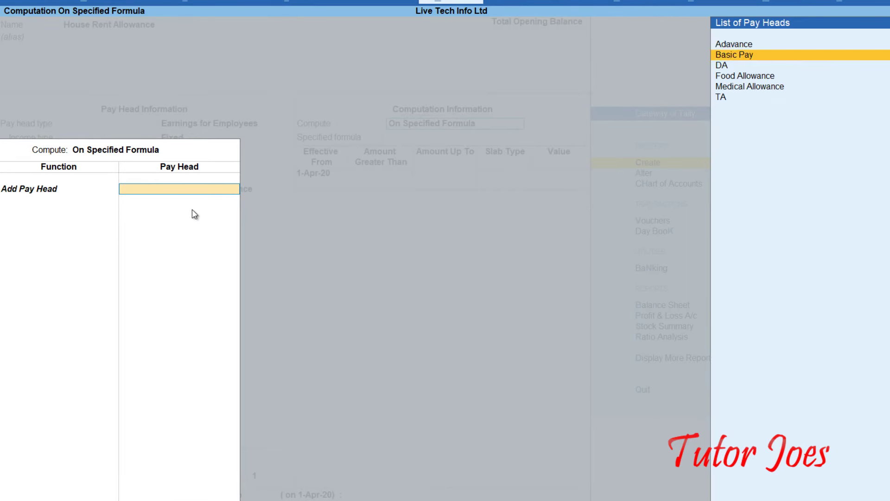
key("Return")
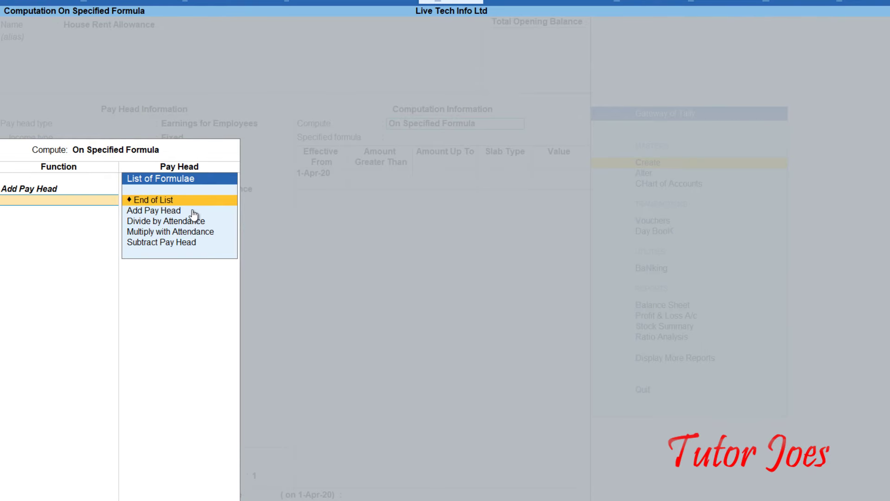
key("Return")
key("Return")
key("Return")
key("Return")
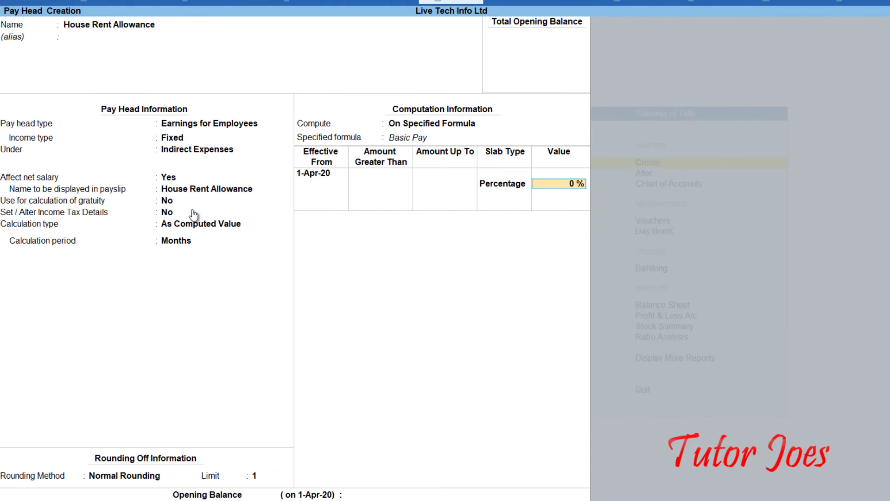
key("Return")
key("Return")
key("Return")
key("Return")
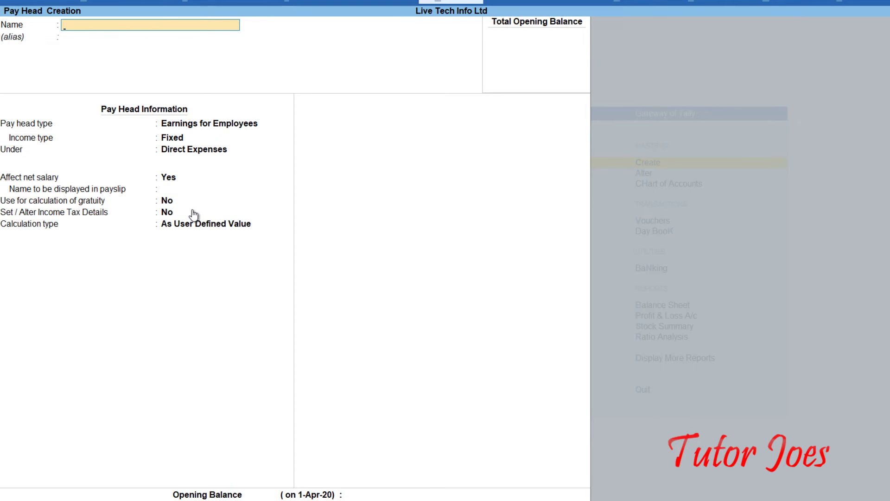
type("Provident Fund")
Make Provident Fund a Deductions From Employees pay head under Current Liabilities.
key("Return")
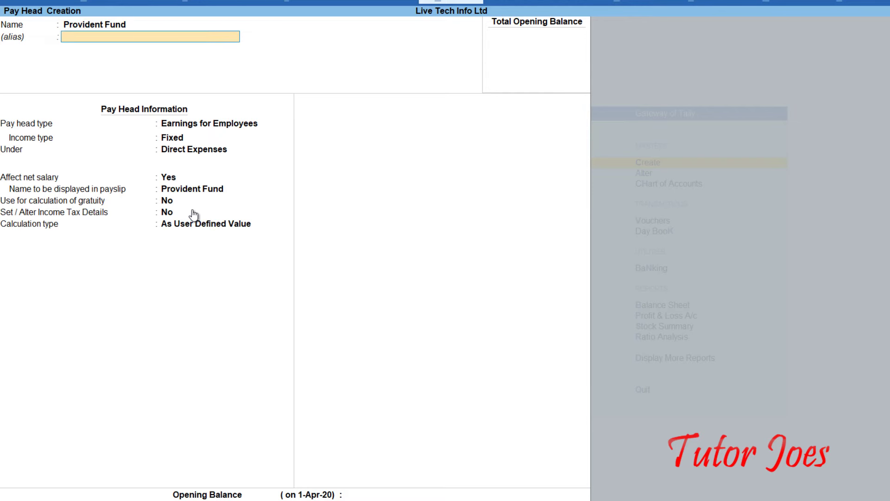
key("Return")
key("Up")
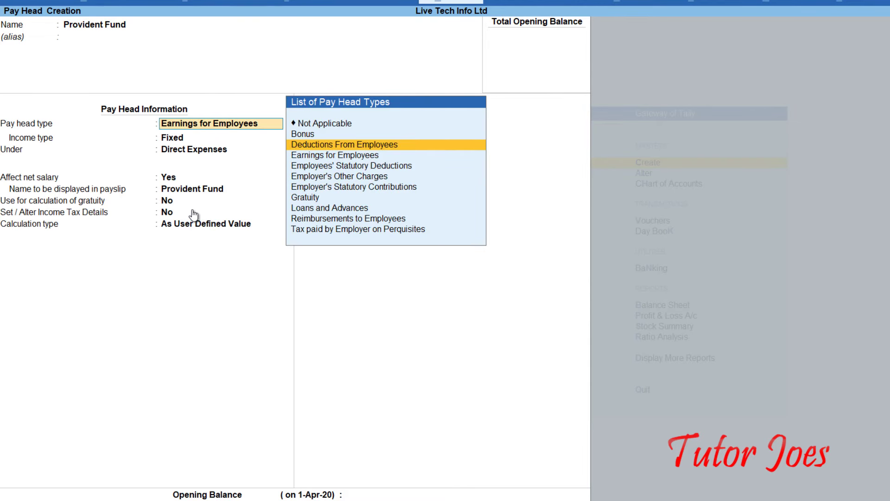
key("Return")
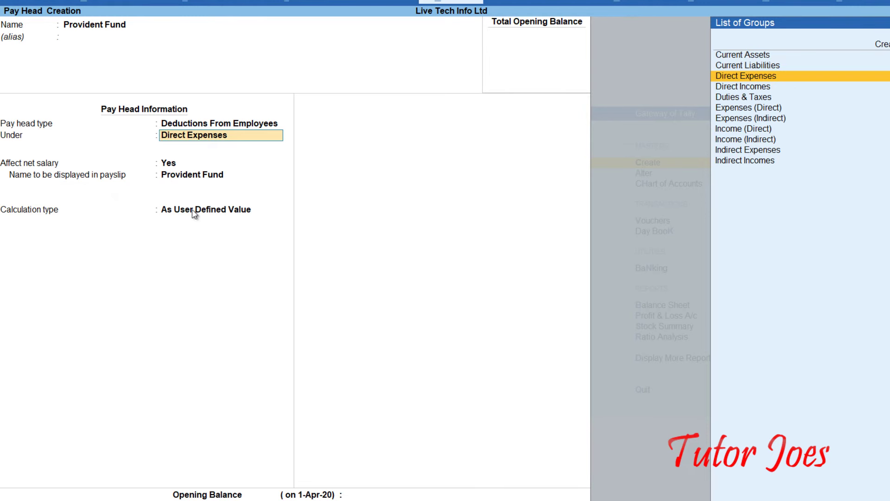
key("Up")
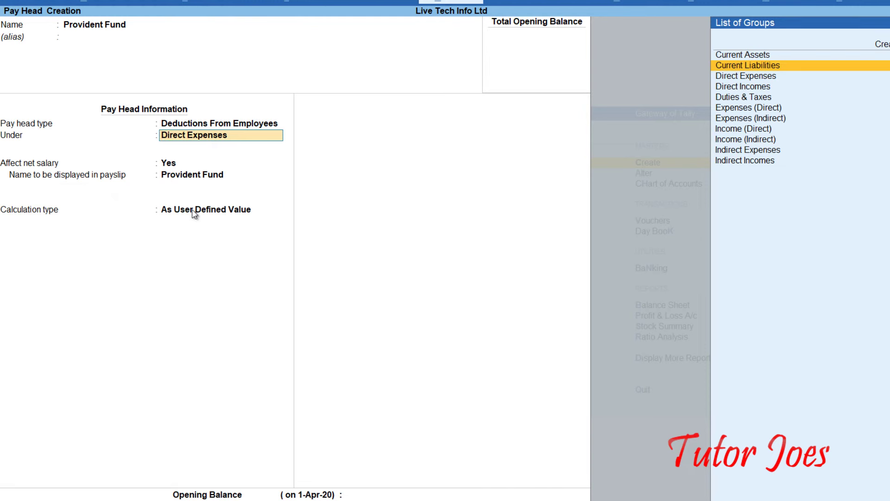
key("Return")
key("Return")
key("Return")
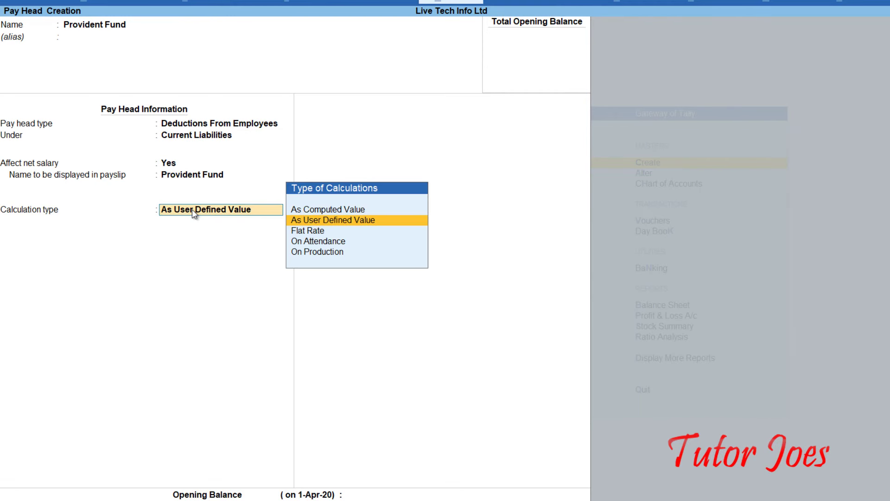
Set it As Computed Value, Normal Rounding limit 1, computed On Specified Formula.
key("Up")
key("Return")
key("Down")
key("Down")
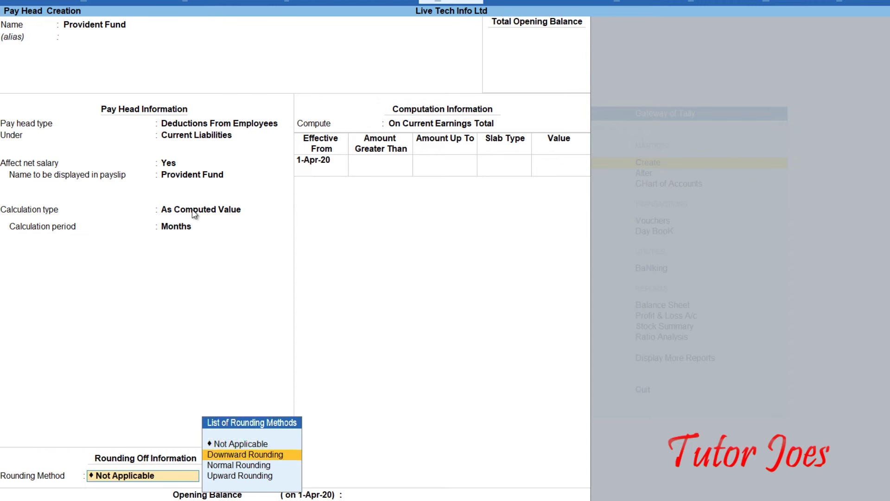
key("Return")
type("1")
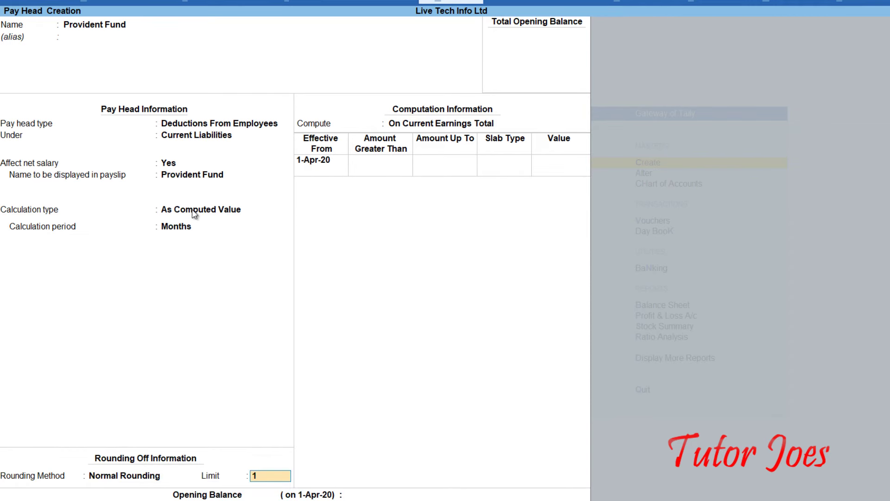
key("Return")
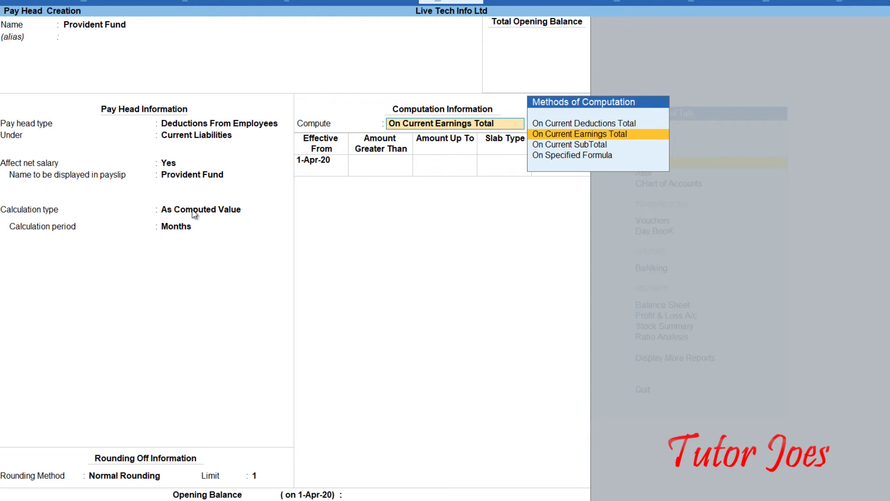
key("Down")
key("Down")
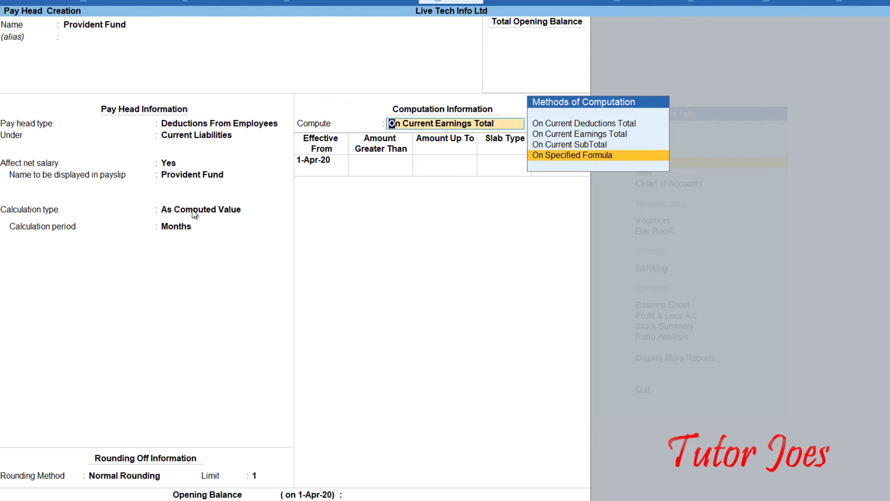
key("Return")
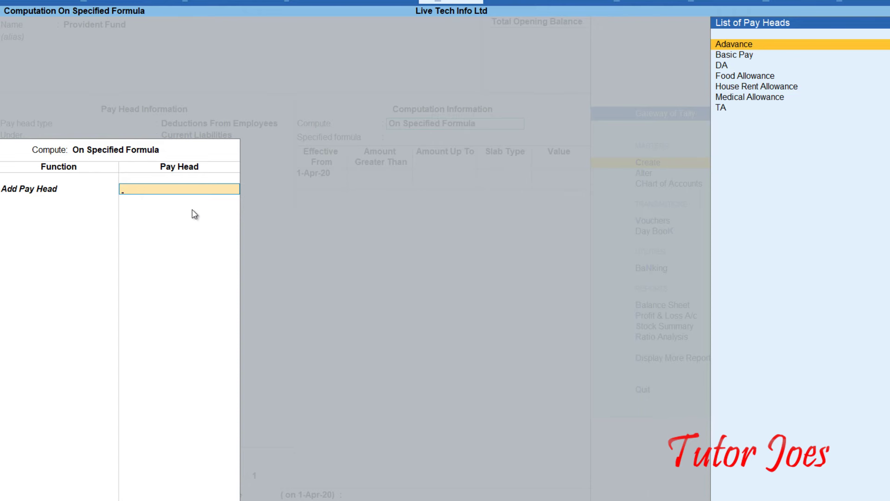
Build the Provident Fund formula as Basic Pay + DA.
key("Down")
key("Down")
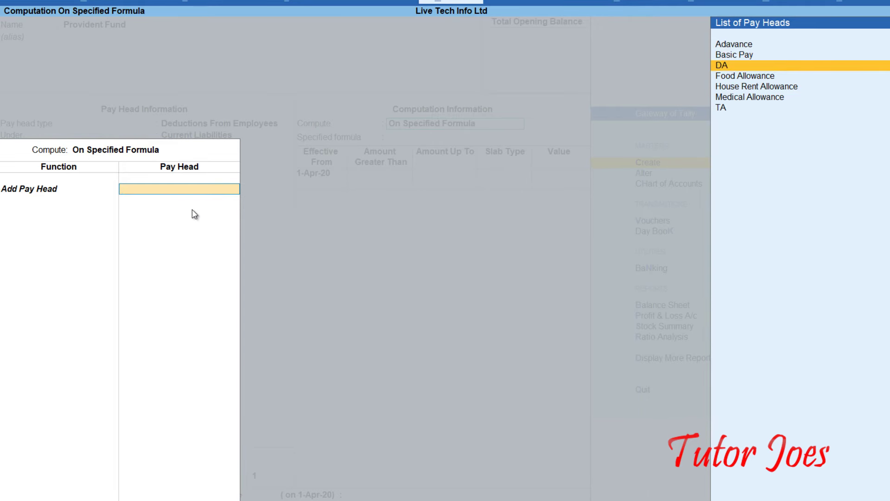
key("Up")
key("Return")
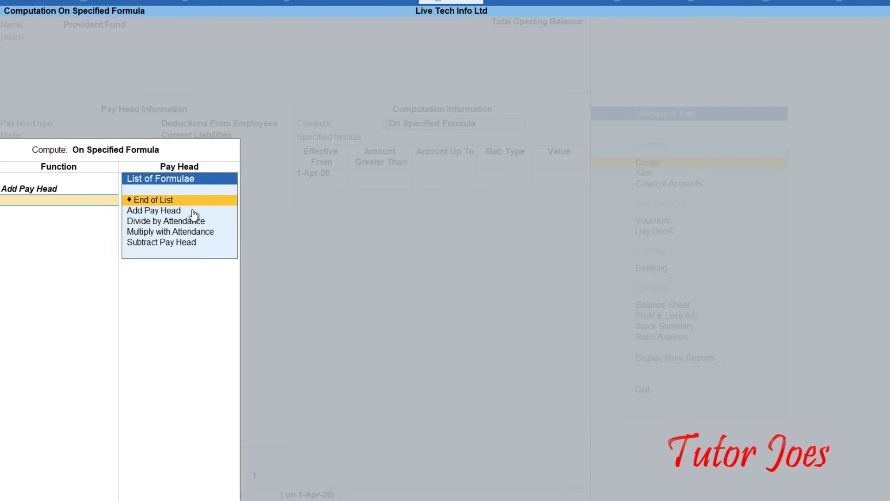
key("Down")
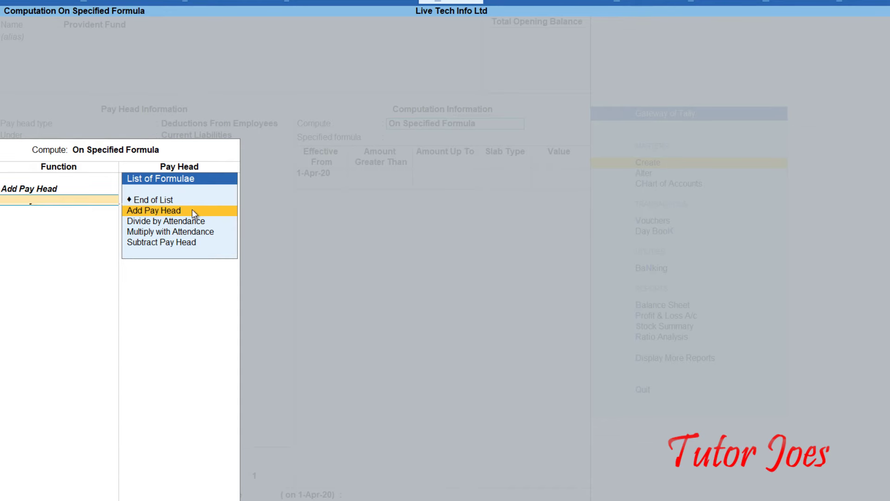
key("Return")
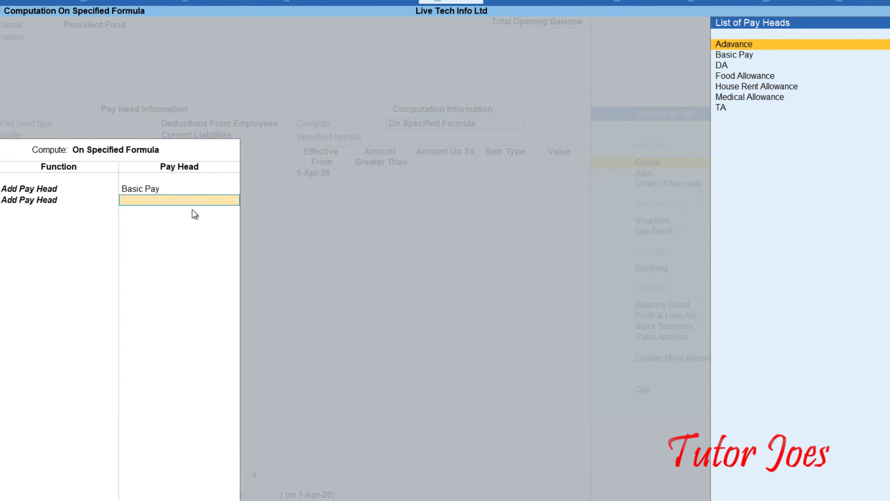
key("Down")
key("Down")
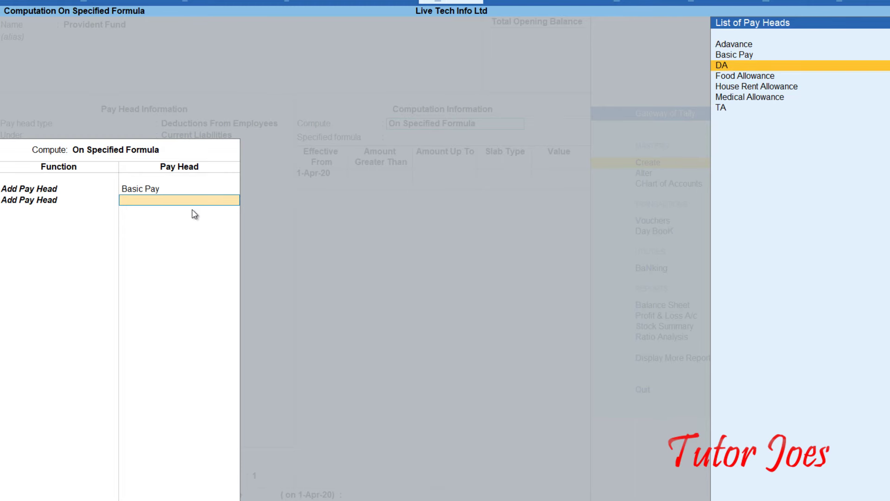
key("Return")
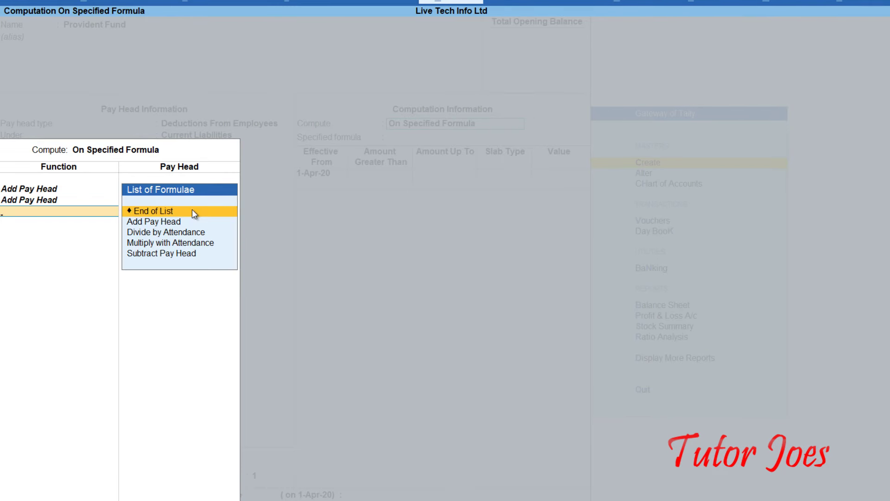
key("Return")
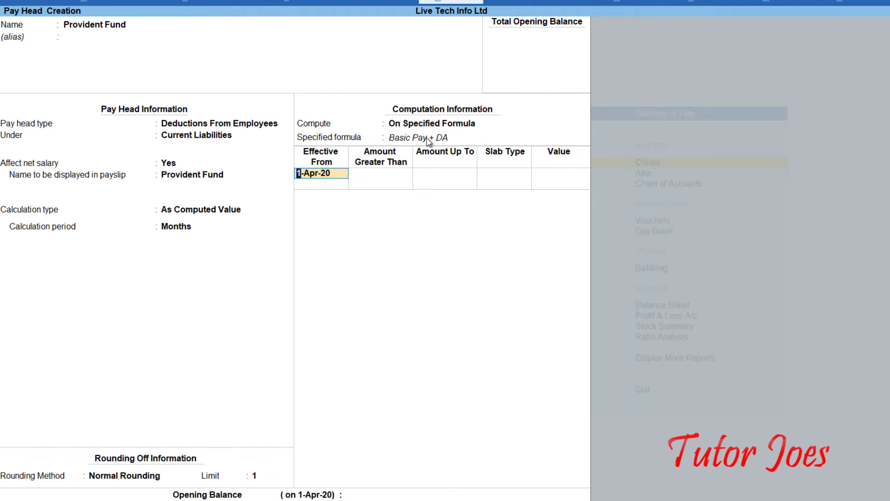
Apply an 8 Percentage slab from 1-Apr-20 and save Provident Fund.
key("Return")
key("Return")
key("Return")
type("8")
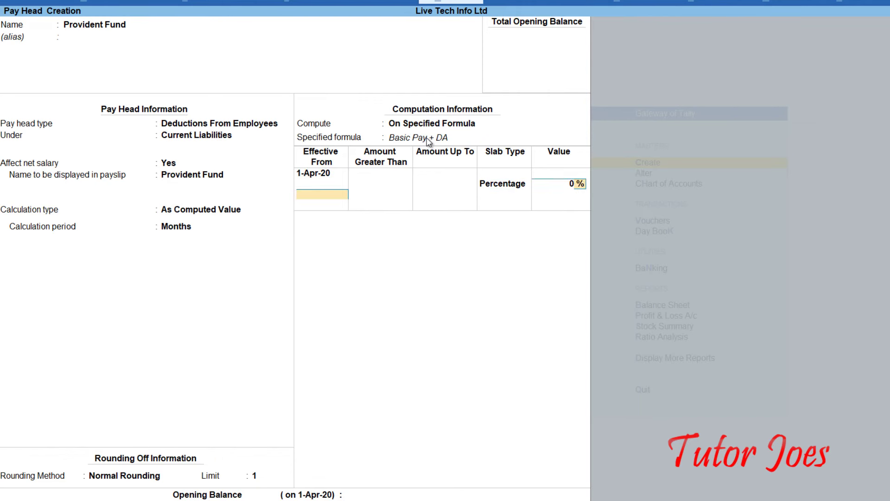
key("Return")
key("Return")
key("Return")
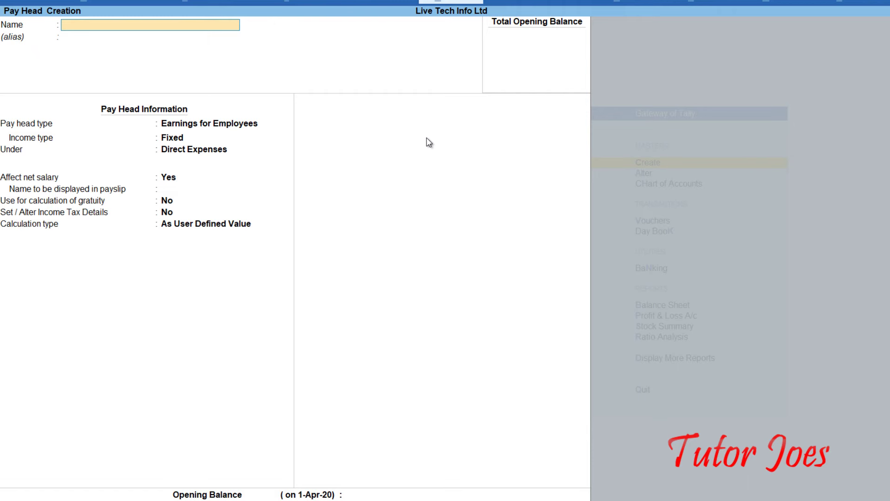
Create Income Tax as an Employees' Statutory Deductions (Professional Tax) pay head under Duties & Taxes.
type("Income Ta")
key("Return")
key("Return")
key("Down")
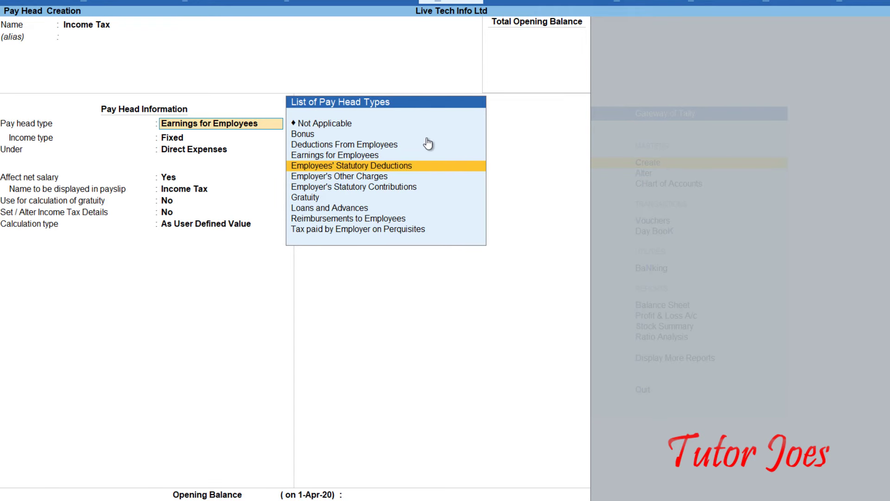
key("Return")
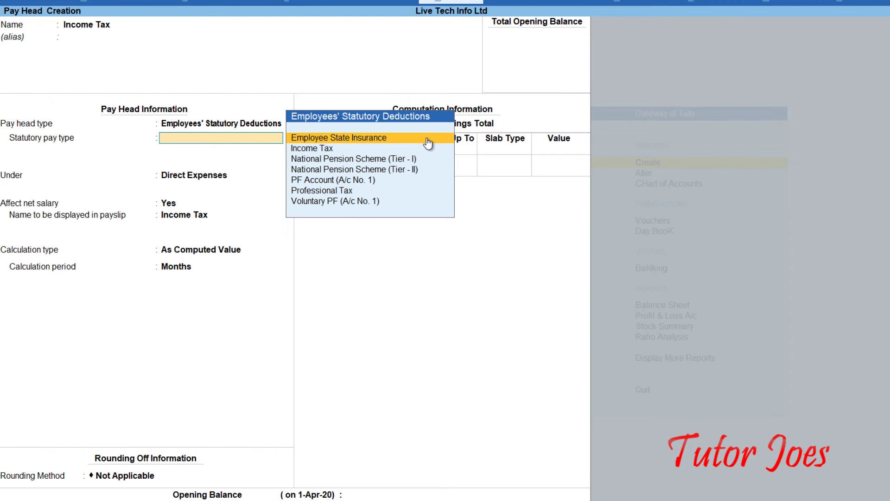
key("Down")
key("Down")
key("Down")
key("Down")
key("Down")
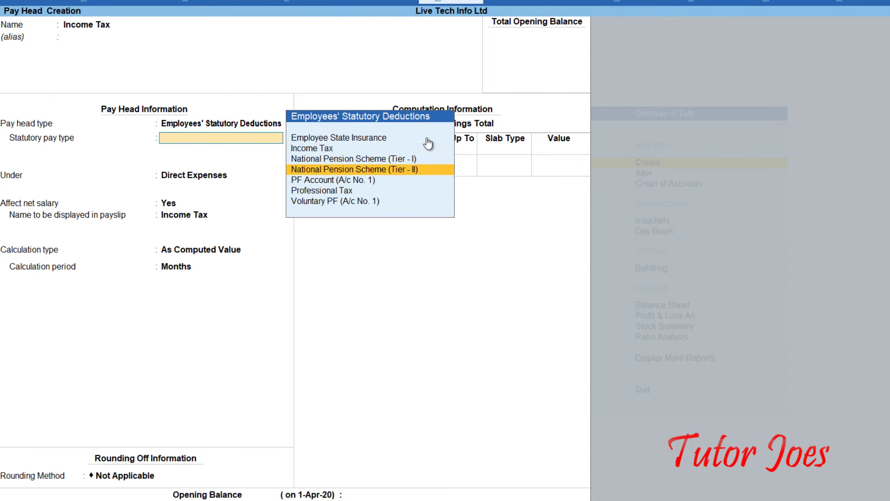
key("Return")
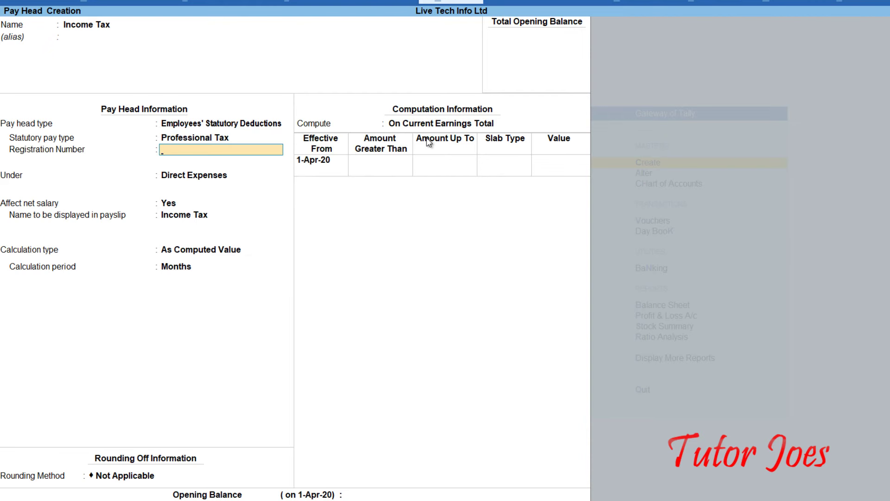
key("Return")
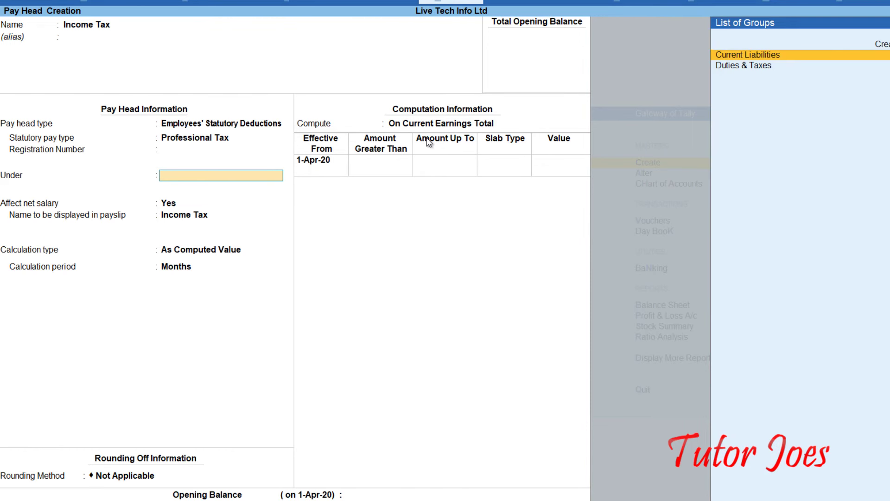
key("Down")
key("Return")
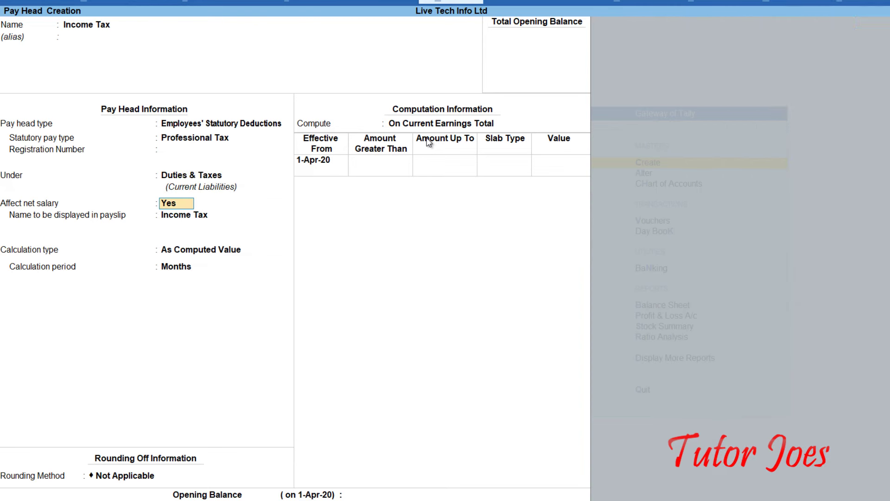
Calculate it per Months with Normal Rounding limit 1, On Specified Formula using DA.
key("Return")
key("Return")
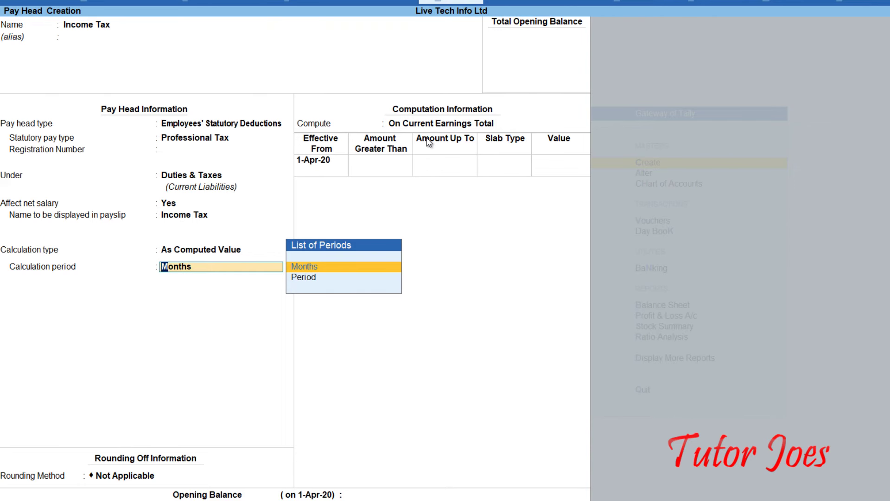
key("Return")
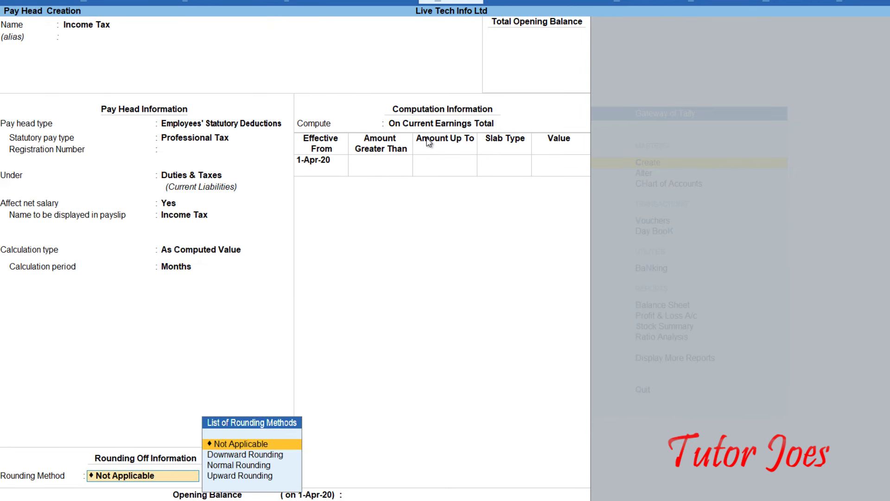
key("Down")
key("Down")
key("Return")
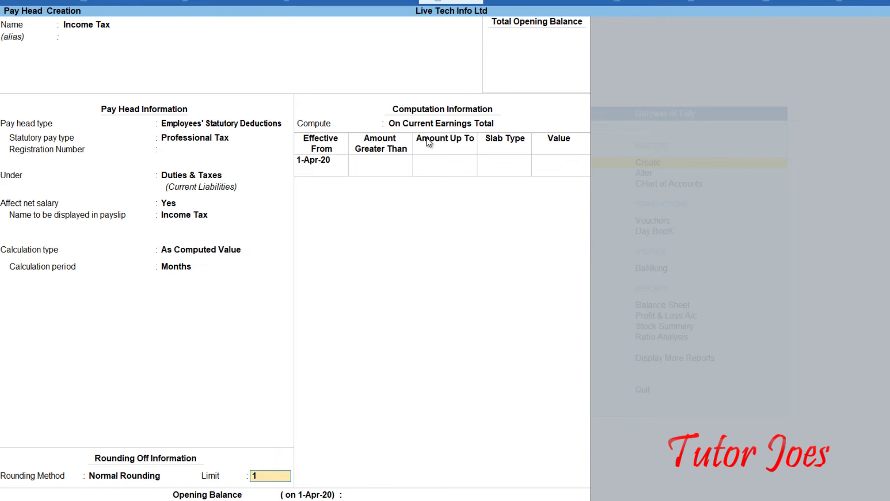
key("Return")
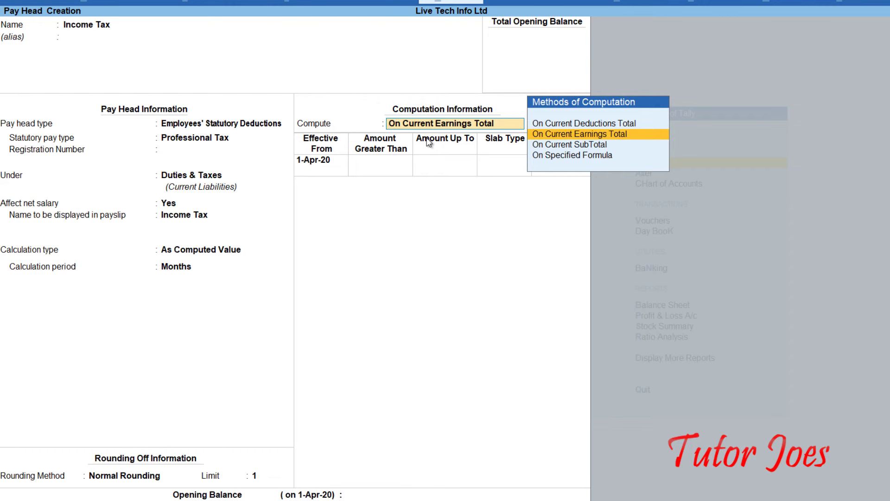
key("Down")
key("Down")
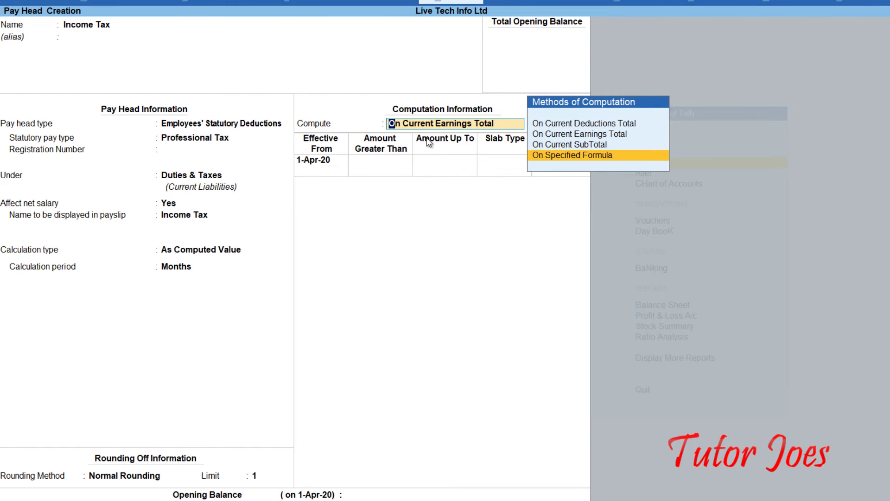
key("Return")
key("Down")
key("Down")
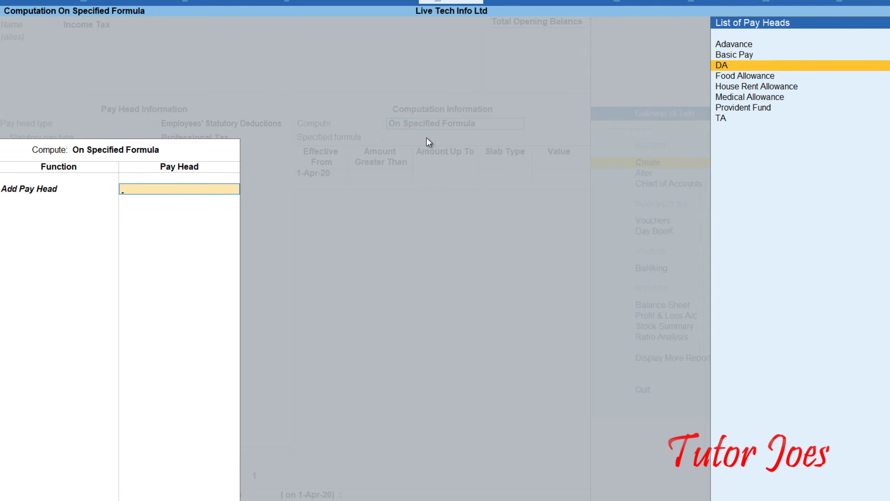
key("Return")
key("Return")
key("Return")
key("Return")
key("Return")
key("Return")
key("Return")
key("Return")
key("Return")
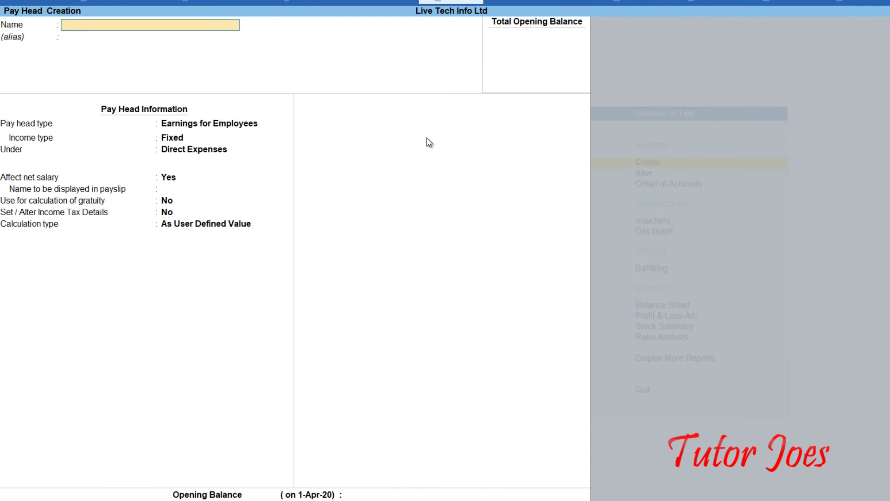
Name the pay head House Loan, of type Loans and Advances under Loans & Advances (Asset).
type("House Loan")
key("Return")
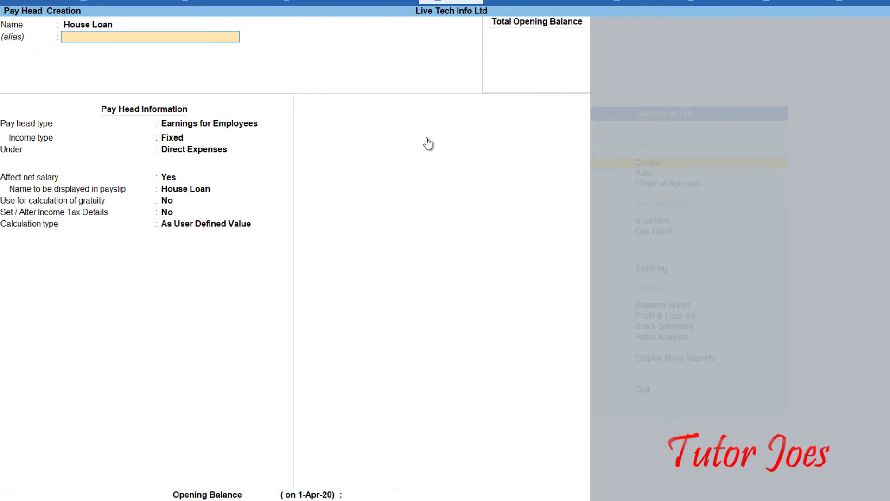
key("Return")
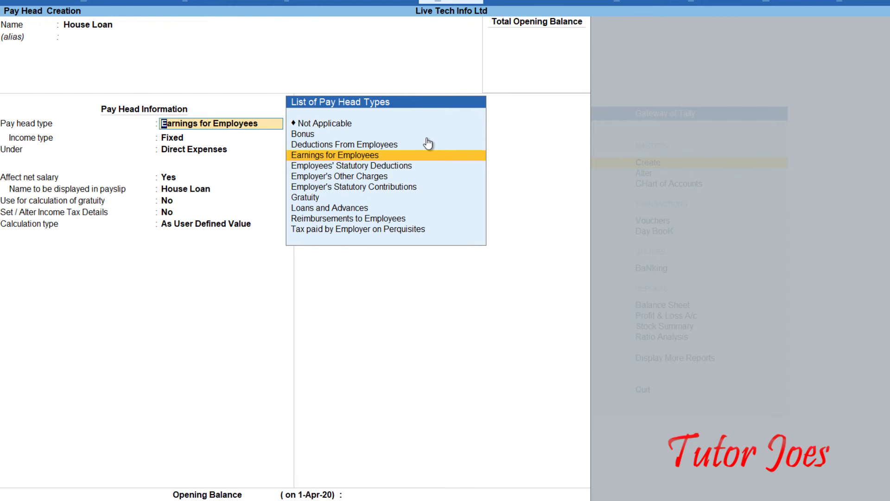
key("Down")
key("Down")
key("Down")
key("Down")
key("Down")
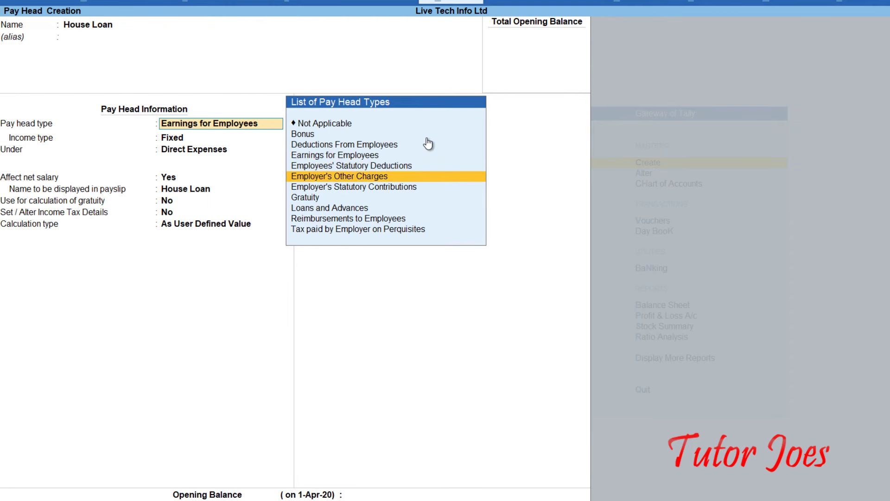
key("Return")
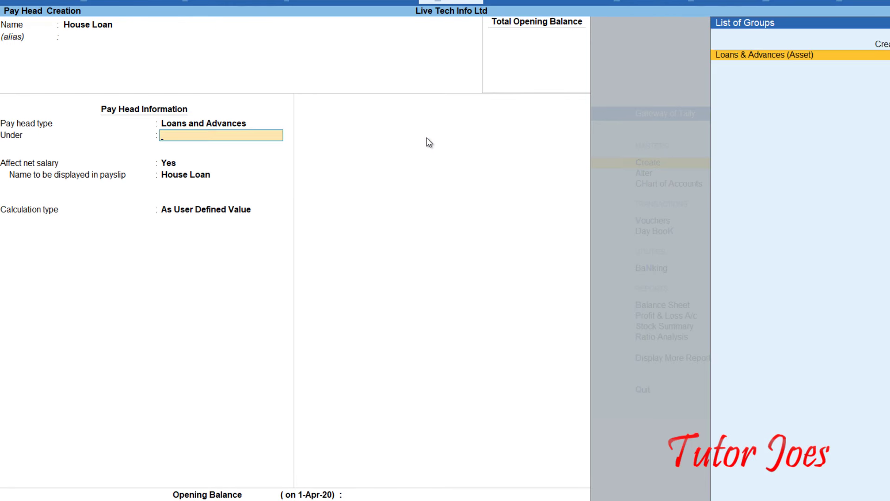
key("Return")
key("Return")
key("Return")
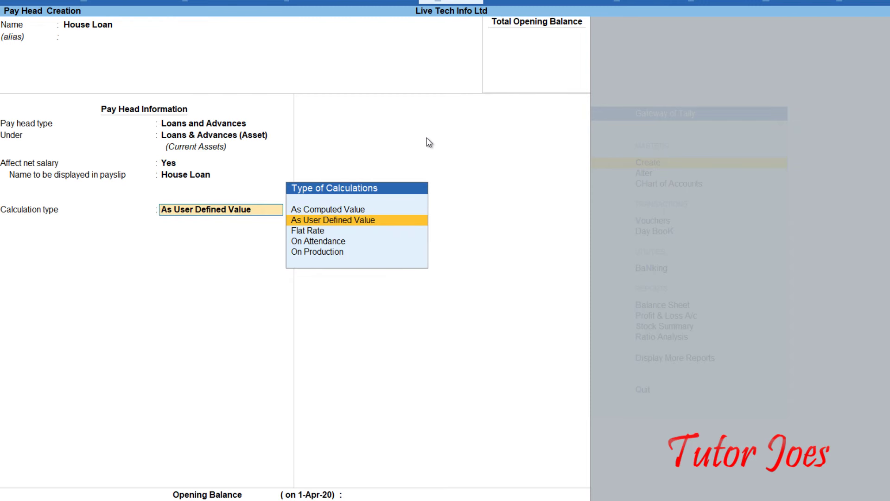
Set House Loan to Flat Rate per Months with rounding Not Applicable.
key("Down")
key("Return")
key("Down")
key("Down")
key("Return")
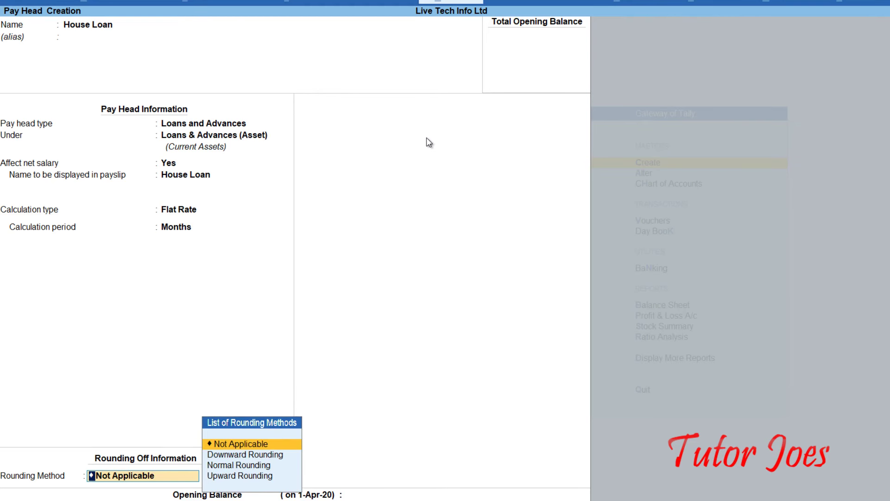
key("Return")
key("Return")
key("Return")
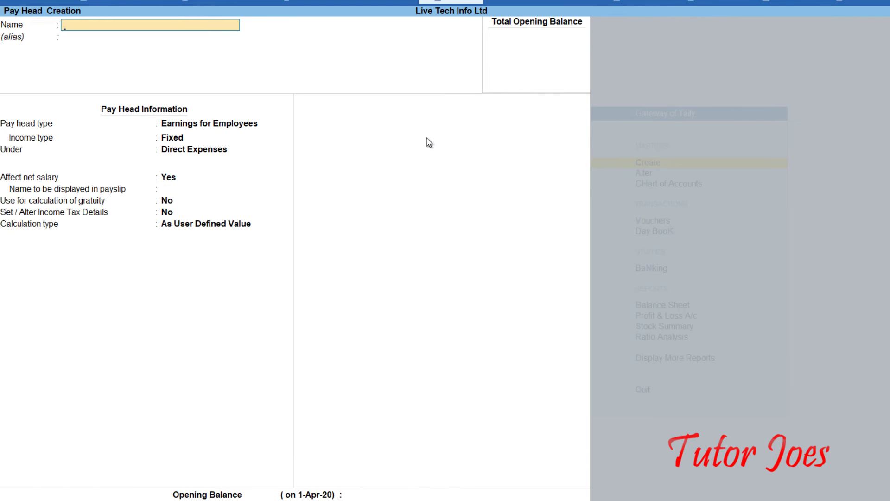
Save an Overtime pay head: fixed employee earning under Indirect Expenses, flat rate, monthly.
type("Overtime")
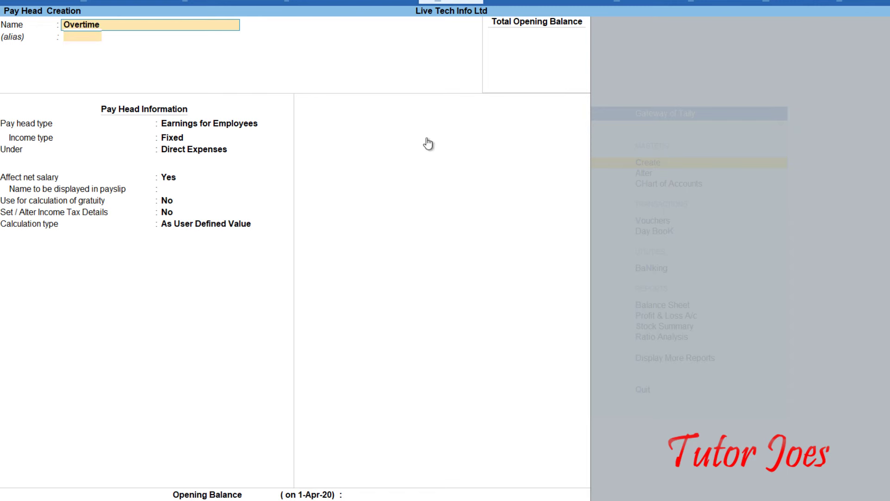
key("Return")
key("Return")
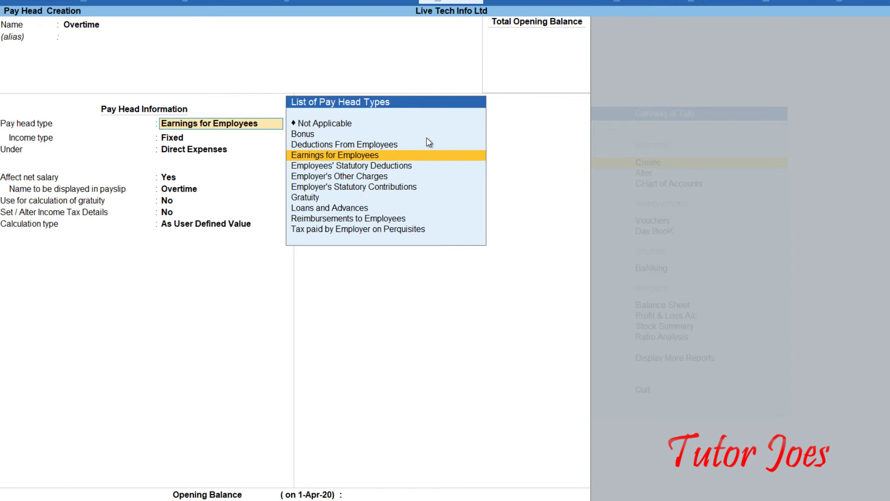
key("Return")
key("Return")
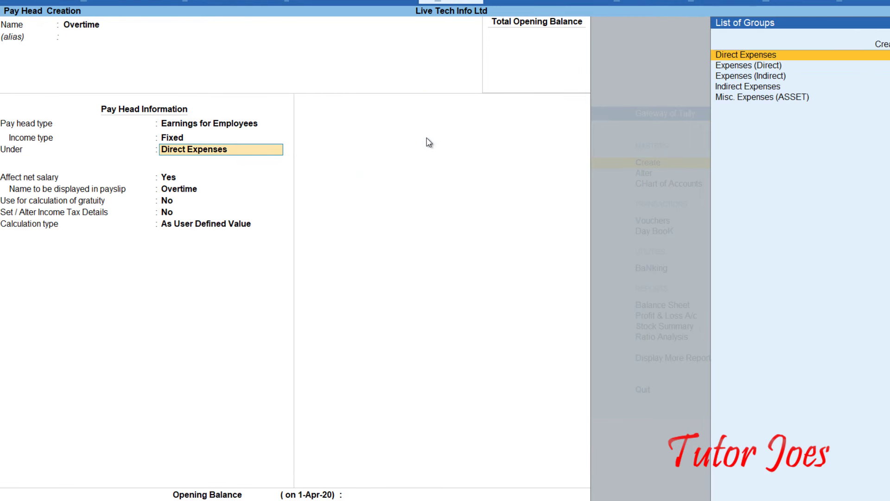
key("Down")
key("Down")
key("Down")
key("Return")
key("Return")
key("Return")
key("Return")
key("Return")
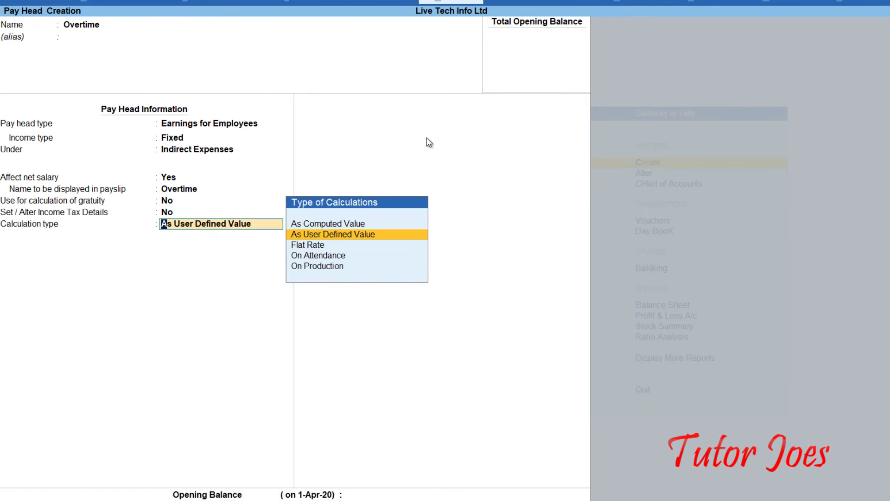
key("Down")
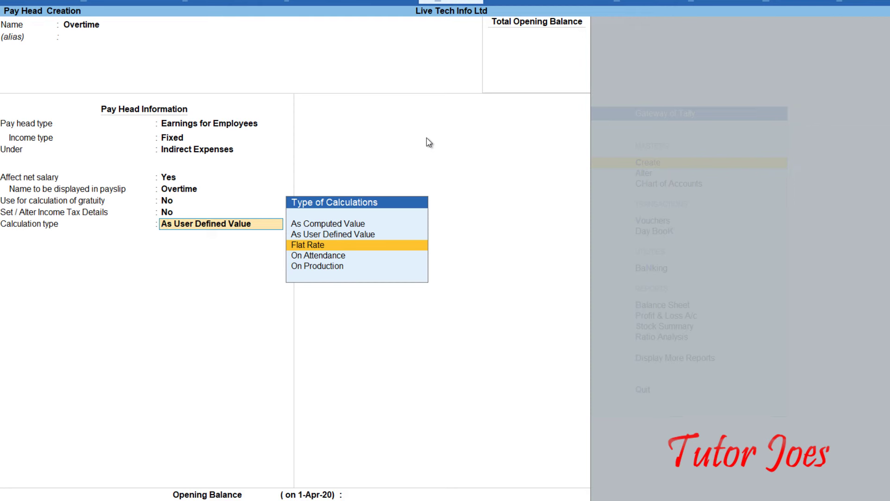
key("Return")
key("Down")
key("Down")
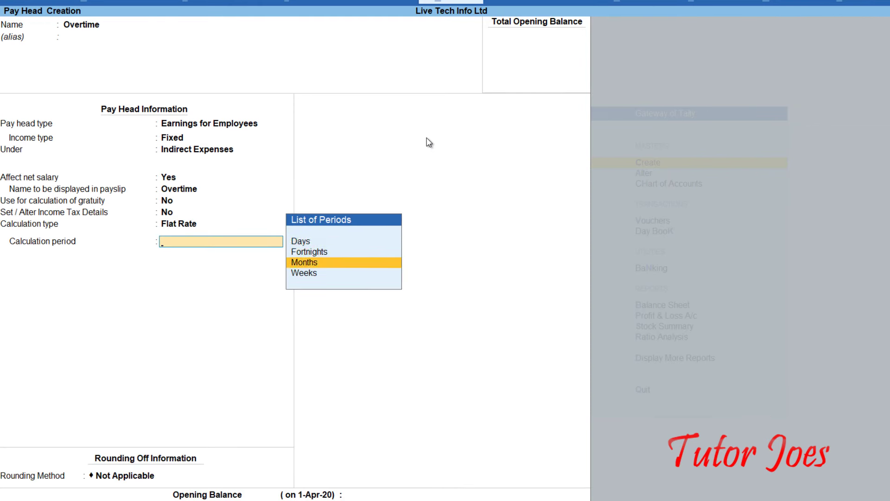
key("Return")
key("Return")
key("Return")
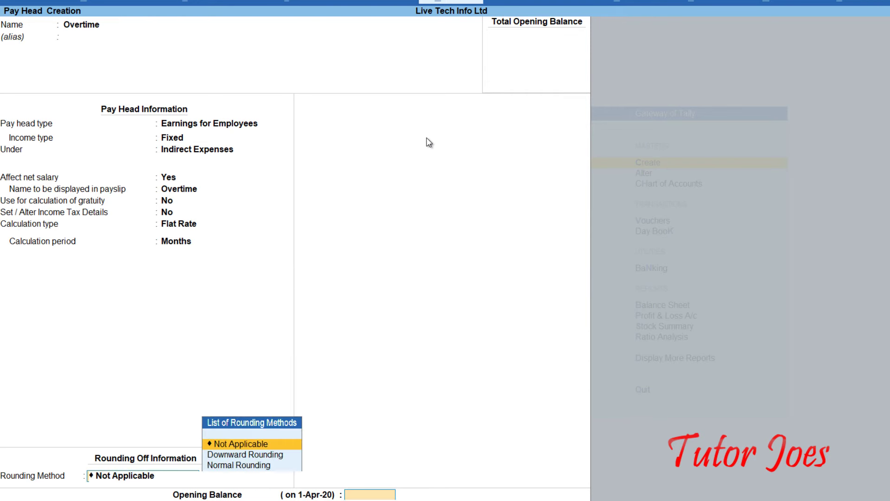
key("Return")
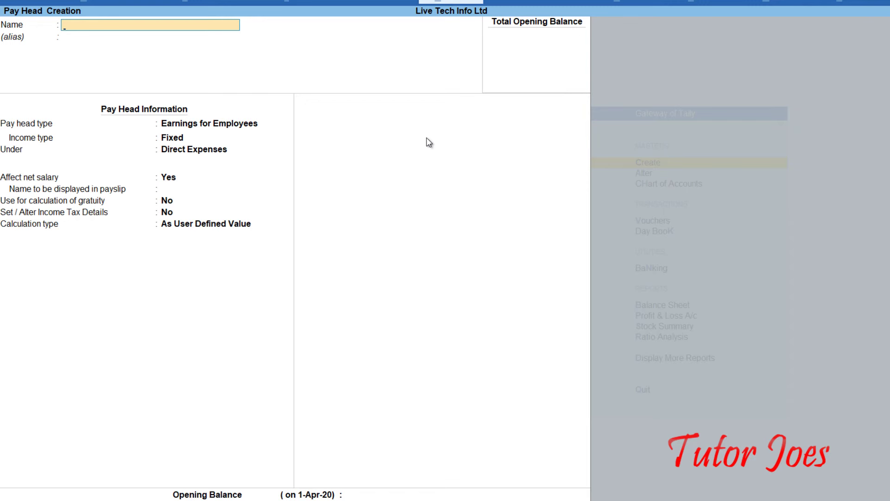
Name the pay head City Compensatory Allowance, a fixed employee earning under Indirect Expenses.
type("City Compensatory")
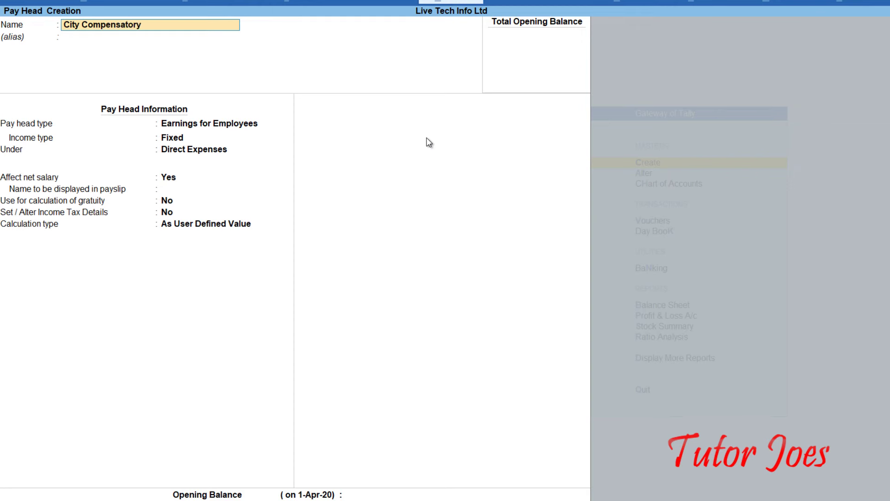
type(" Allowance")
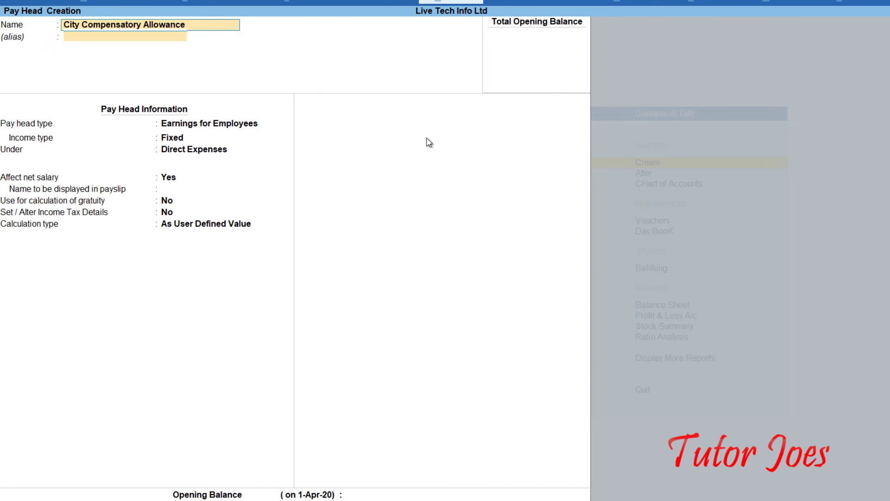
key("Return")
key("Return")
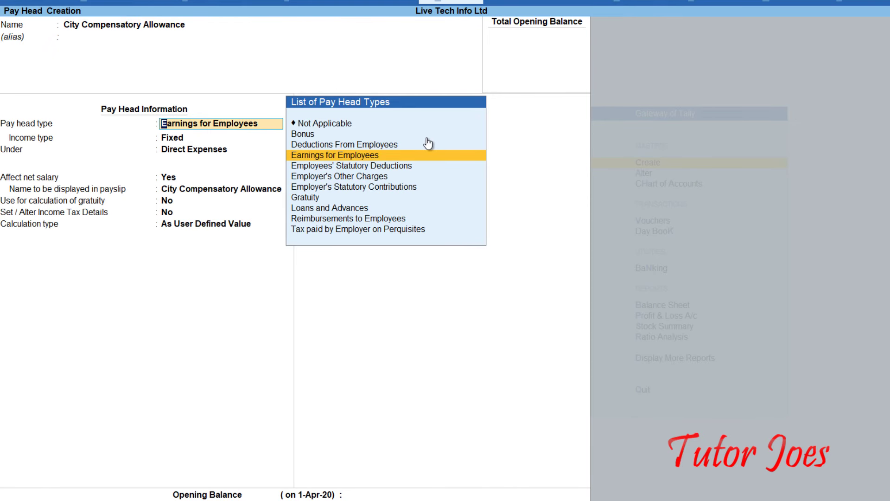
key("Return")
key("Return")
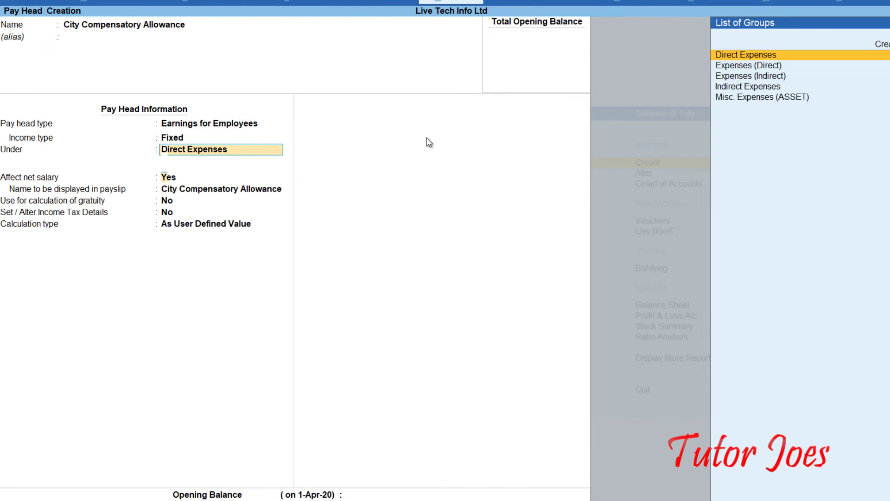
key("Return")
key("Return")
key("BackSpace")
key("BackSpace")
key("Down")
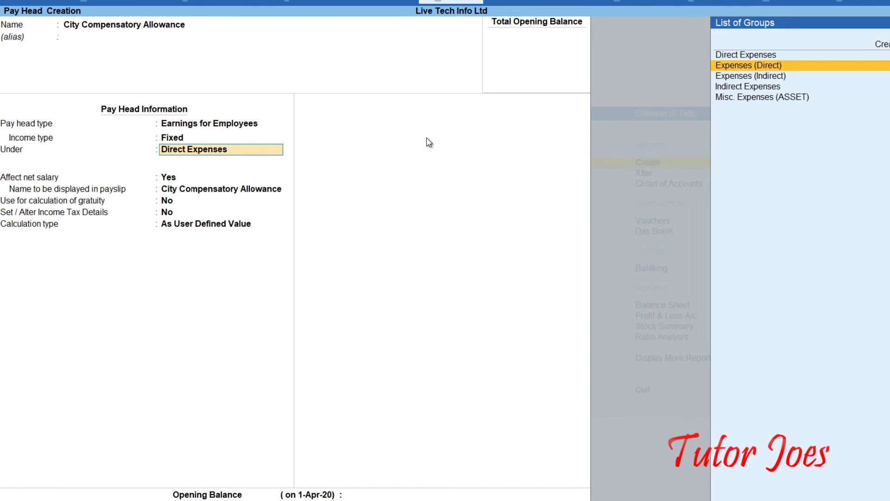
key("Down")
key("Down")
key("Return")
key("Return")
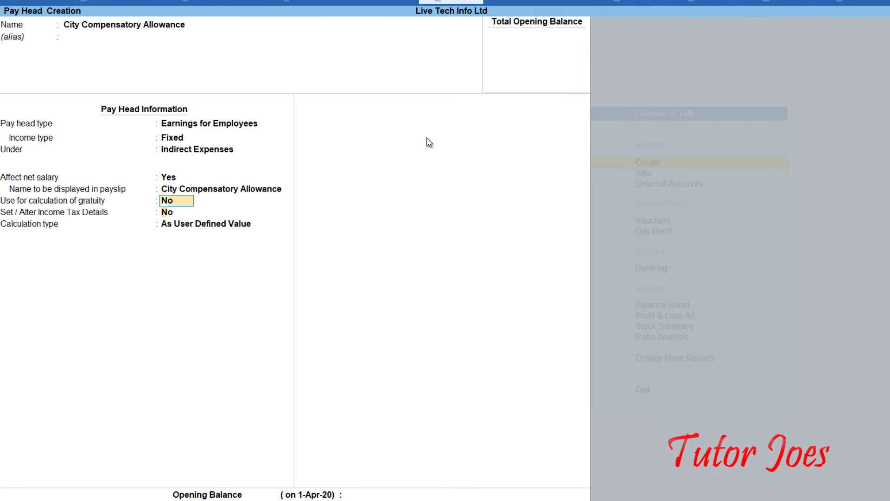
key("Return")
key("Return")
key("Up")
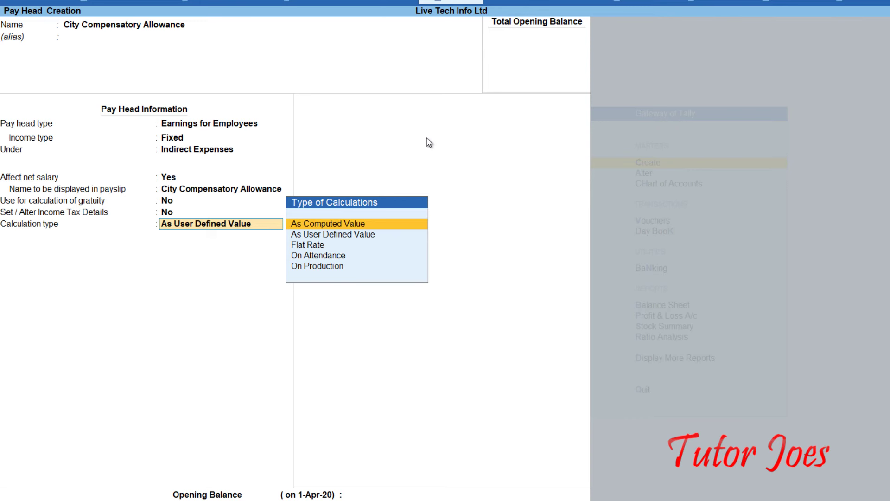
Compute it As Computed Value, Normal Rounding limit 1, on a Basic Pay formula, then save.
key("Return")
key("Return")
key("Down")
key("Down")
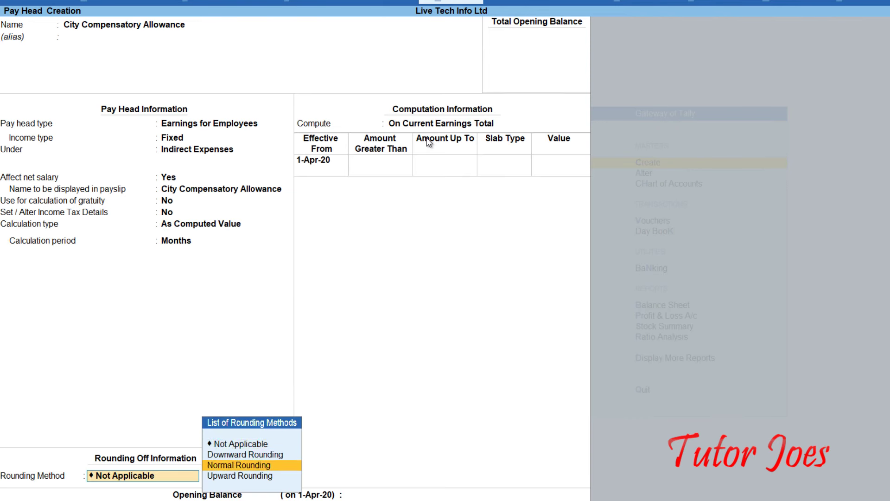
key("Return")
type("1")
key("Return")
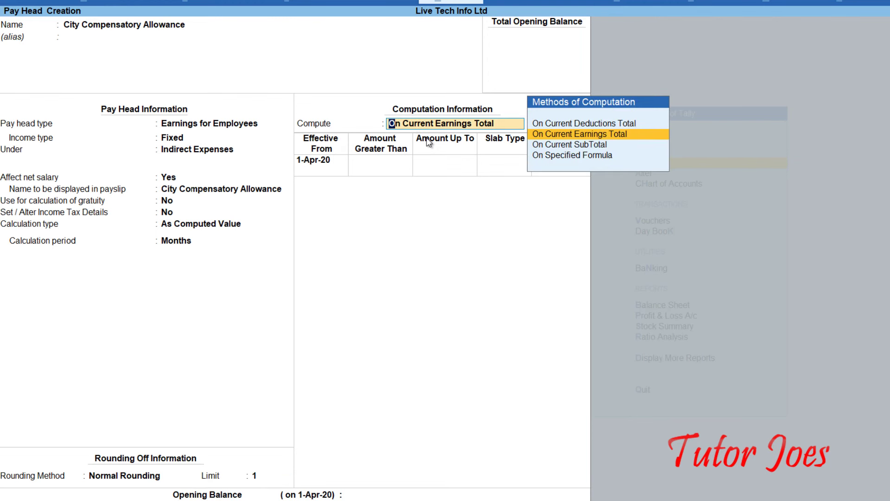
key("Down")
key("Down")
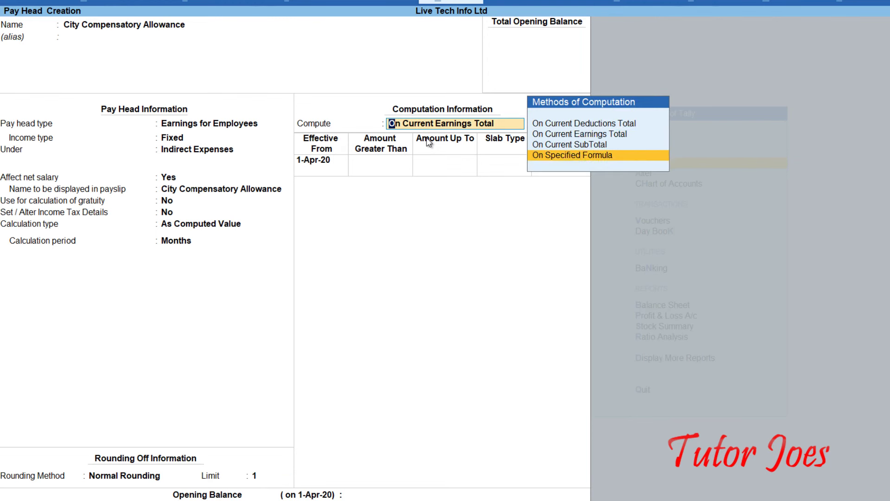
key("Return")
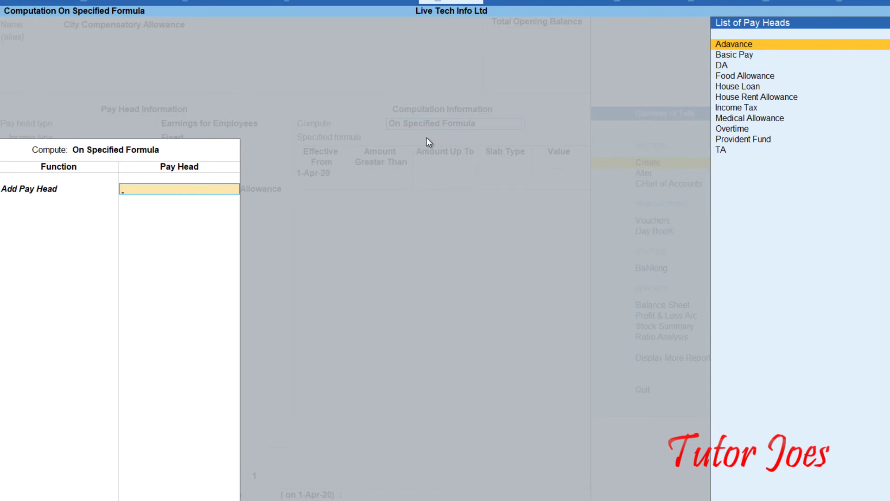
key("Down")
key("Return")
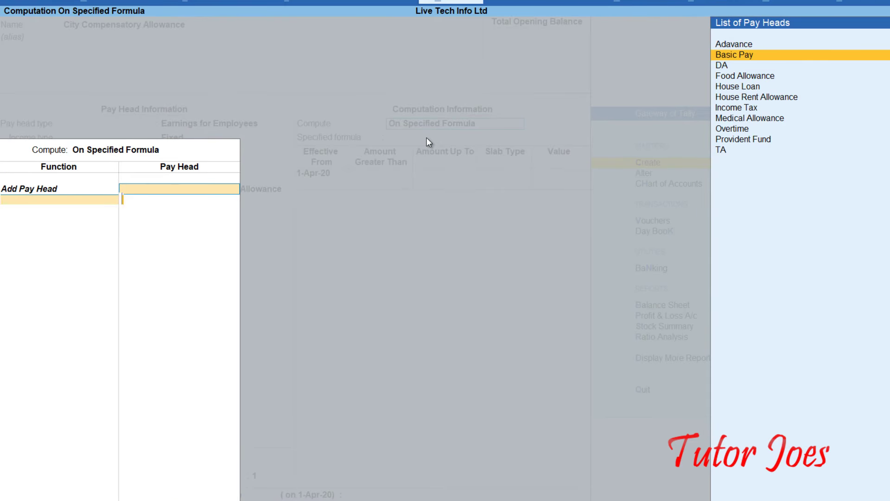
key("Return")
key("Return")
key("Return")
key("Return")
key("Return")
key("Return")
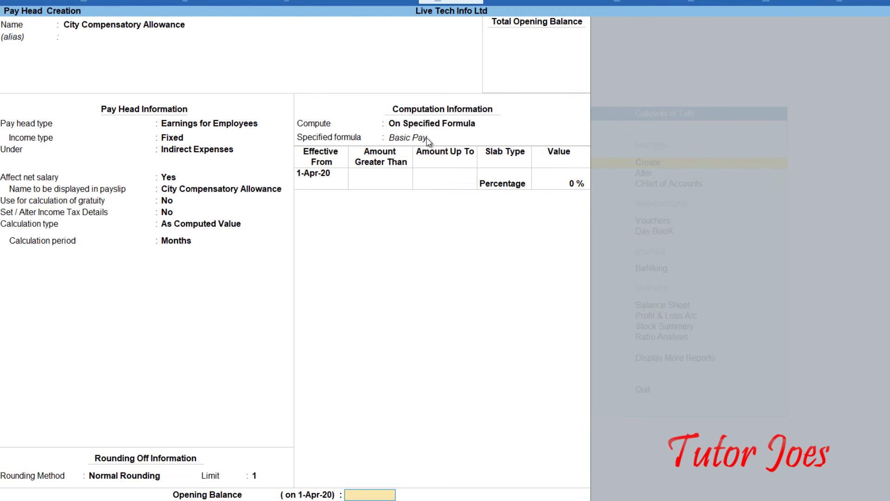
key("Return")
key("Return")
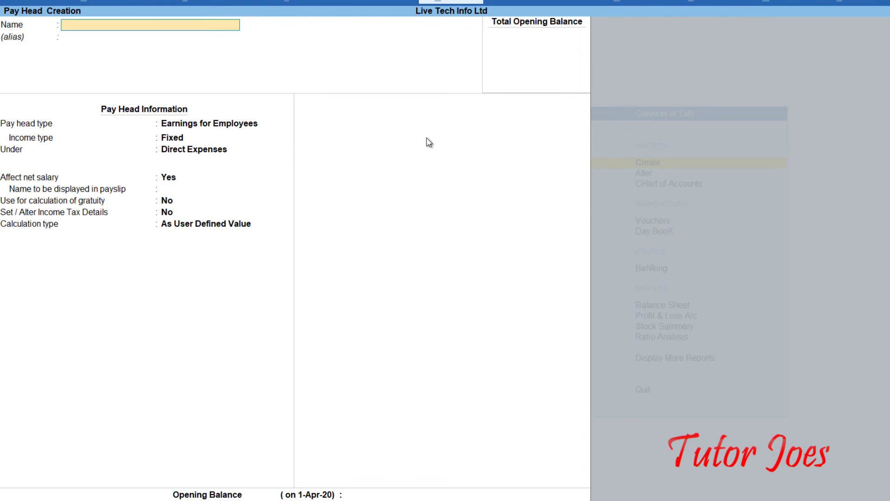
Name the pay head Public Provident Fund, a Deductions From Employees head under Current Liabilities.
type("Public Provident Fund")
key("Return")
key("Return")
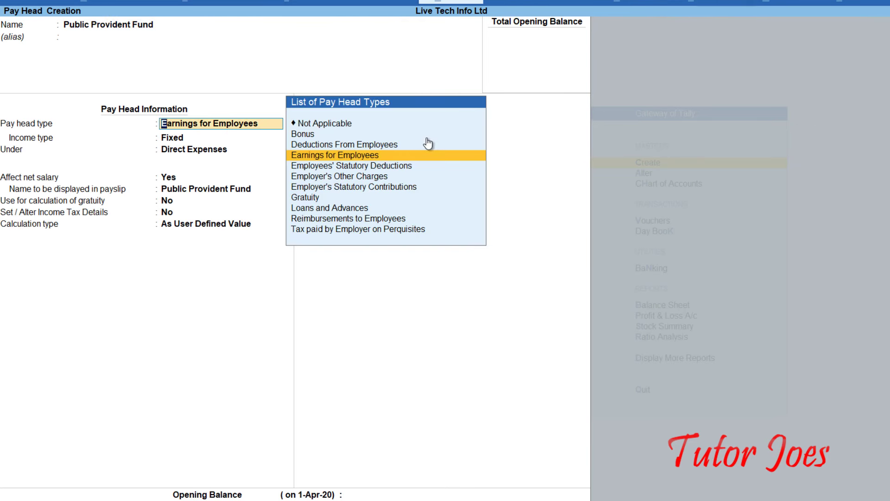
key("Up")
key("Return")
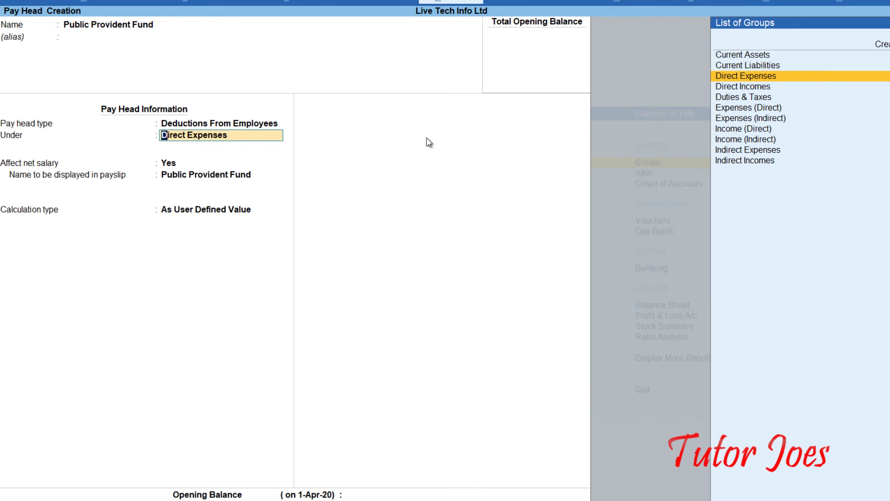
key("Up")
key("Return")
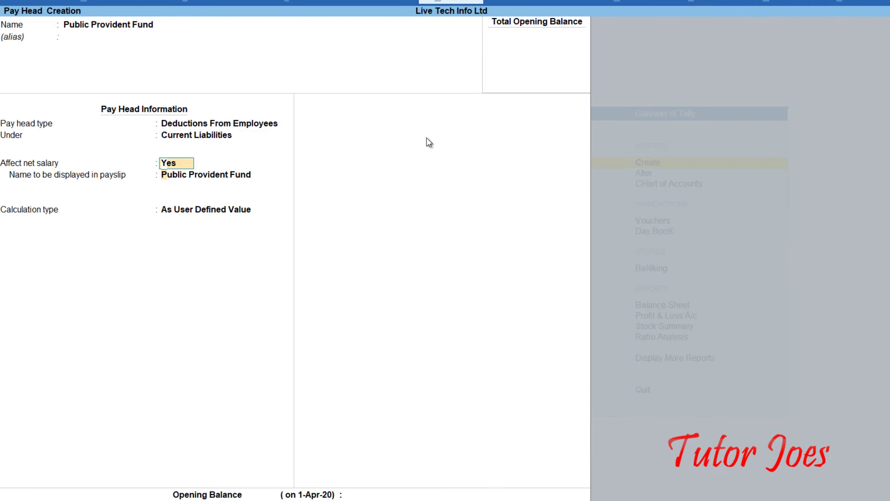
key("Return")
key("Return")
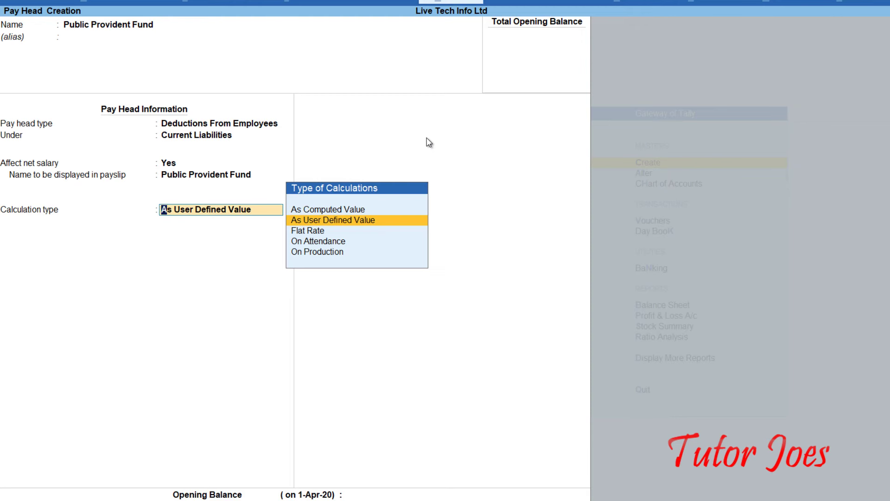
Set it As Computed Value with Normal Rounding limit 1, on a Basic Pay formula.
key("Up")
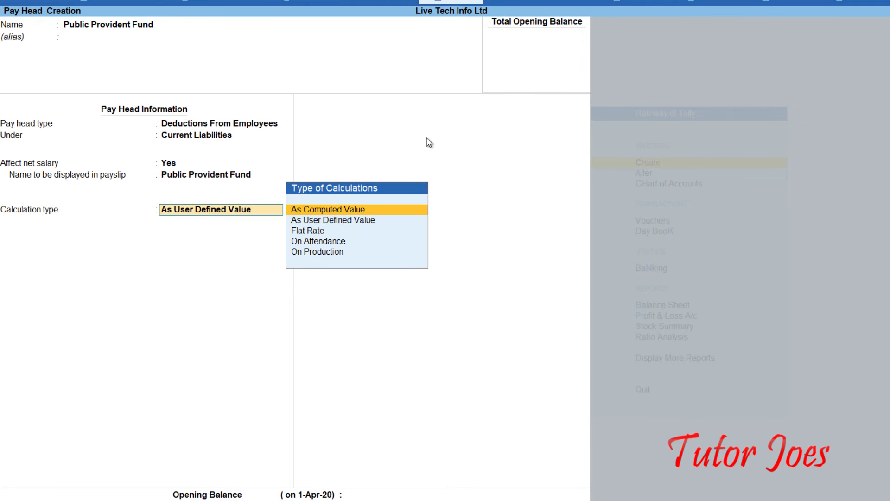
key("Return")
key("Return")
key("Down")
key("Down")
key("Return")
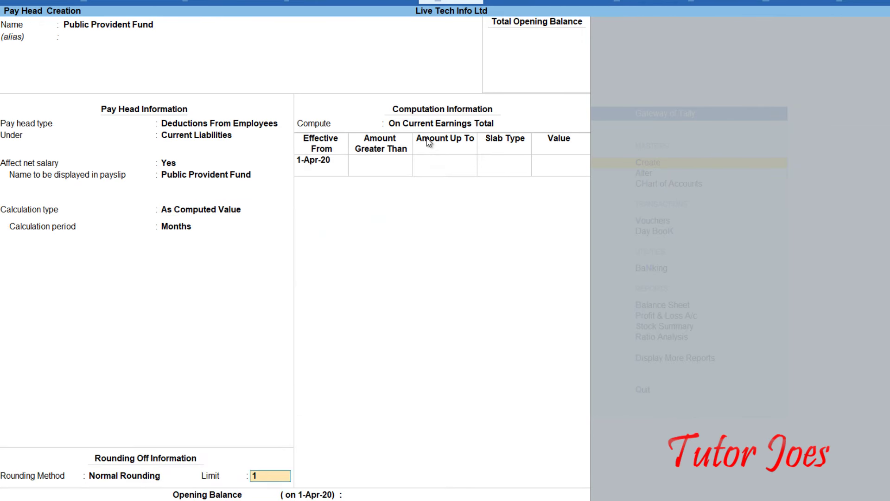
key("Return")
key("Down")
key("Down")
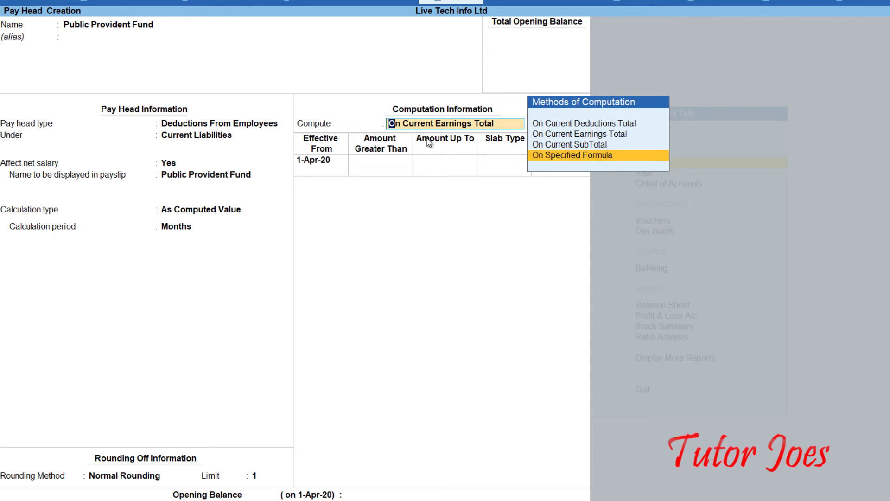
key("Return")
key("Down")
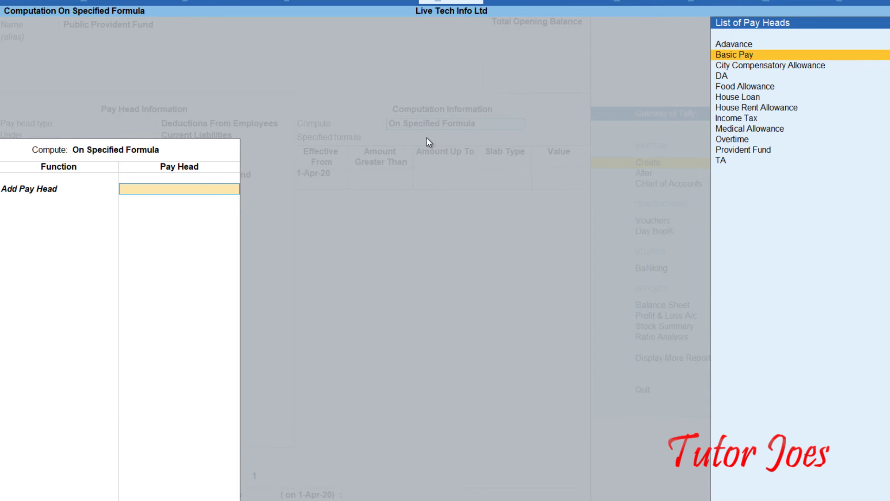
key("Return")
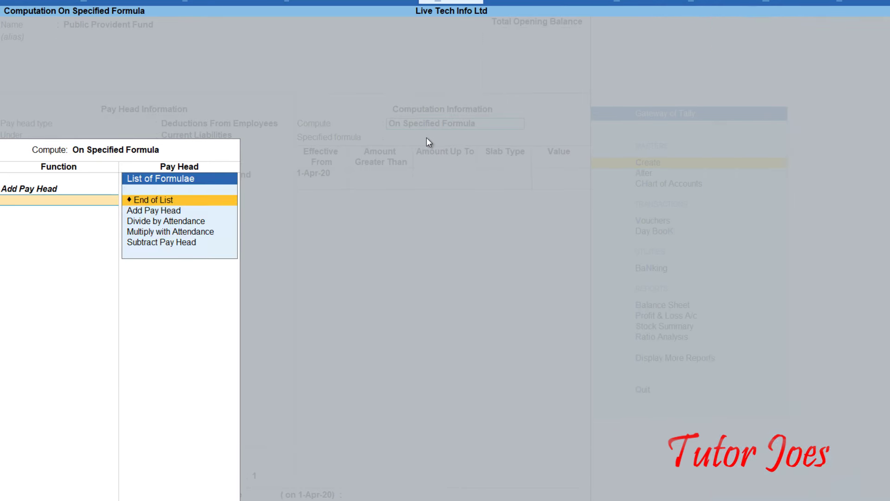
key("Return")
key("Return")
key("Return")
key("Return")
key("Return")
key("Return")
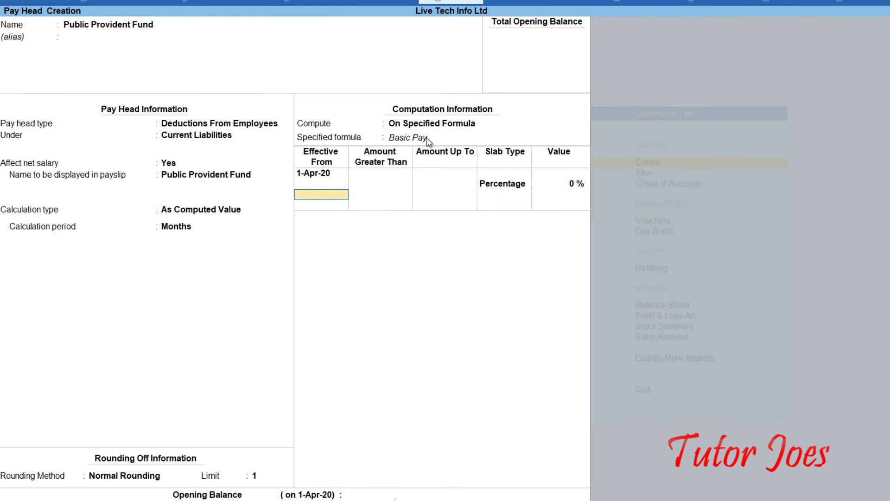
key("Return")
key("Return")
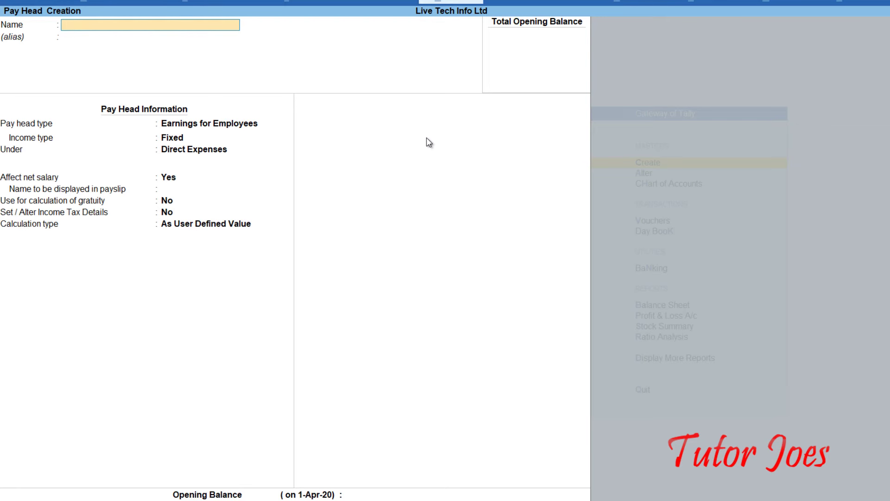
Quit Pay Head Creation and the Create list, then go to Alter masters.
key("Escape")
key("y")
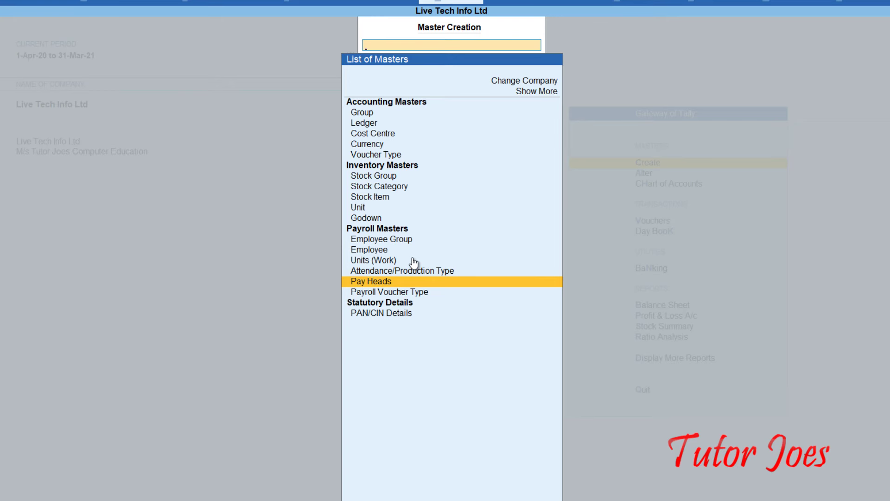
key("Escape")
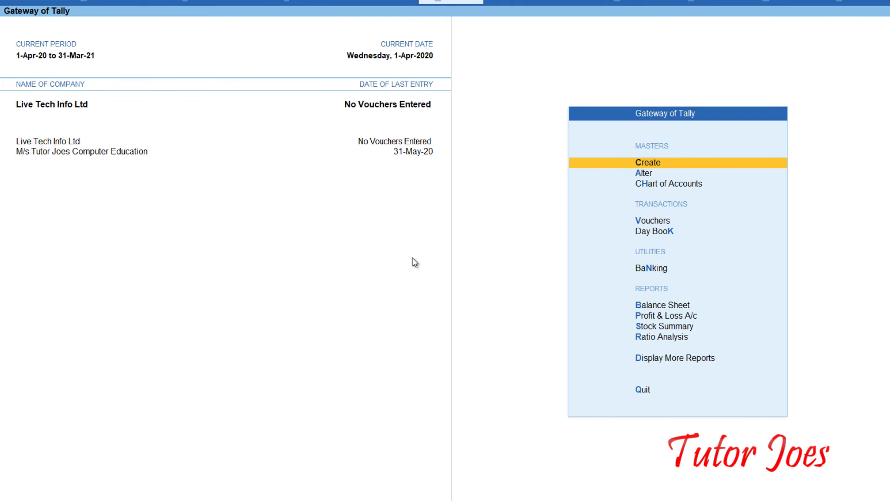
key("Down")
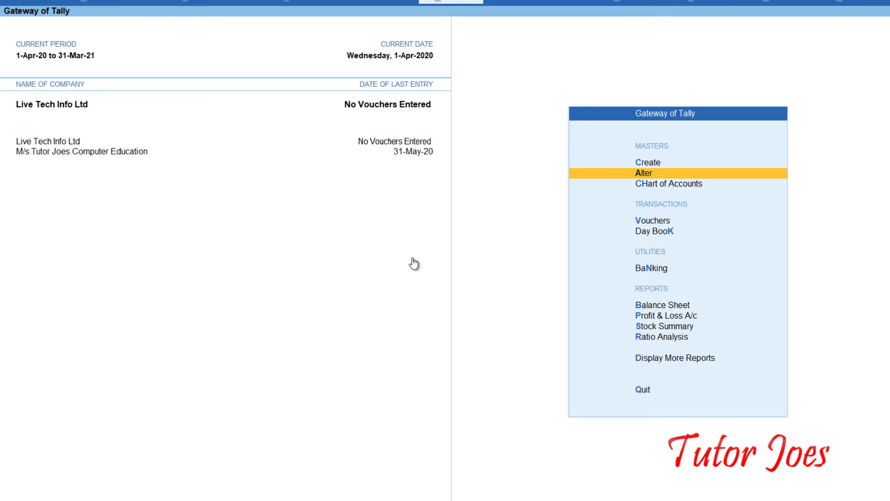
key("Return")
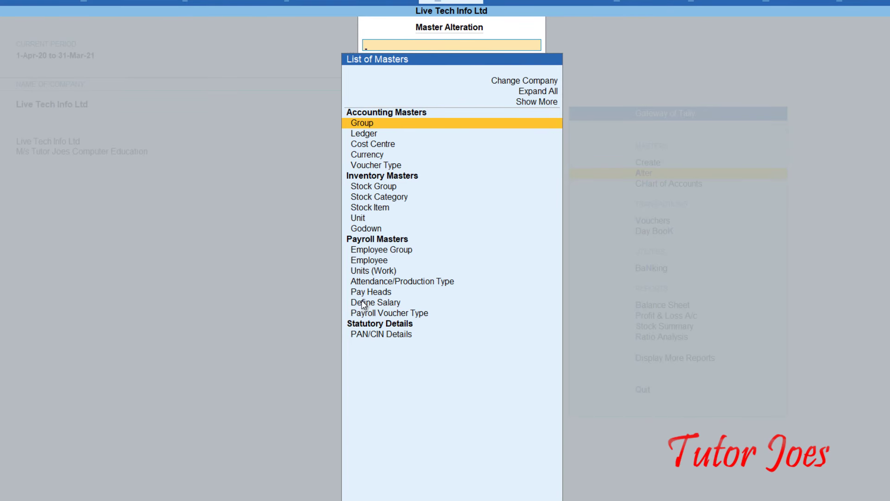
Under Define Salary, select the Administrative Department employee for salary alteration.
left_click(363, 303)
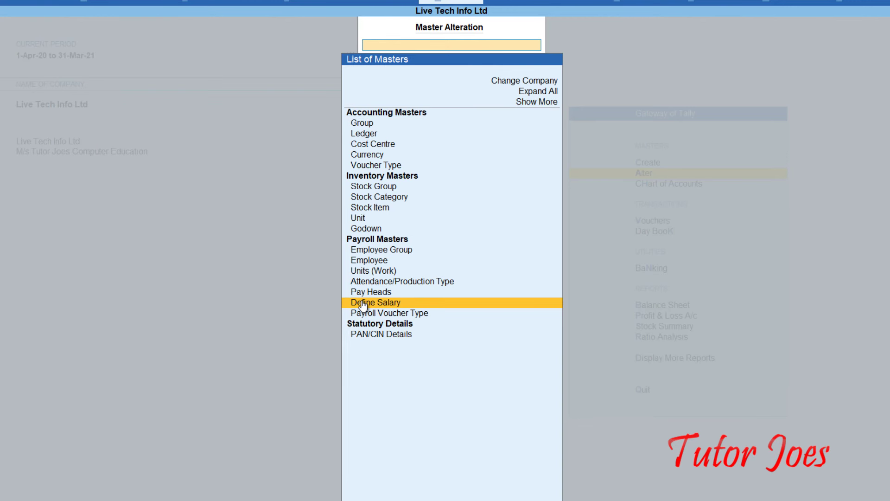
left_click(363, 304)
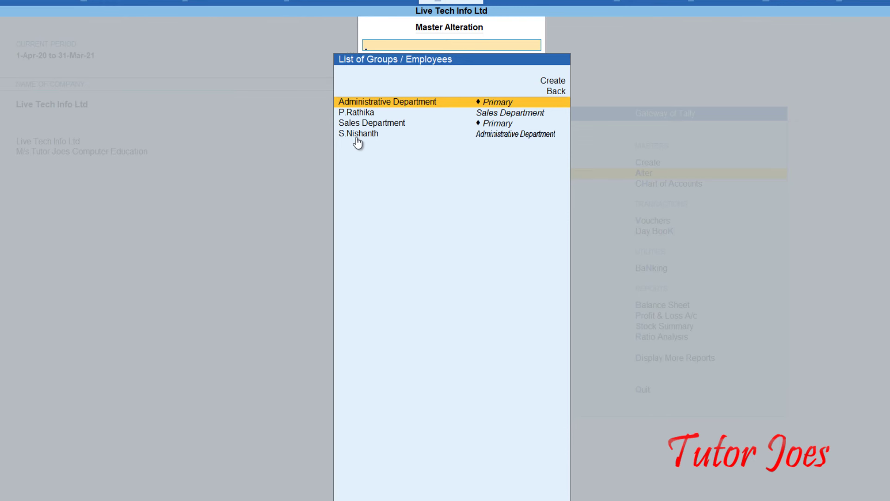
key("Down")
key("Down")
key("Down")
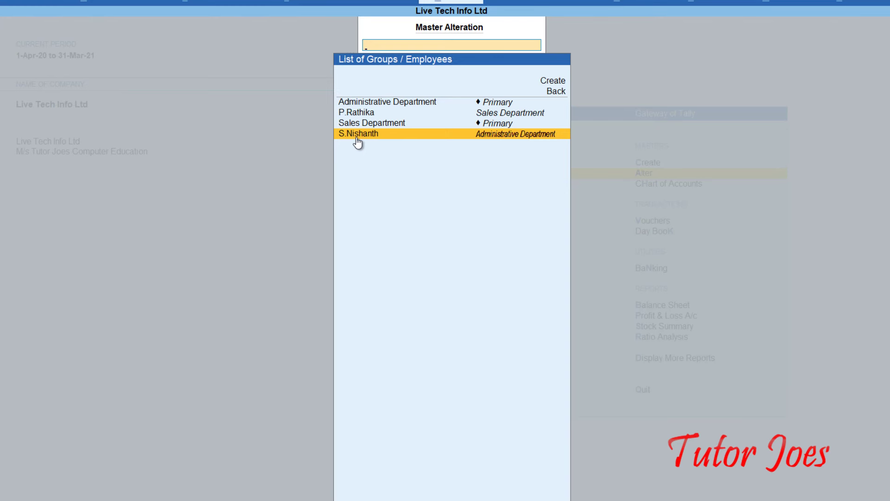
key("Return")
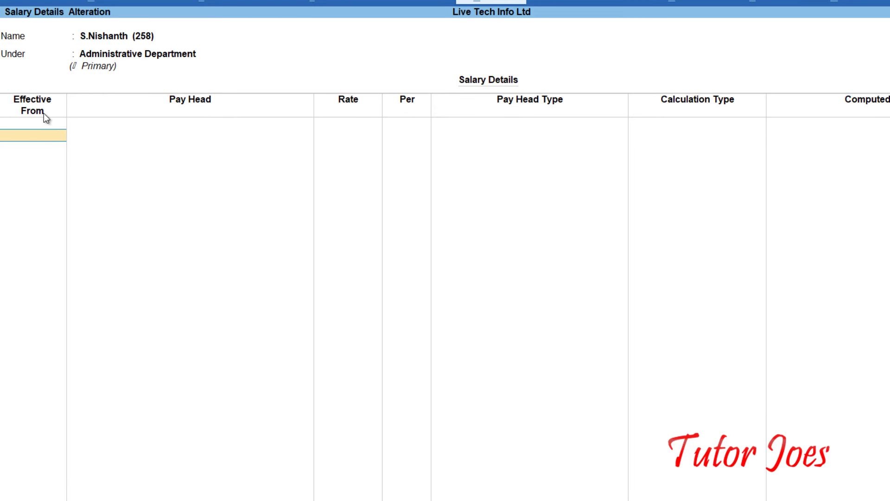
Set salary effective 1-Jun-03 with Basic Pay 35,000 monthly, and add DA.
type("1-6-2003")
key("Return")
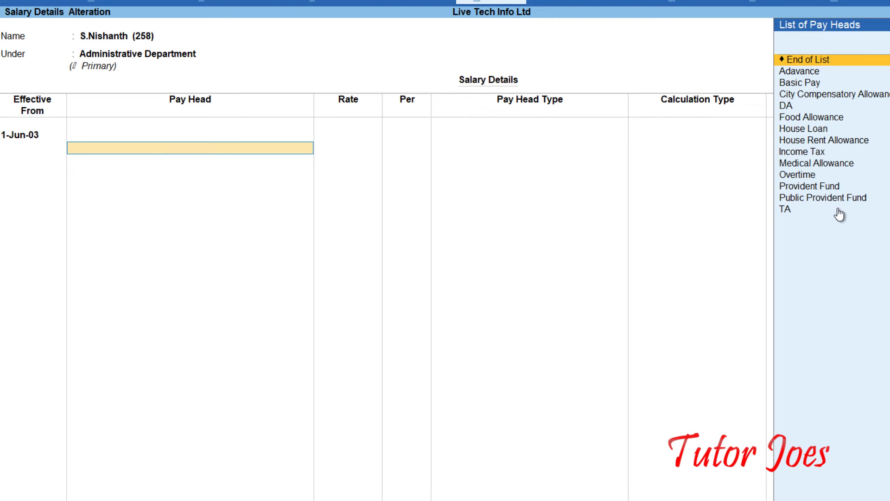
key("Down")
key("Down")
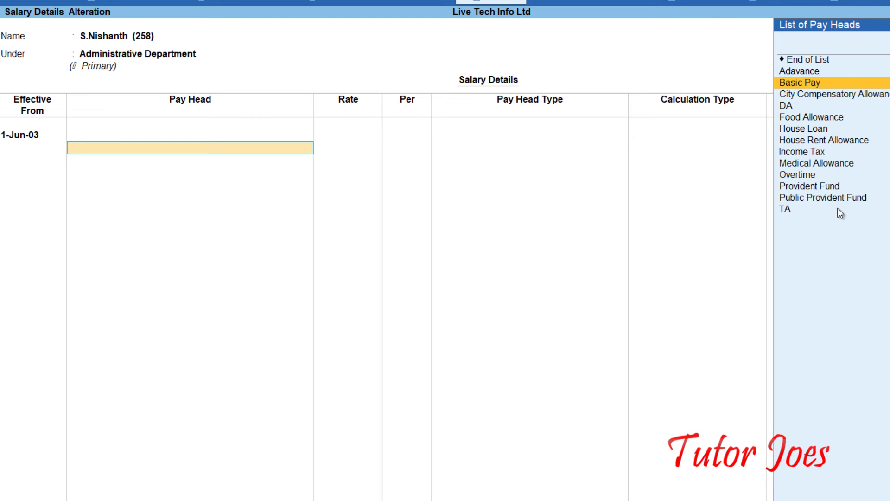
key("Return")
type("35000")
key("Return")
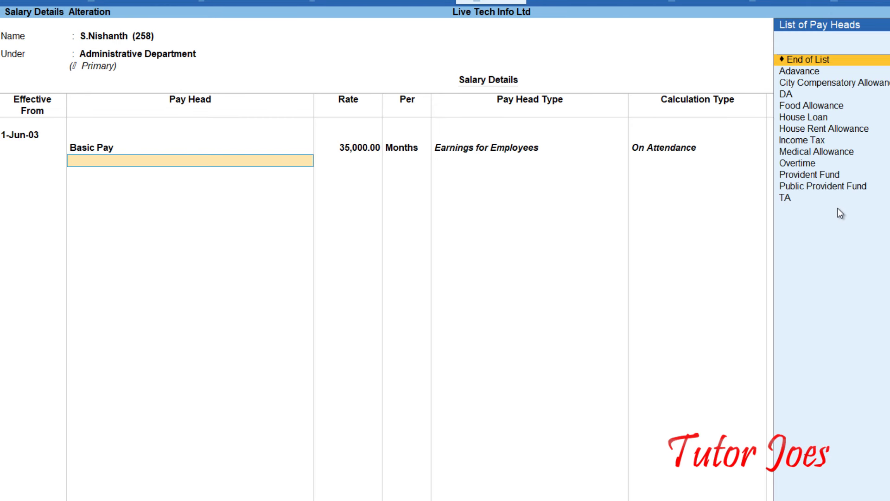
key("Down")
key("Down")
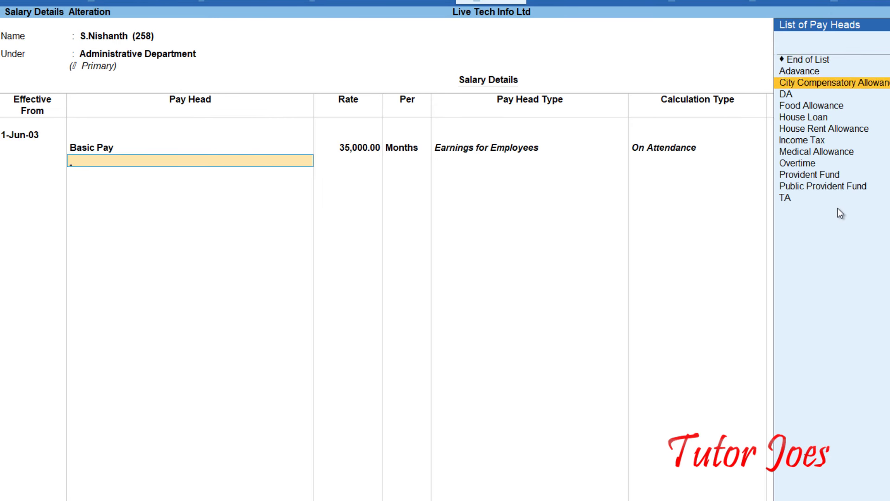
key("Down")
key("Return")
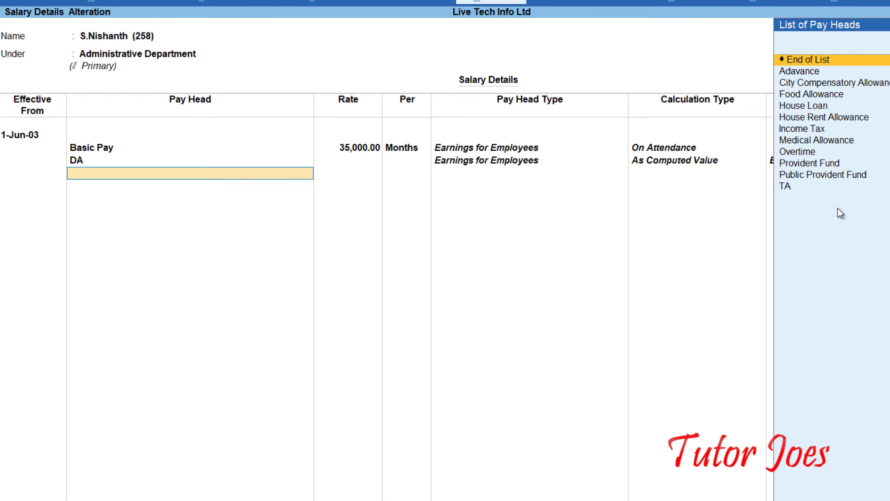
Enable Allow to Override Slab Percentage and give DA a 40% rate.
key("F12")
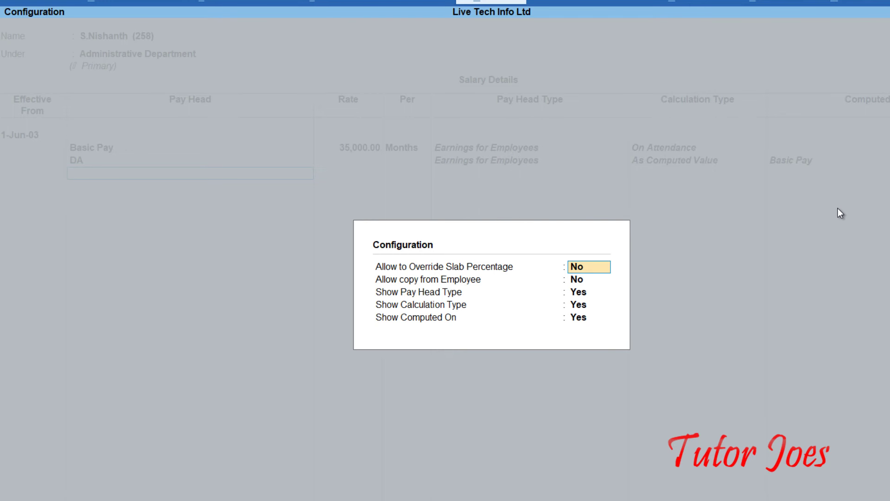
type("yes")
key("Return")
key("Return")
key("Return")
key("Return")
key("Return")
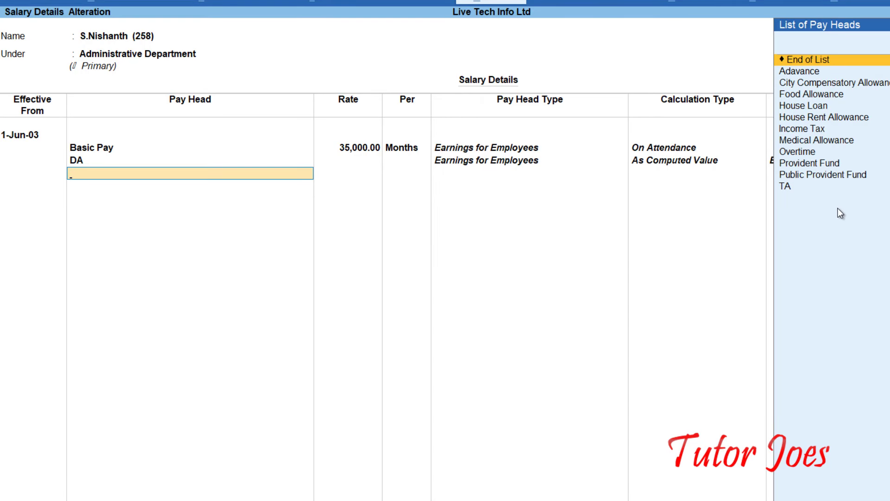
key("Return")
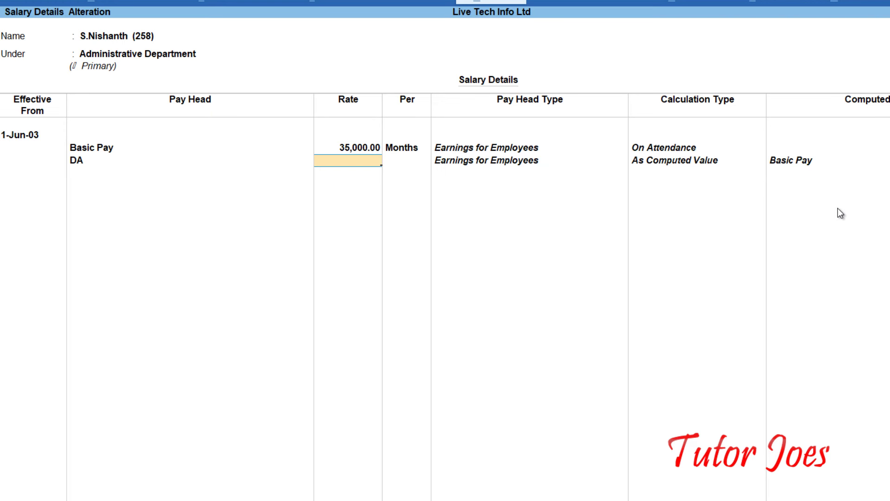
type("40")
key("Return")
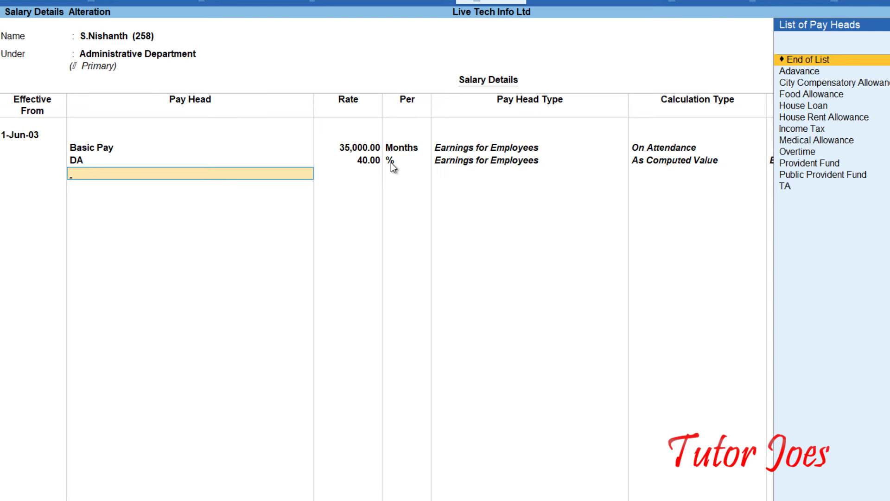
Add TA, Medical Allowance 1,000, Adavance 1,500 and Food Allowance 1,300 monthly.
type("Ta")
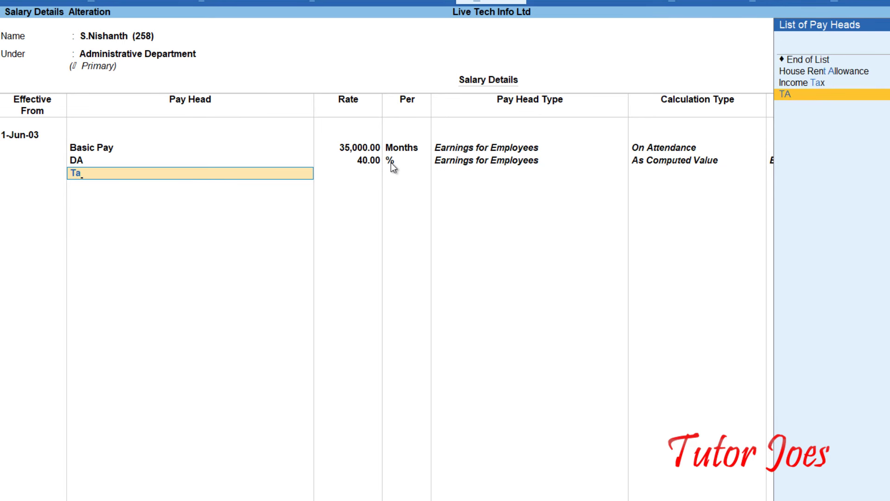
key("Return")
key("Return")
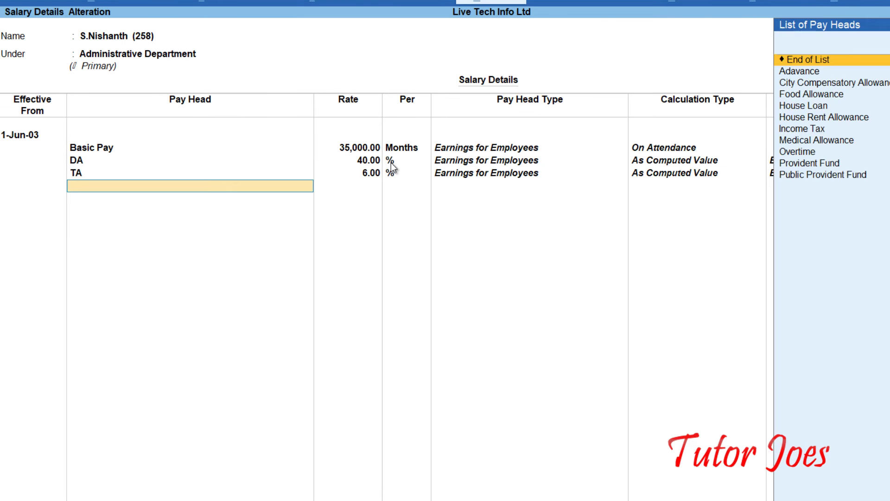
type("Me")
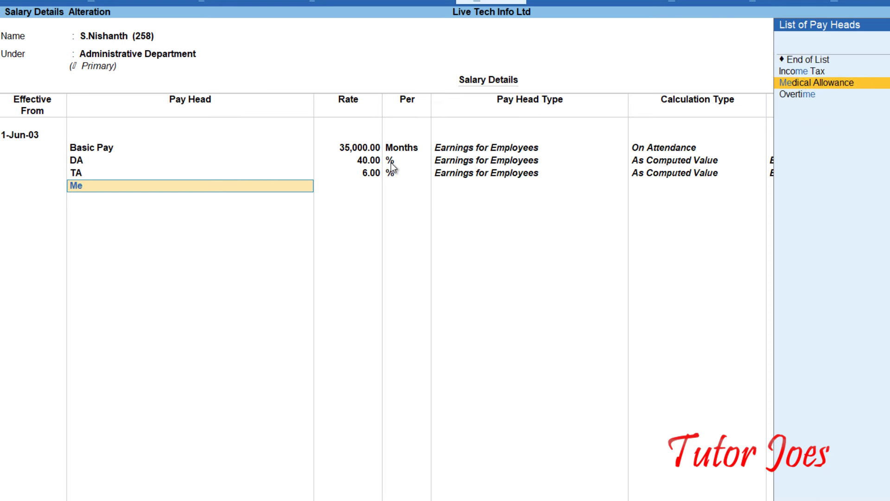
key("Return")
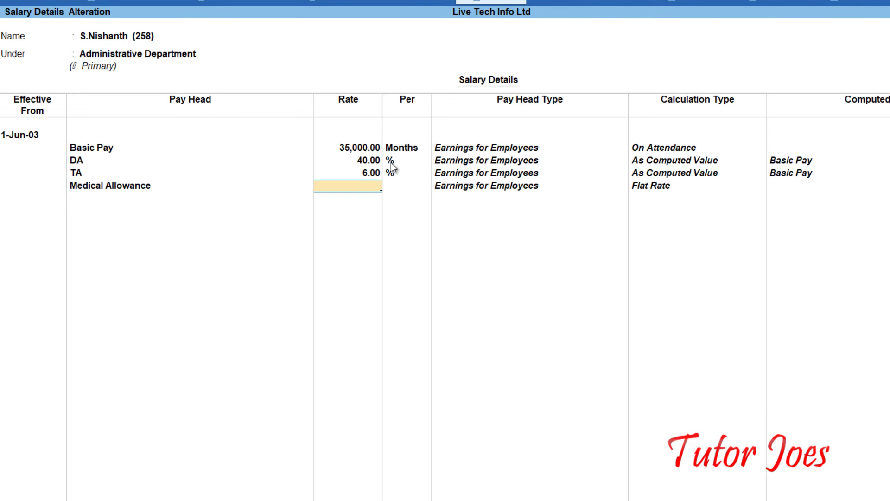
type("1,000")
key("Return")
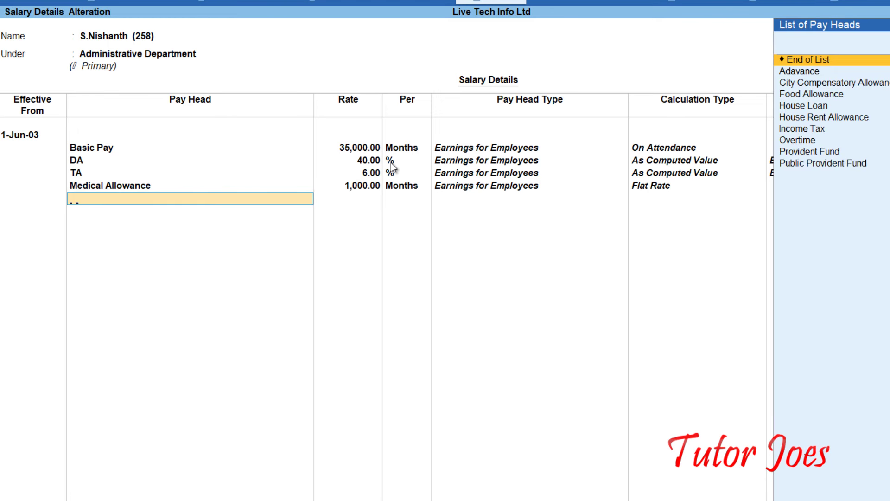
type("Ad")
key("Return")
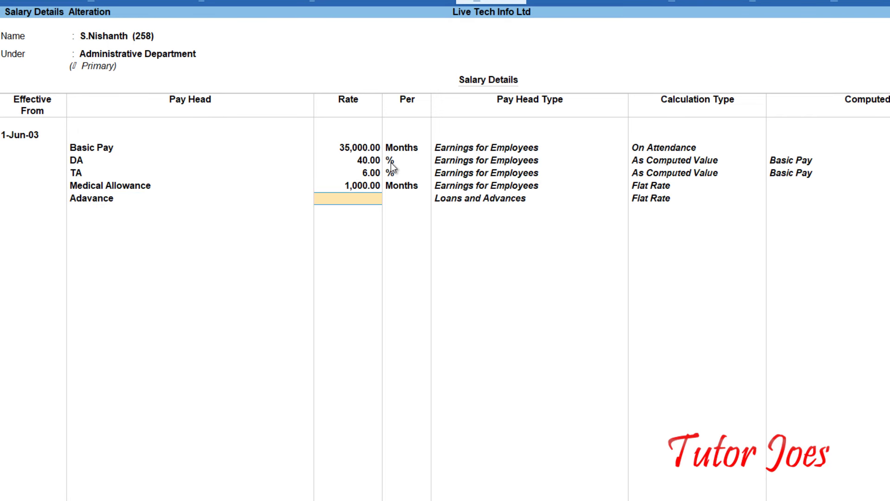
type("1500")
key("Return")
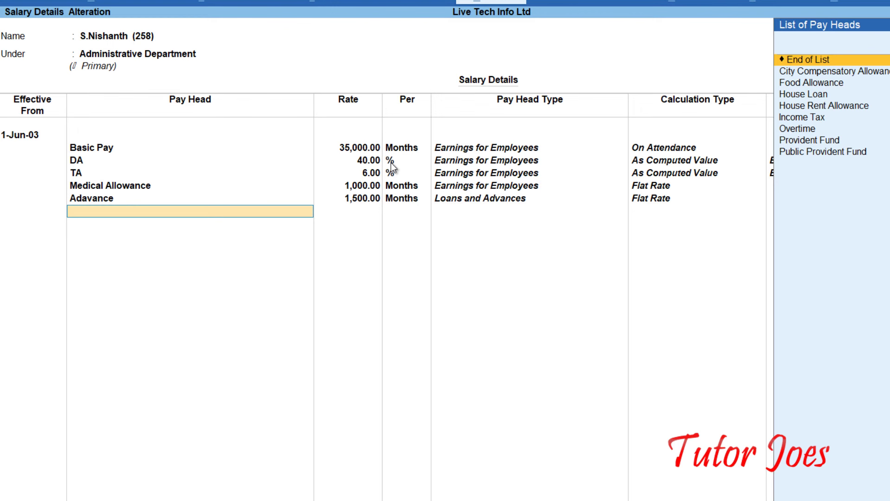
type("F")
key("Return")
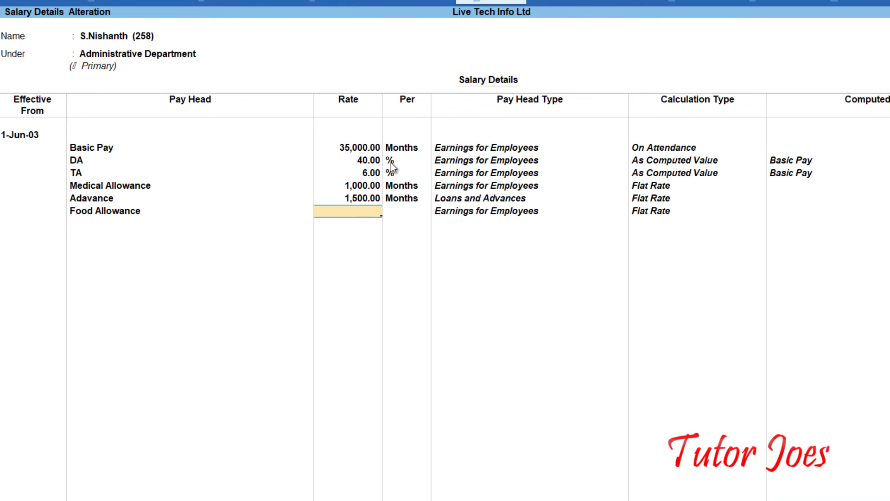
type("1300")
key("Return")
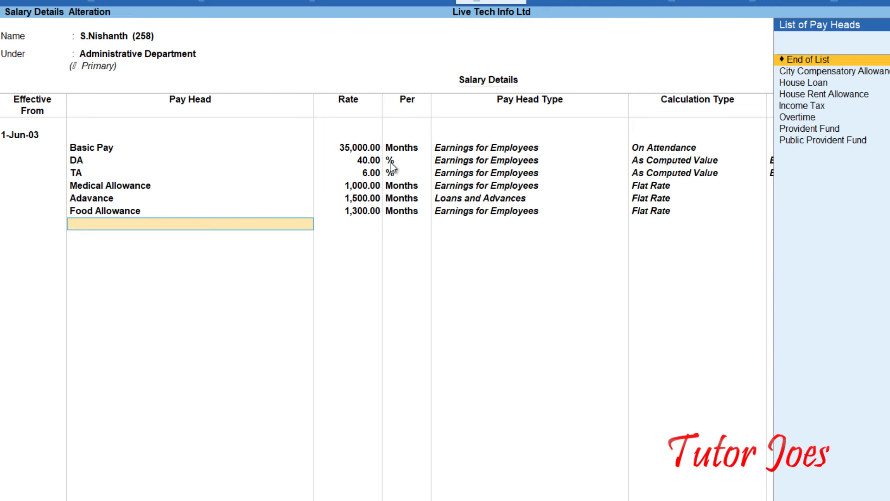
Add House Rent Allowance 15%, Provident Fund 10% and Income Tax 15%.
type("H")
key("Down")
key("Down")
key("Return")
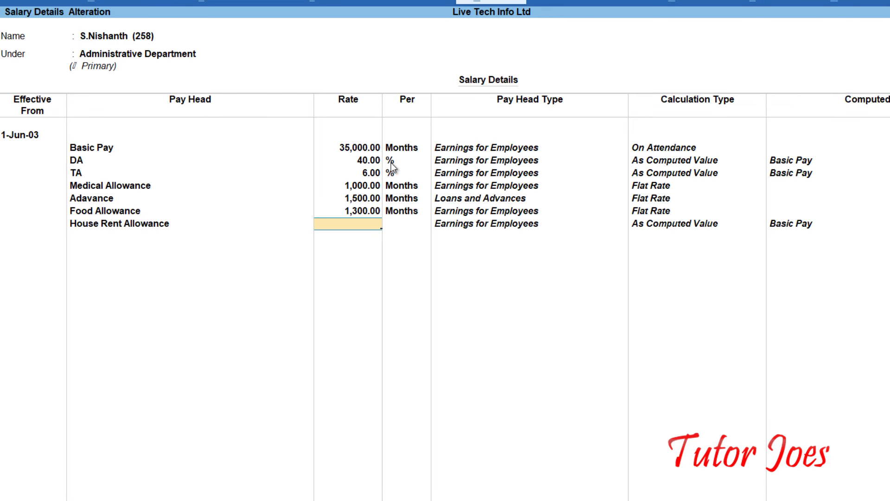
type("15")
key("Return")
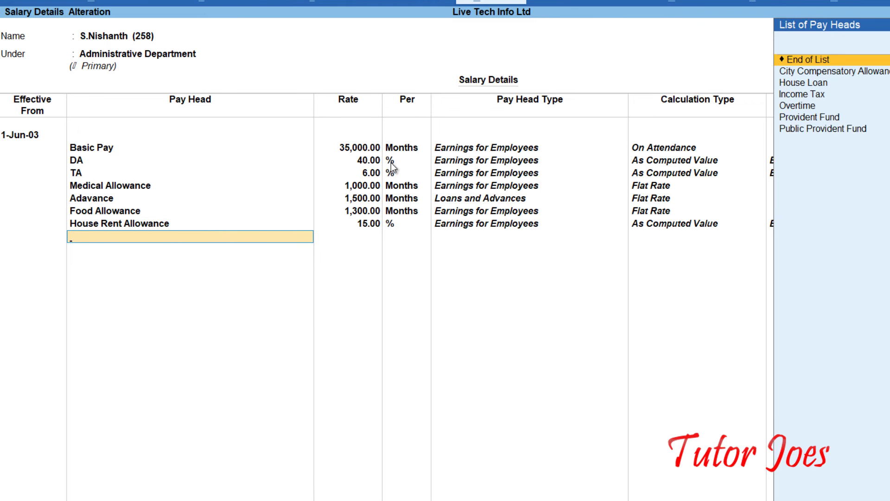
type("P")
key("Return")
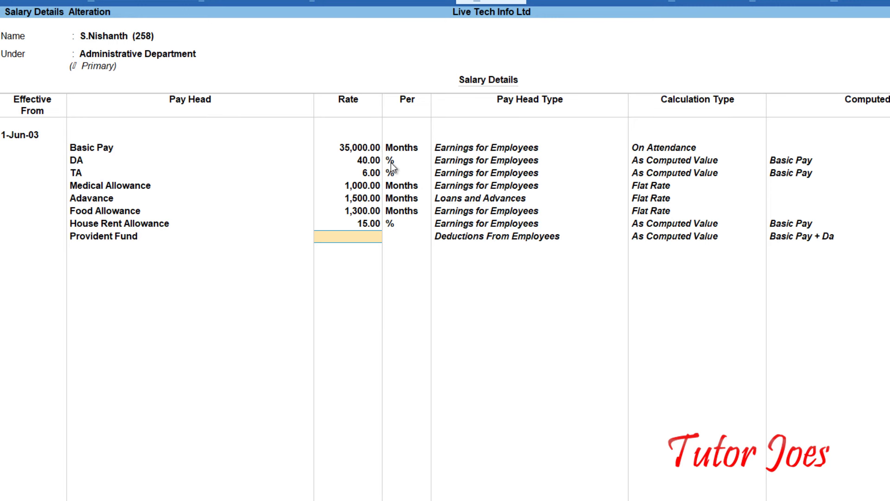
type("10")
key("Return")
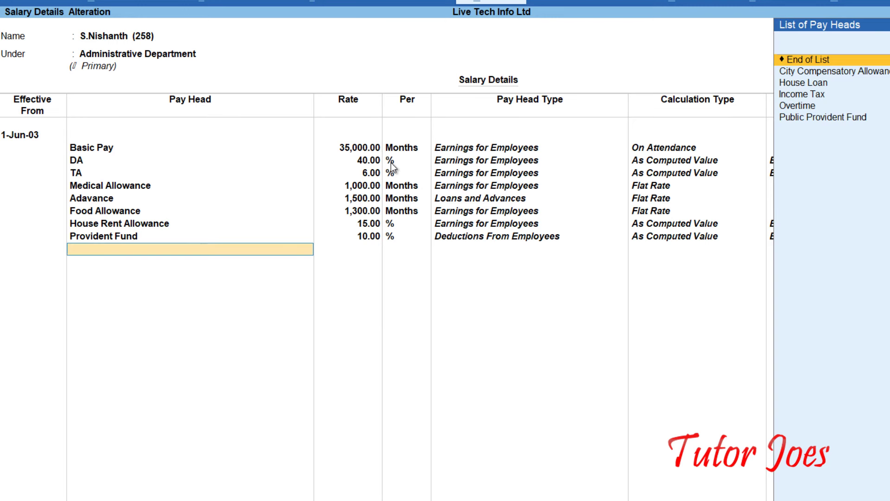
type("In")
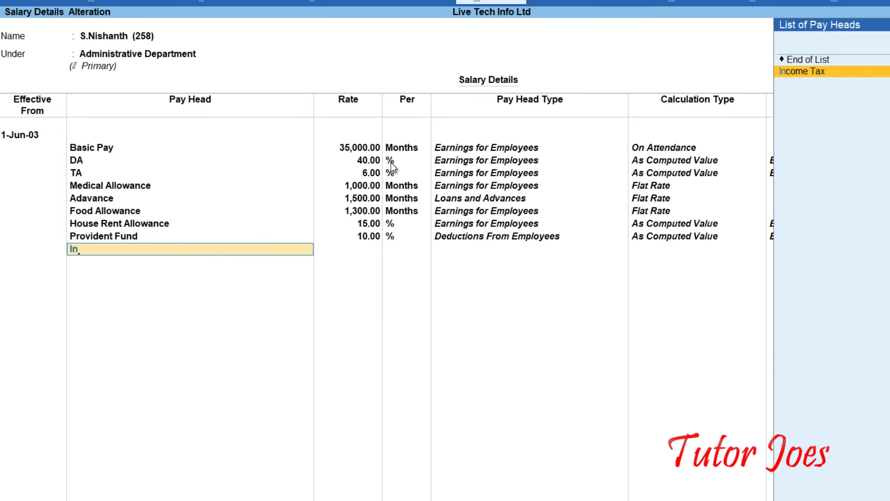
key("Return")
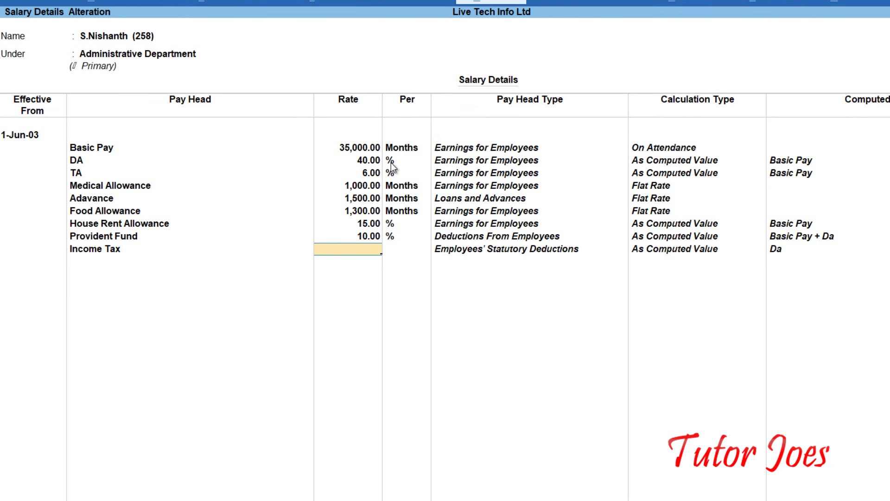
type("15")
key("Return")
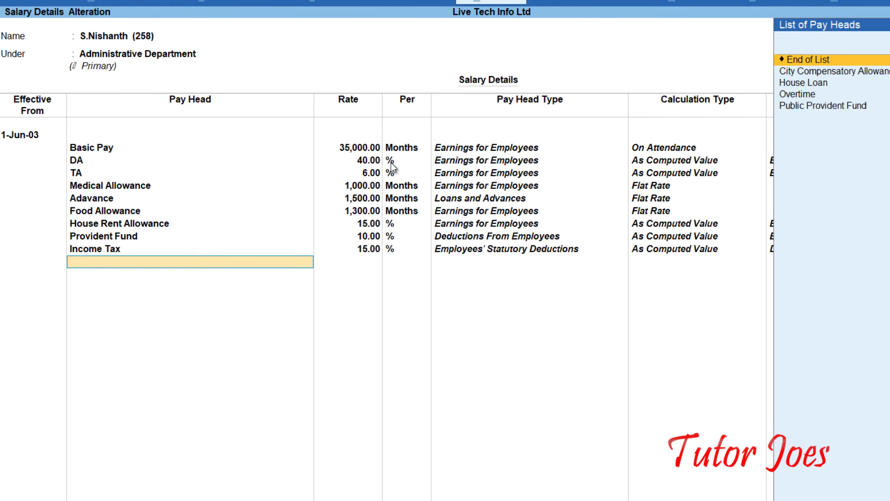
Add House Loan 700 and Overtime 50 monthly, then save the salary details.
type("H")
key("Return")
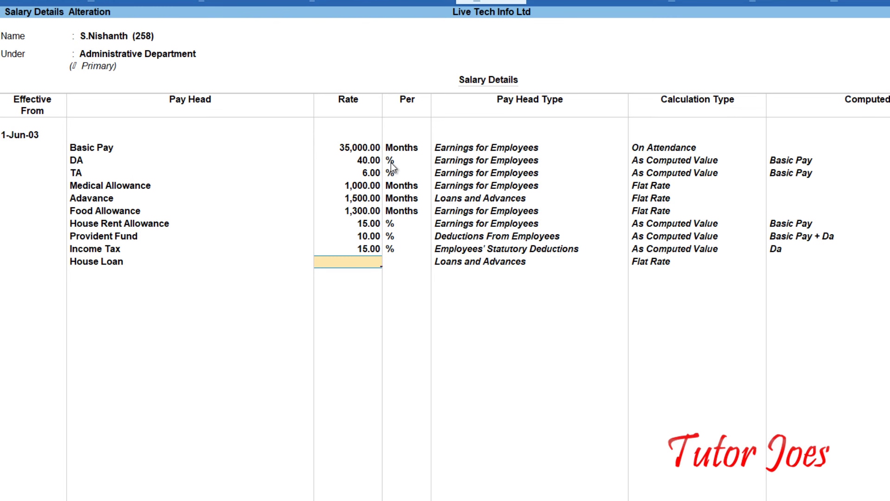
type("700")
key("Return")
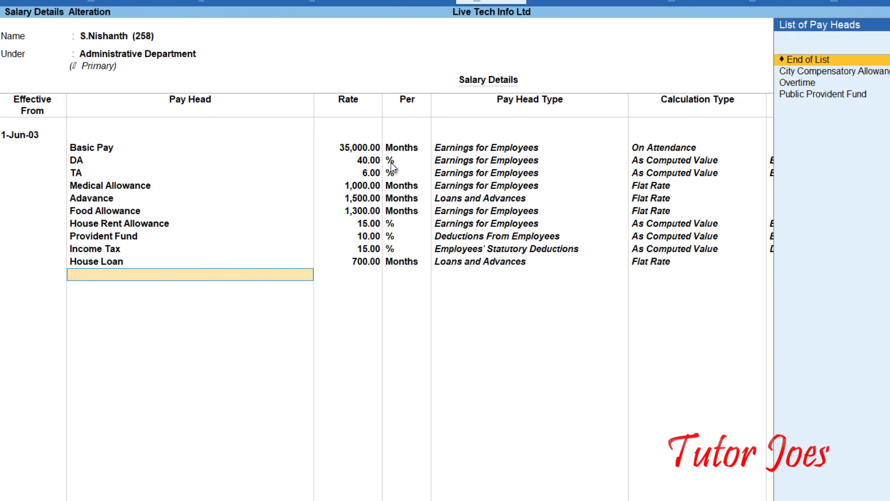
type("Ov")
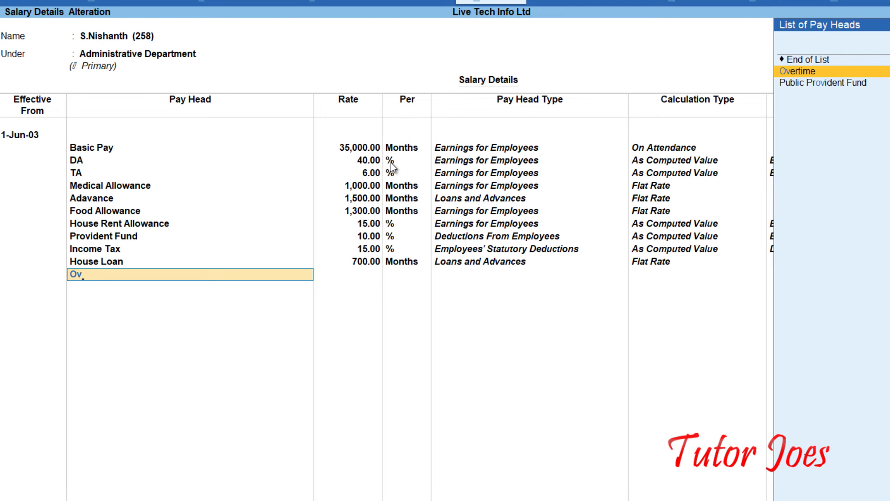
key("Return")
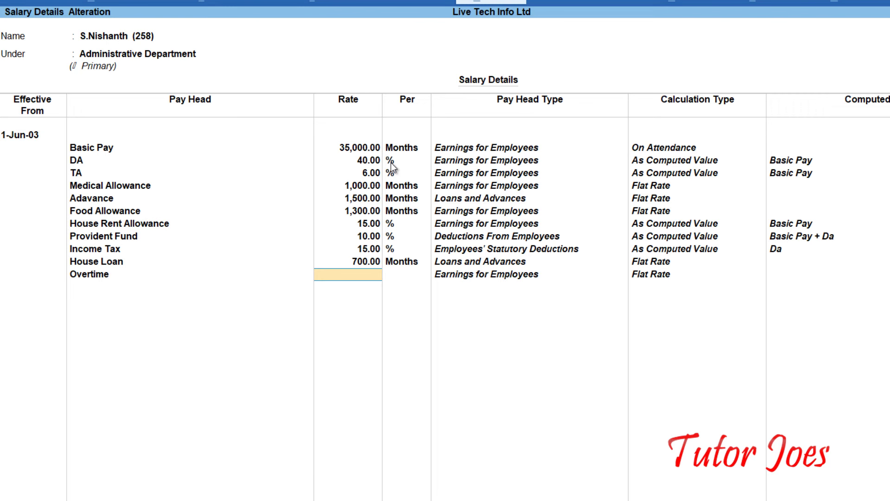
type("50")
key("Return")
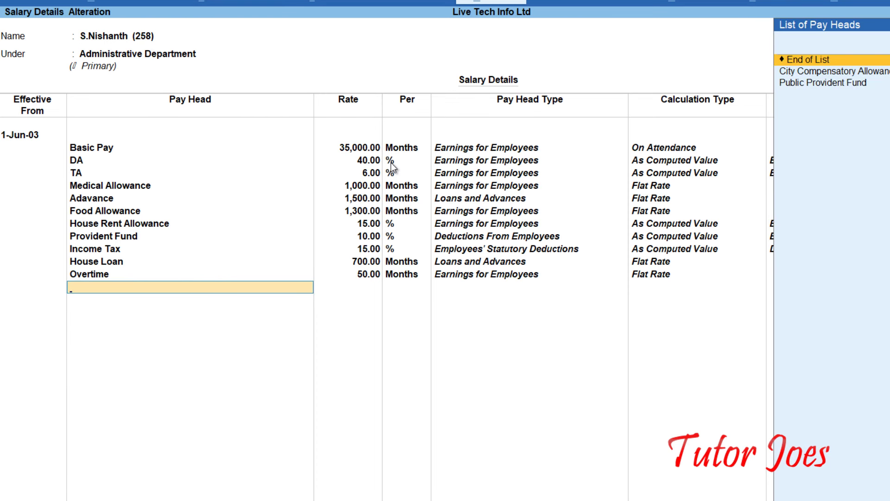
key("Return")
key("Return")
key("Return")
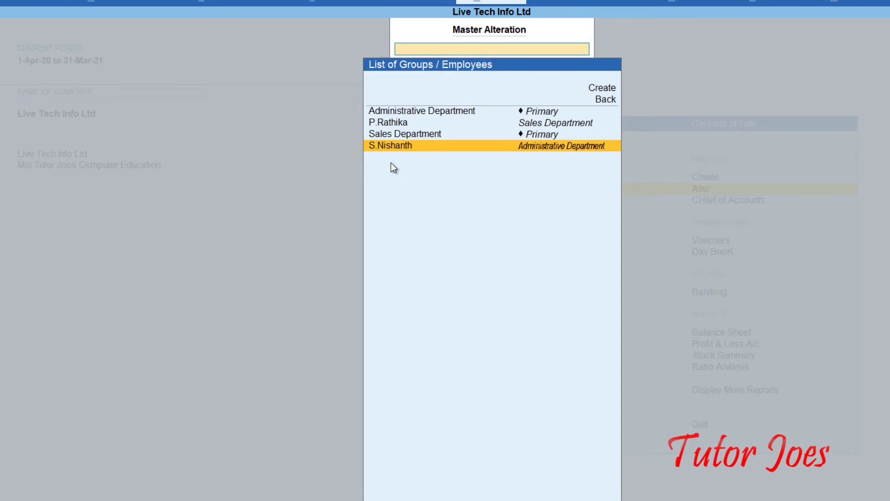
Open the Sales Department employee's salary details for alteration.
key("Up")
key("Up")
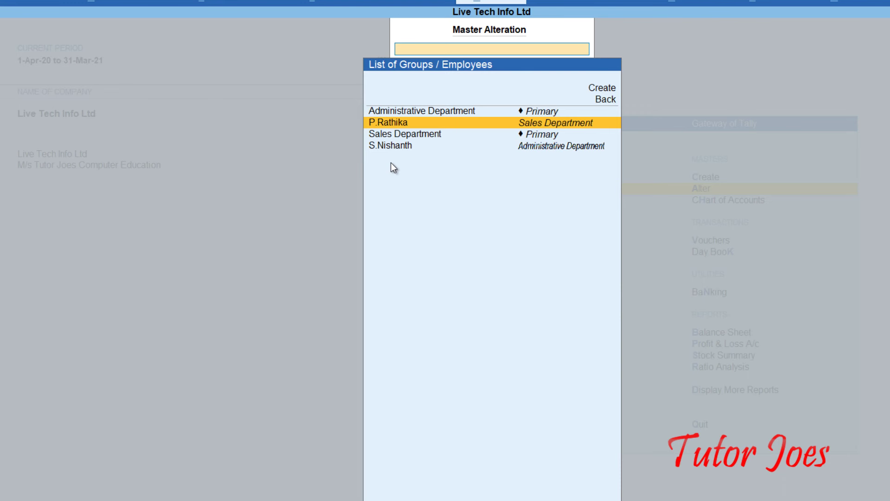
key("Return")
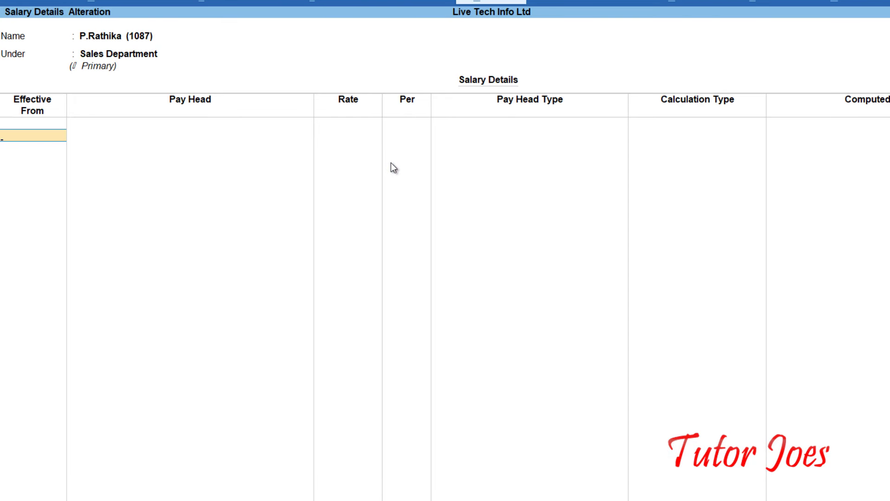
Set the effective date to 1-Aug-12 with Basic Pay 20,000 per month.
type("1")
type("-8-2001")
key("BackSpace")
key("BackSpace")
type("12")
key("Return")
type("Ba")
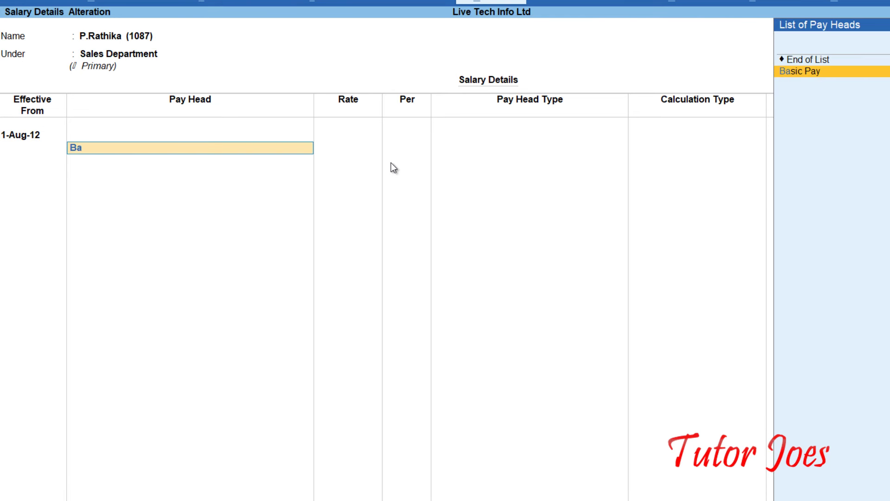
key("Return")
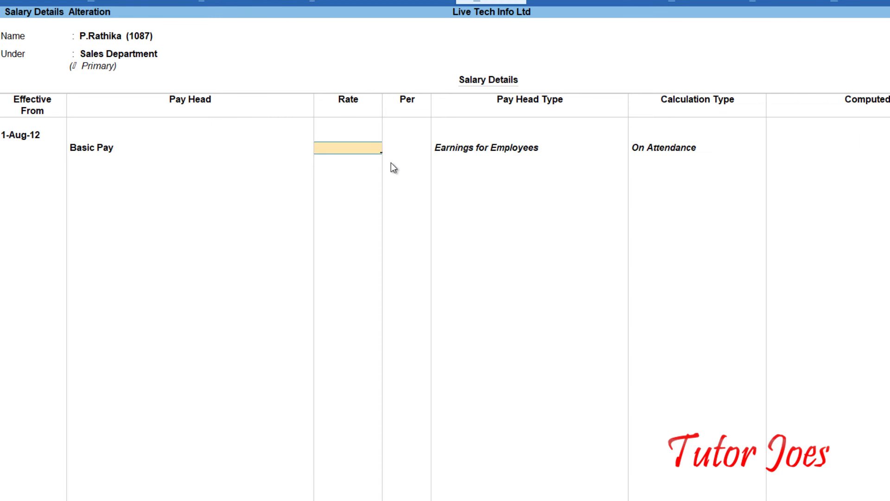
type("20,000")
key("Return")
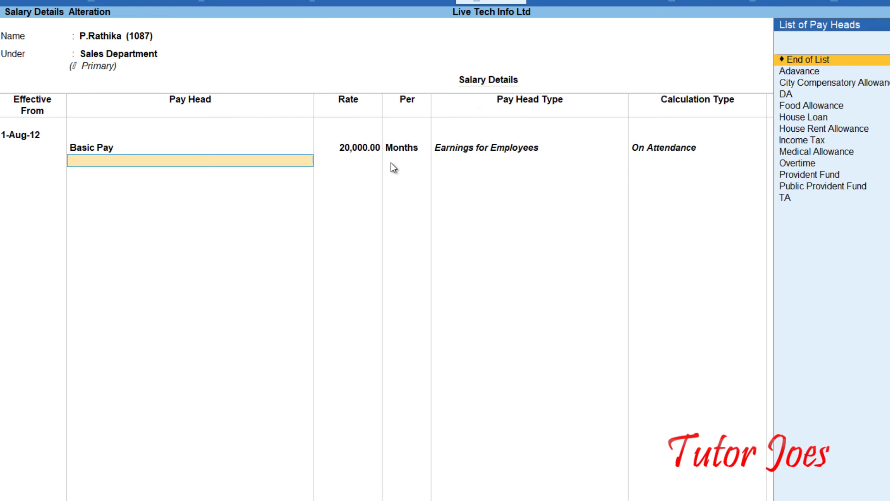
Add DA at 20%, TA at 5% and Medical Allowance at 600 monthly.
type("DA")
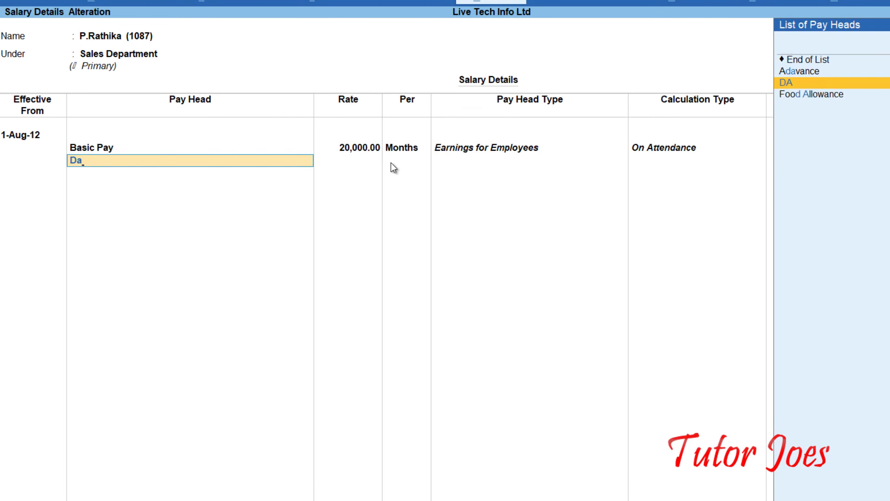
key("Return")
key("Return")
type("T")
key("Return")
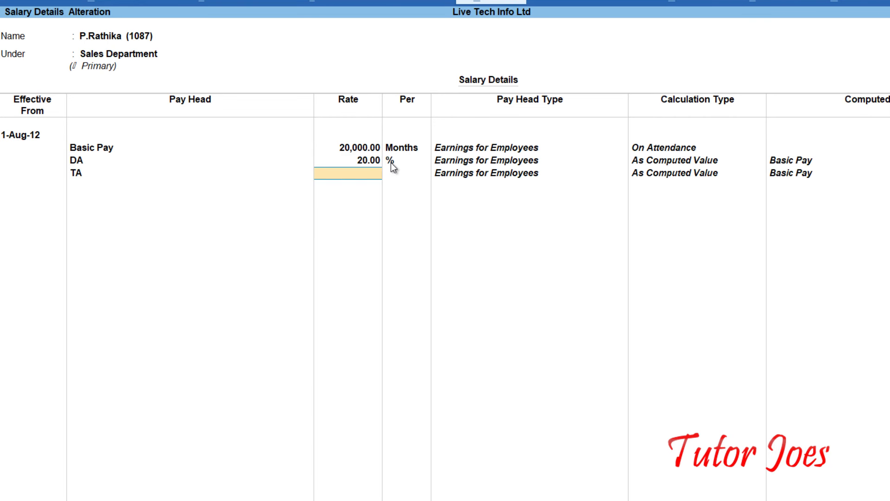
key("Return")
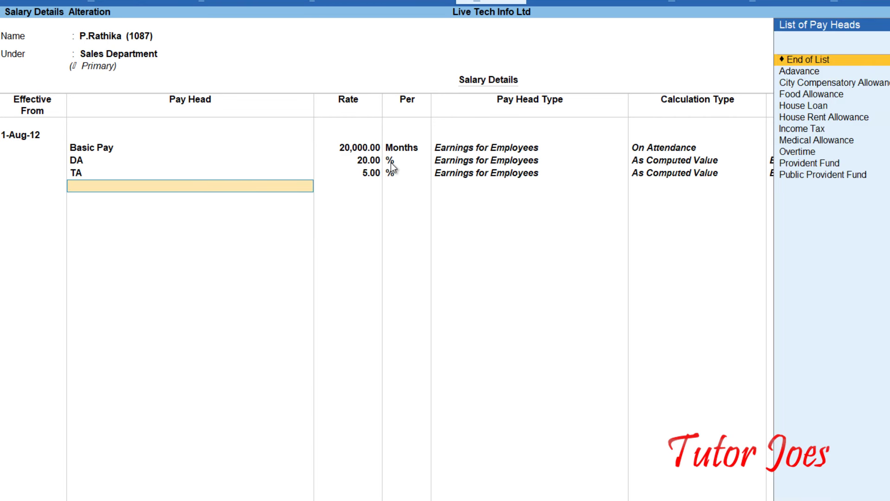
type("M")
key("Return")
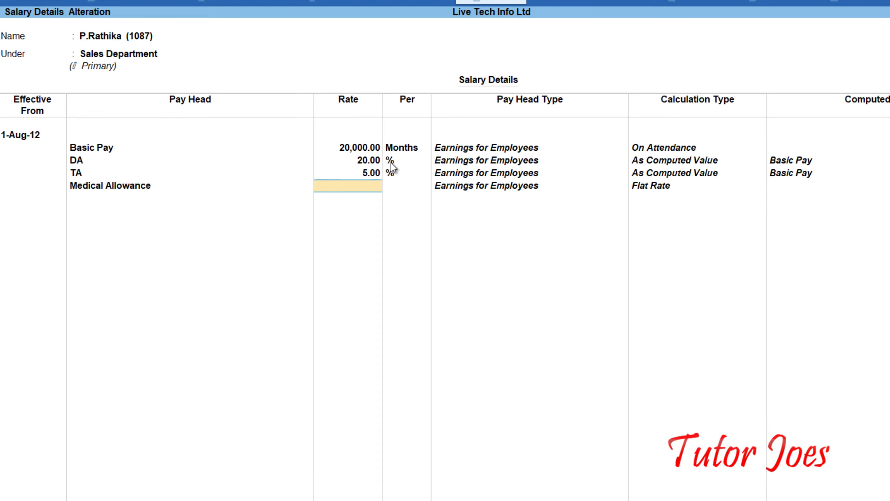
key("Return")
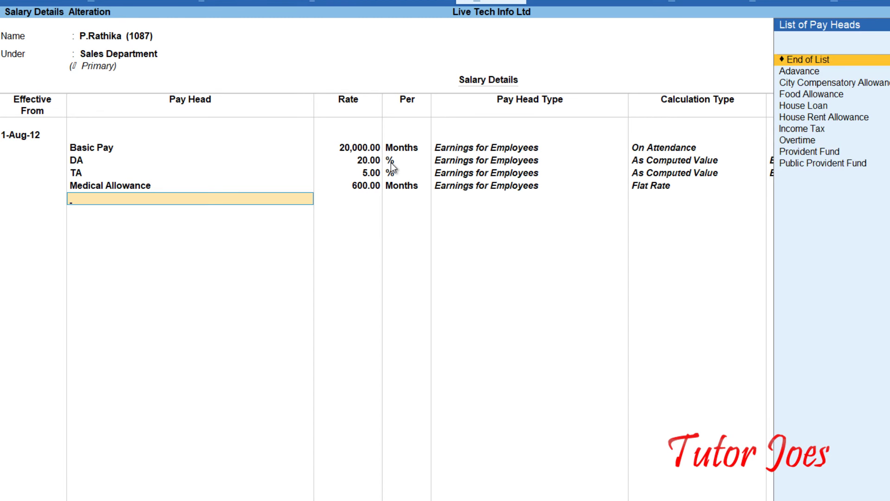
Add the Adavance pay head at 800 and Food Allowance at 700 per month.
type("A")
key("Return")
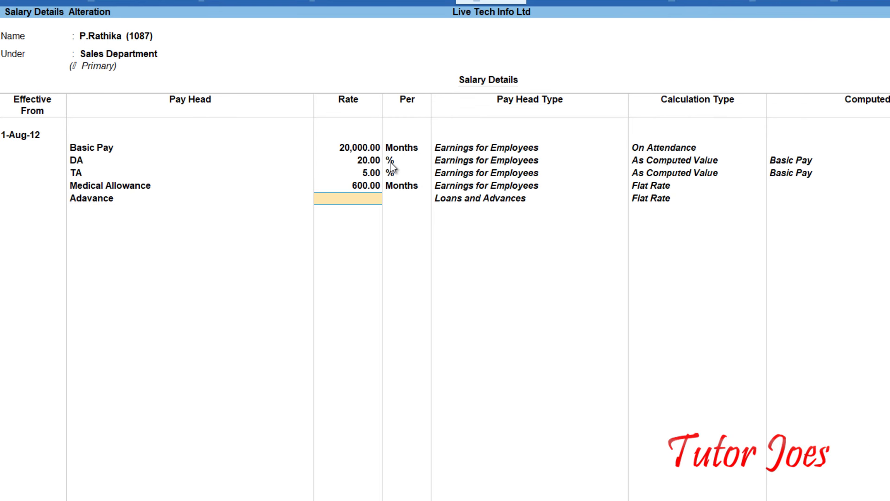
type("800")
key("Return")
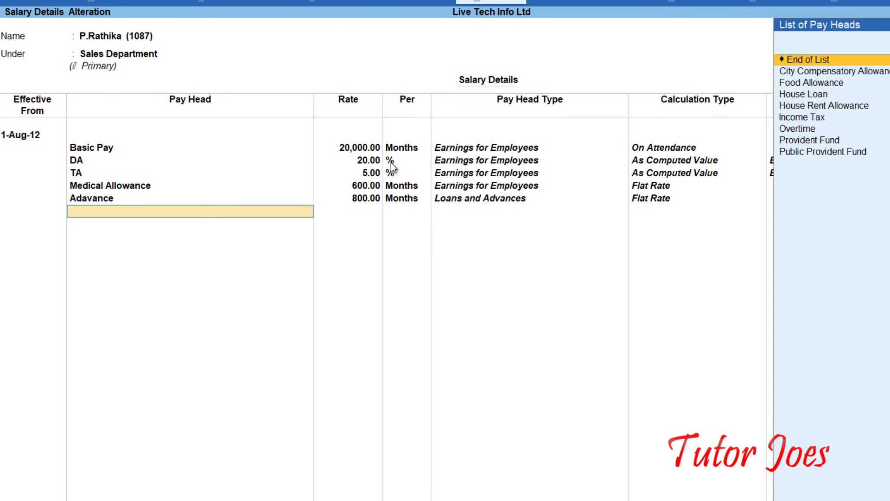
type("Fo")
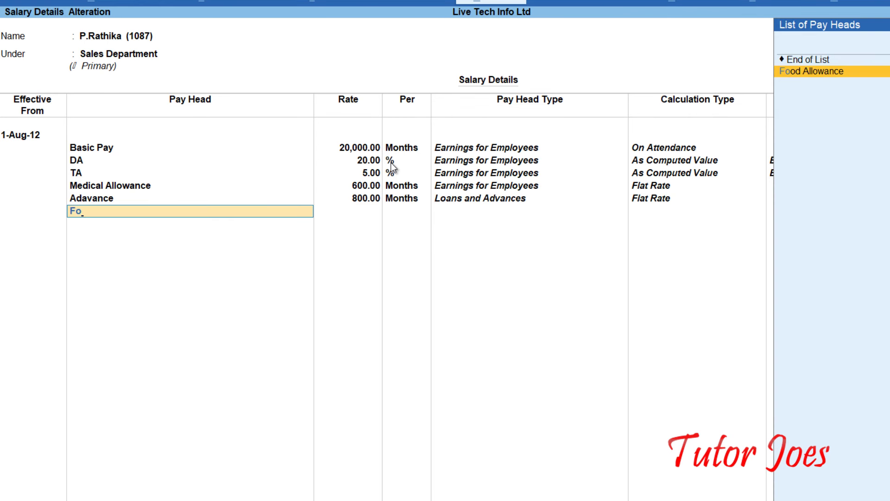
key("Return")
type("700")
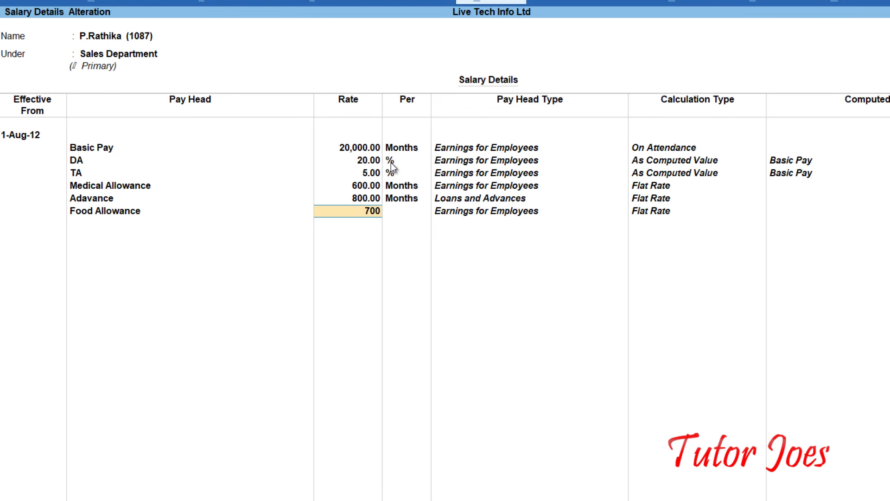
key("Return")
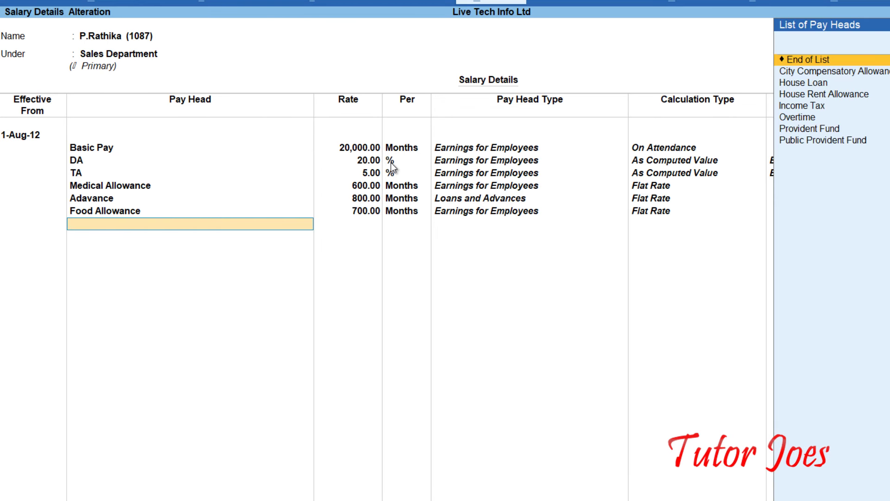
Add House Rent Allowance at 8.5% and Provident Fund at 7%.
type("H")
key("Down")
key("Down")
key("Return")
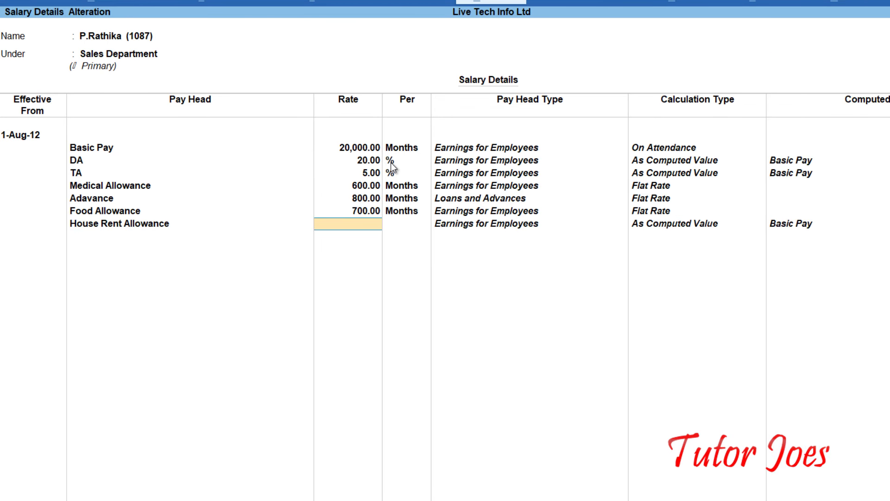
type("8.5")
key("Return")
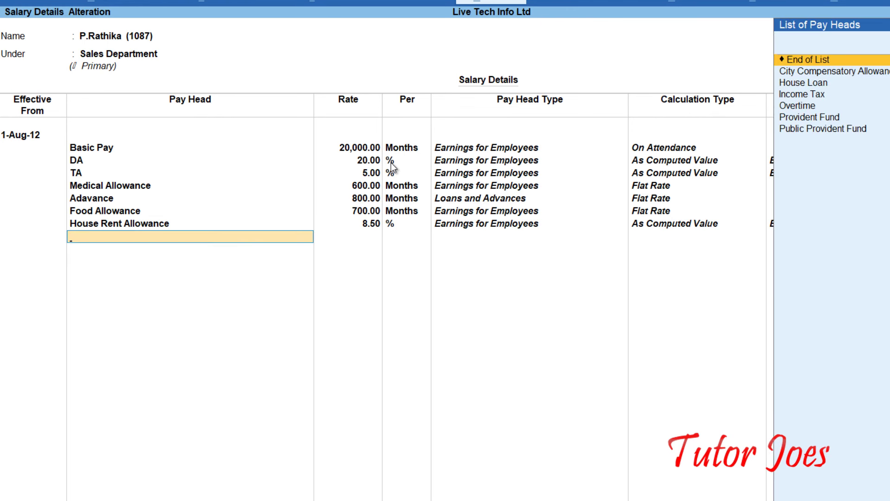
type("P")
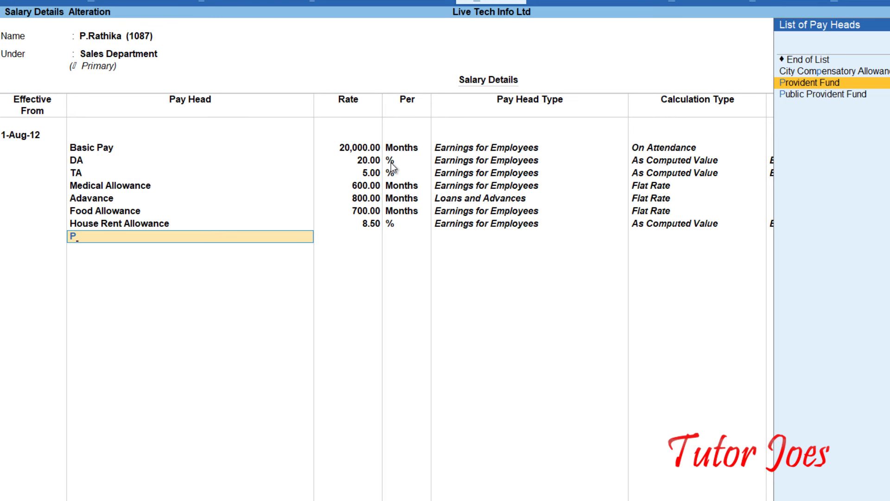
key("Return")
type("7")
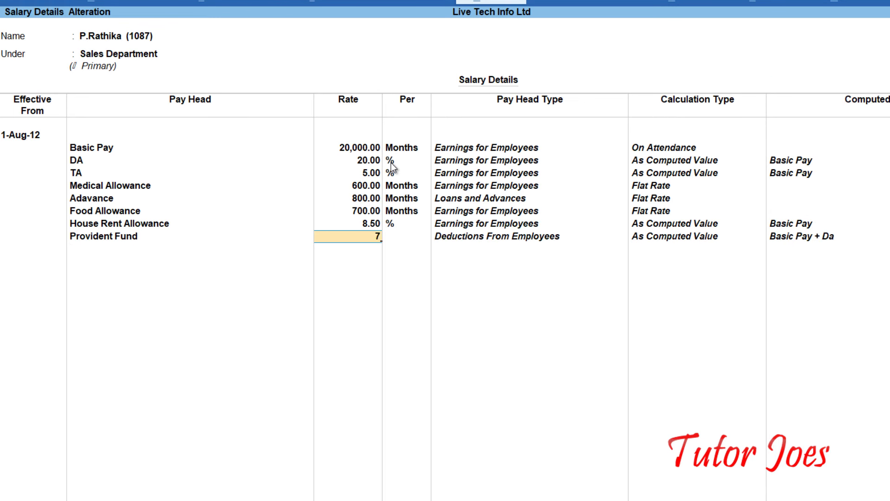
key("Return")
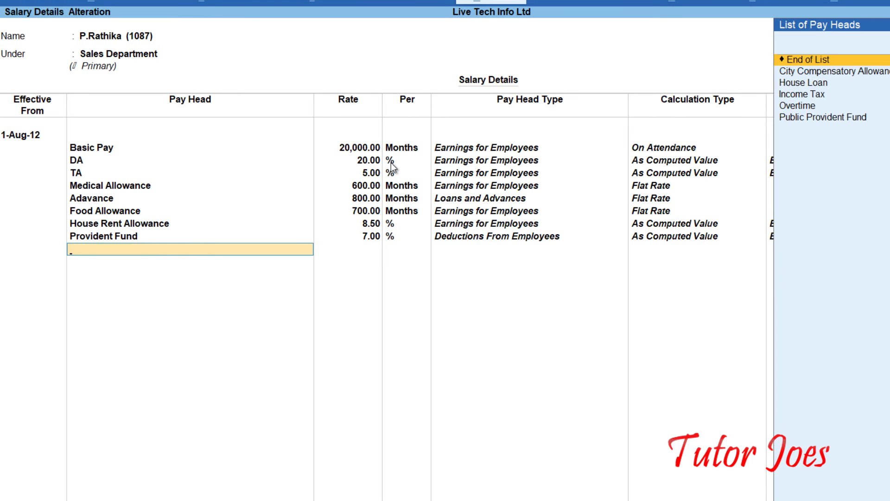
Add Income Tax at 10%, Public Provident Fund at 6.5%, and City Compensatory Allowance with 15.
type("In")
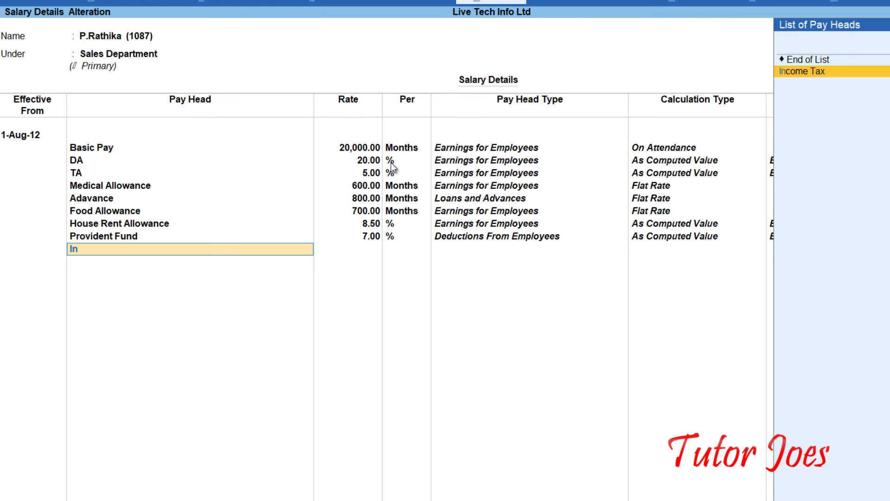
key("Return")
type("10")
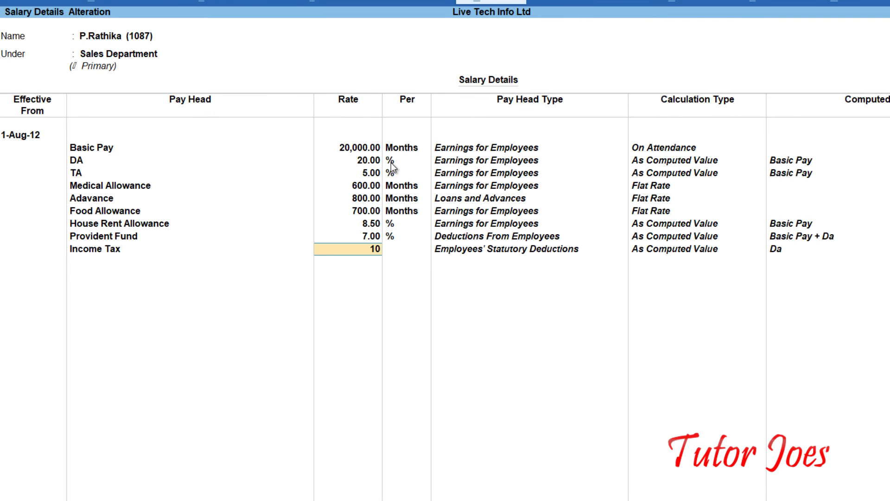
key("Return")
type("P")
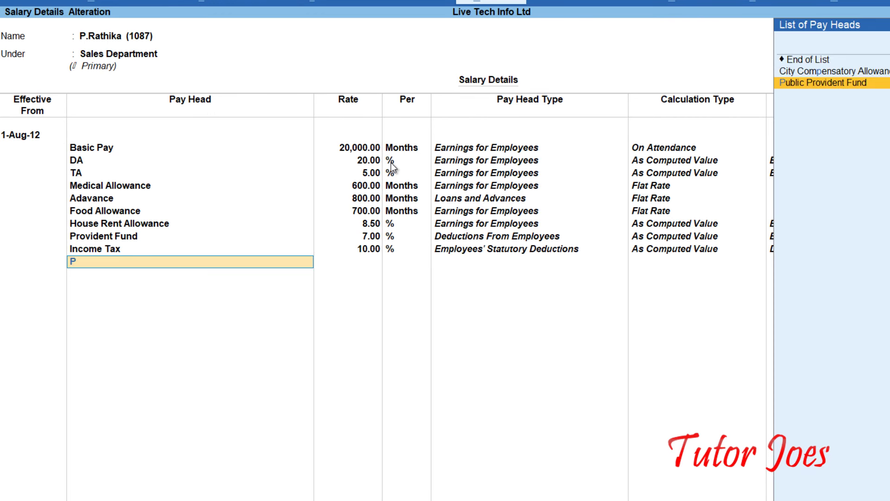
key("Return")
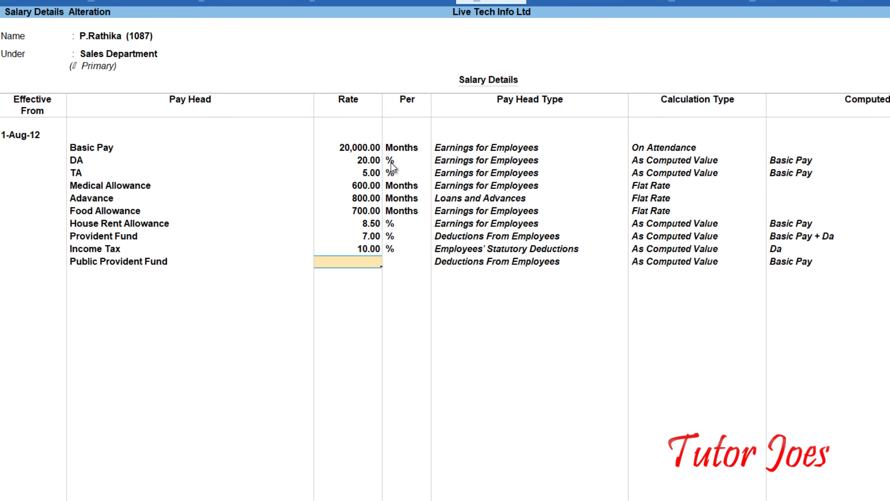
type("6.5")
key("Return")
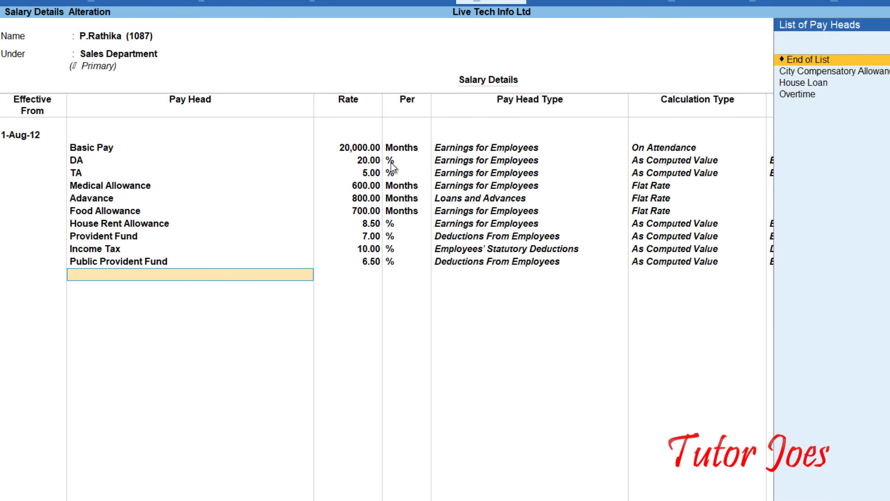
type("Ci")
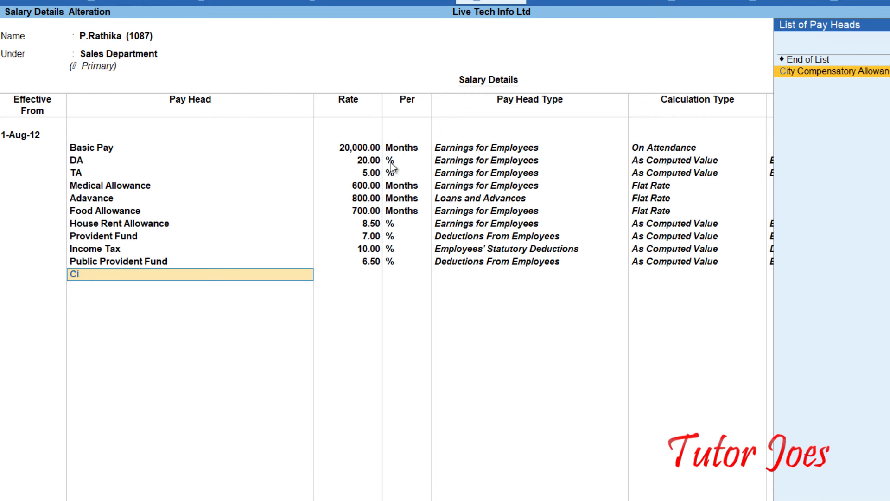
key("Return")
type("15")
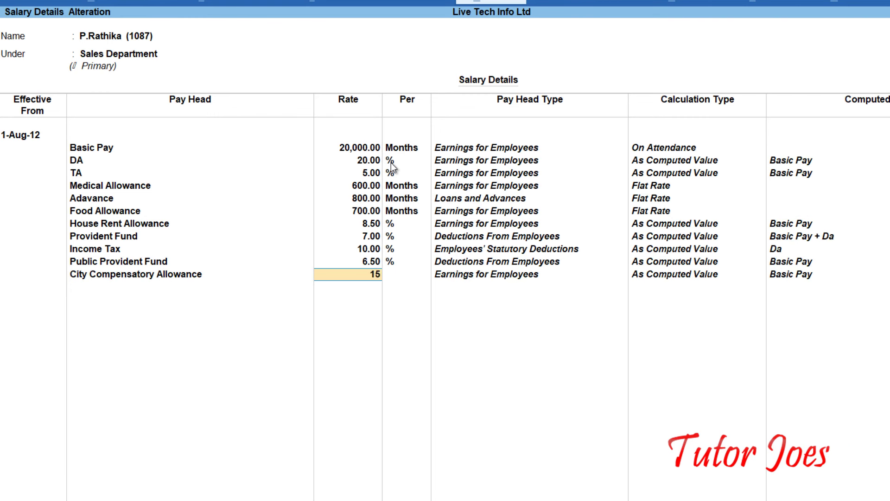